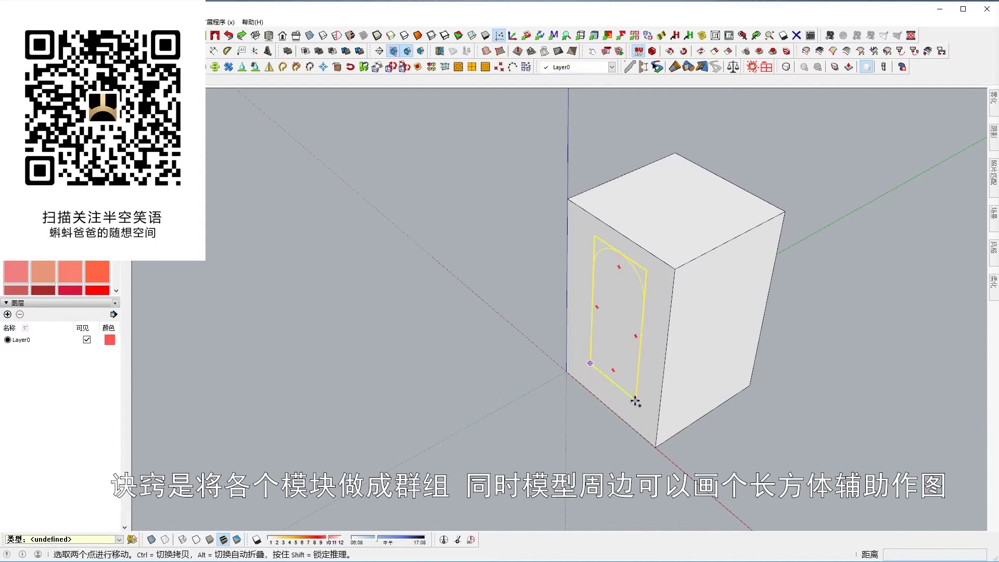
Sweep the arch profile along the circle path with Follow Me to form a rounded capsule
{"action": "right_click", "coordinate": [551, 373]}
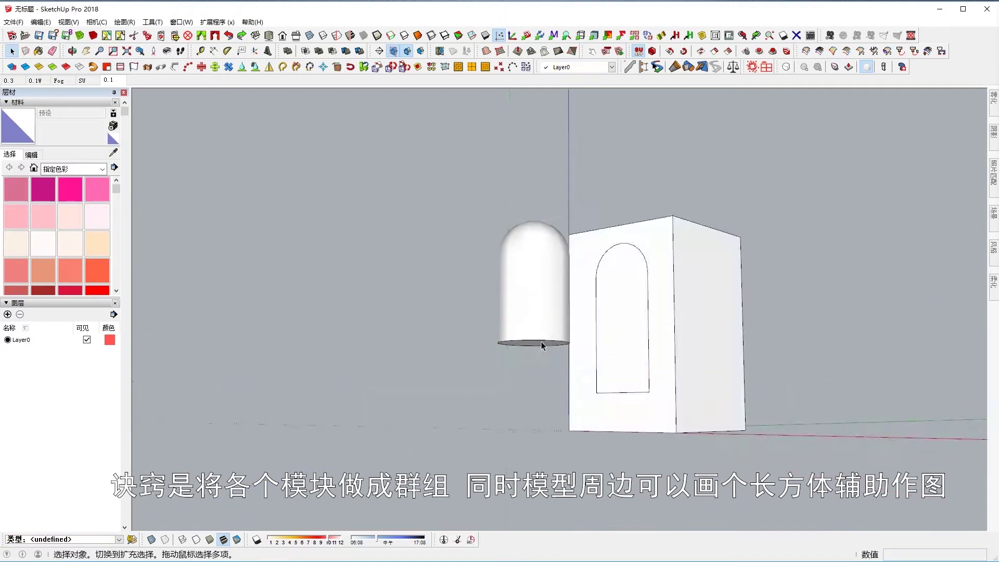
{"action": "mouse_move", "coordinate": [494, 365]}
{"action": "middle_mouse_down"}
{"action": "mouse_move", "coordinate": [549, 392]}
{"action": "mouse_move", "coordinate": [548, 347]}
{"action": "middle_mouse_up"}
Push/Pull the base disc downward into a tall prism below the capsule
{"action": "key", "text": "m"}
{"action": "mouse_move", "coordinate": [608, 322]}
{"action": "middle_mouse_down"}
{"action": "mouse_move", "coordinate": [607, 346]}
{"action": "mouse_move", "coordinate": [576, 364]}
{"action": "mouse_move", "coordinate": [591, 405]}
{"action": "middle_mouse_up"}
{"action": "scroll", "coordinate": [590, 344], "scroll_direction": "down", "scroll_amount": 3}
{"action": "key", "text": "space"}
{"action": "scroll", "coordinate": [576, 361], "scroll_direction": "up", "scroll_amount": 3}
{"action": "key", "text": "p"}
{"action": "left_click_drag", "start_coordinate": [575, 364], "coordinate": [577, 465]}
Scale the prism's bottom face smaller to taper the body
{"action": "key", "text": "s"}
{"action": "middle_click_drag", "start_coordinate": [577, 465], "coordinate": [593, 427]}
{"action": "key", "text": "m"}
{"action": "key", "text": "space"}
Soften the edges of the faceted bottle body so its sides look smooth
{"action": "middle_click_drag", "start_coordinate": [579, 309], "coordinate": [579, 376]}
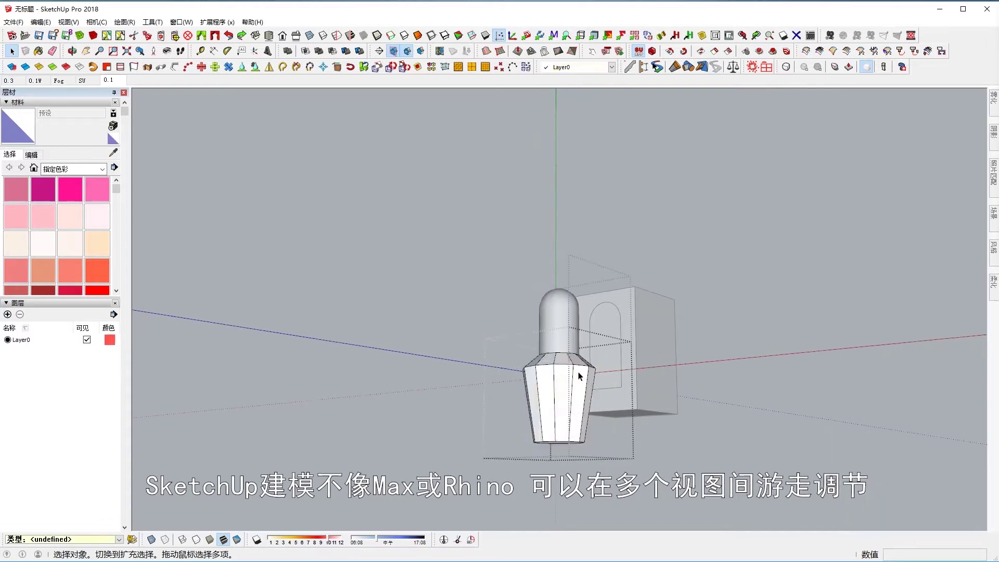
{"action": "left_click", "coordinate": [579, 376]}
{"action": "left_click_drag", "start_coordinate": [855, 138], "coordinate": [872, 138]}
{"action": "left_click", "coordinate": [746, 210]}
{"action": "mouse_move", "coordinate": [746, 207]}
{"action": "middle_mouse_down"}
{"action": "mouse_move", "coordinate": [685, 368]}
{"action": "mouse_move", "coordinate": [607, 357]}
{"action": "mouse_move", "coordinate": [605, 299]}
{"action": "mouse_move", "coordinate": [572, 312]}
{"action": "middle_mouse_up"}
{"action": "scroll", "coordinate": [572, 312], "scroll_direction": "up", "scroll_amount": 5}
Copy the dome top and place the copy above the bottle
{"action": "key", "text": "m"}
{"action": "key", "text": "ctrl"}
{"action": "left_click", "coordinate": [584, 369]}
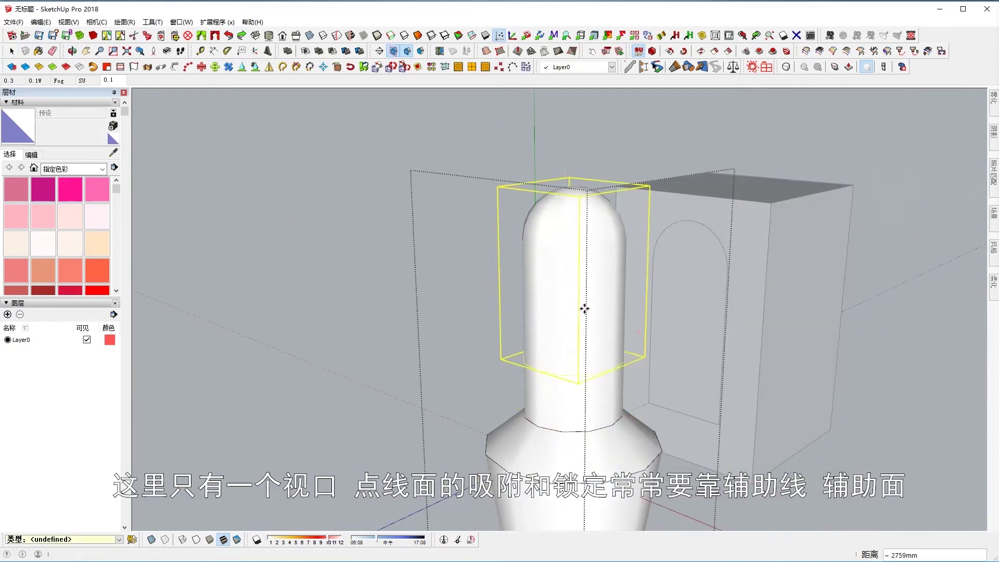
{"action": "left_click", "coordinate": [584, 309]}
{"action": "key", "text": "space"}
{"action": "scroll", "coordinate": [576, 187], "scroll_direction": "up", "scroll_amount": 3}
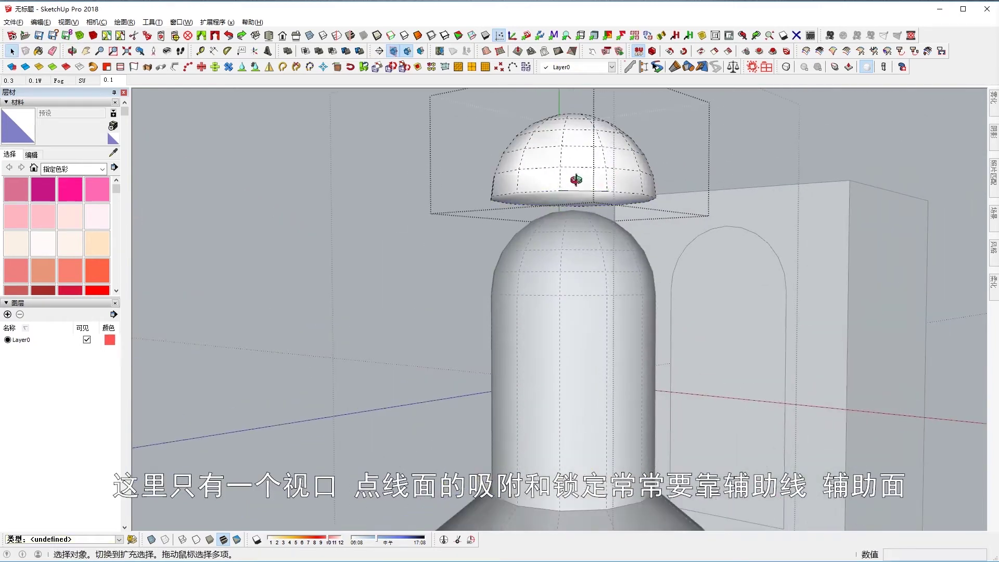
{"action": "middle_click_drag", "start_coordinate": [576, 187], "coordinate": [572, 177]}
{"action": "scroll", "coordinate": [602, 182], "scroll_direction": "down", "scroll_amount": 2}
Scale the dome copy down to a quarter of its size
{"action": "key", "text": "s"}
{"action": "left_click_drag", "start_coordinate": [670, 227], "coordinate": [591, 270]}
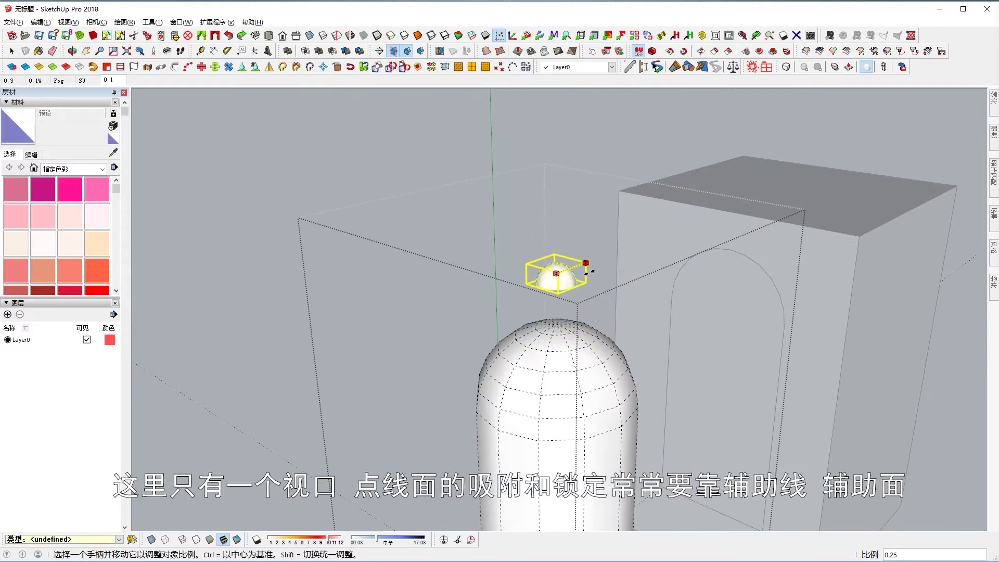
{"action": "key", "text": "m"}
{"action": "scroll", "coordinate": [573, 256], "scroll_direction": "up", "scroll_amount": 2}
{"action": "scroll", "coordinate": [584, 328], "scroll_direction": "up", "scroll_amount": 2}
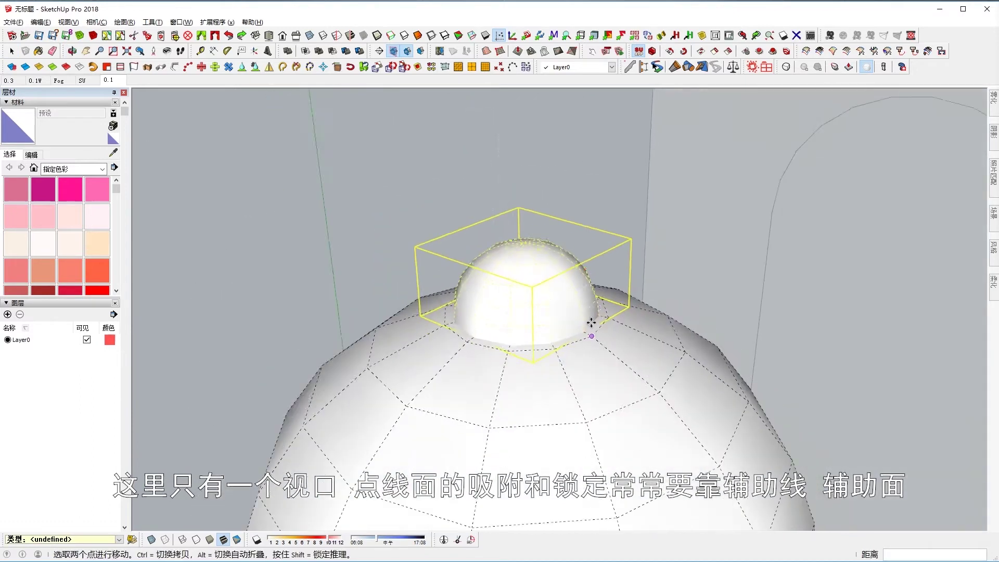
Copy the small dome, flip it upside down, and join it underneath to form a sphere
{"action": "left_click", "coordinate": [581, 357]}
{"action": "scroll", "coordinate": [572, 396], "scroll_direction": "down", "scroll_amount": 3}
{"action": "key", "text": "ctrl"}
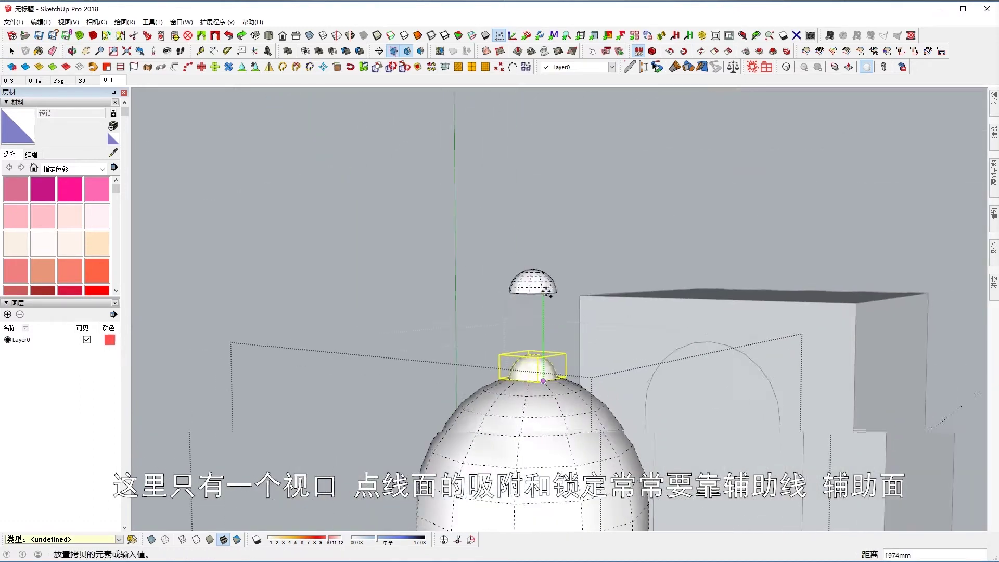
{"action": "scroll", "coordinate": [544, 267], "scroll_direction": "up", "scroll_amount": 2}
{"action": "left_click", "coordinate": [551, 279]}
{"action": "scroll", "coordinate": [577, 292], "scroll_direction": "down", "scroll_amount": 2}
{"action": "key", "text": "s"}
{"action": "left_click_drag", "start_coordinate": [525, 271], "coordinate": [525, 332]}
{"action": "key", "text": "m"}
{"action": "left_click", "coordinate": [575, 321]}
{"action": "left_click", "coordinate": [576, 270]}
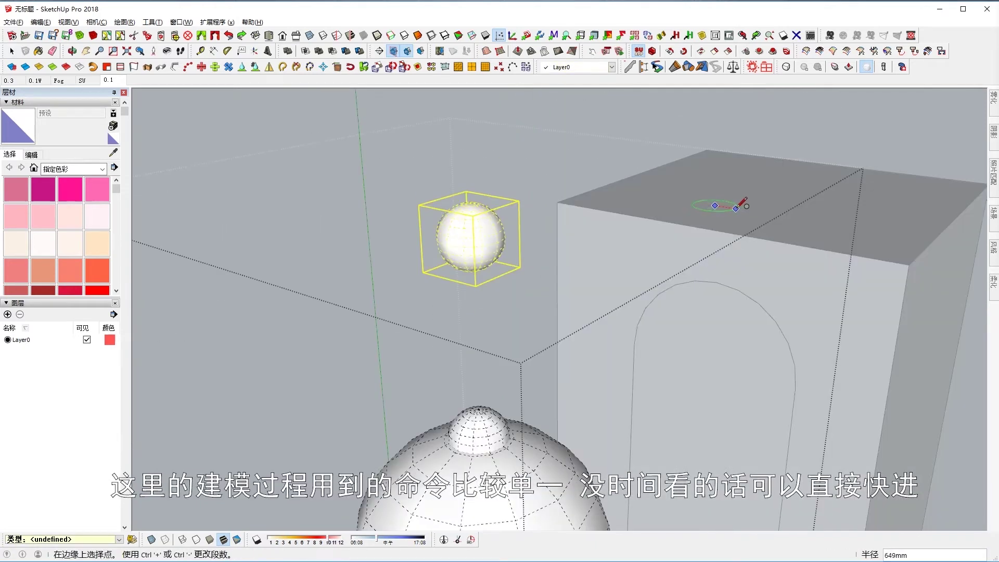
Draw a small circle and Push/Pull it into a thin antenna rod under the ball
{"action": "left_click", "coordinate": [727, 205]}
{"action": "key", "text": "space"}
{"action": "scroll", "coordinate": [513, 386], "scroll_direction": "up", "scroll_amount": 5}
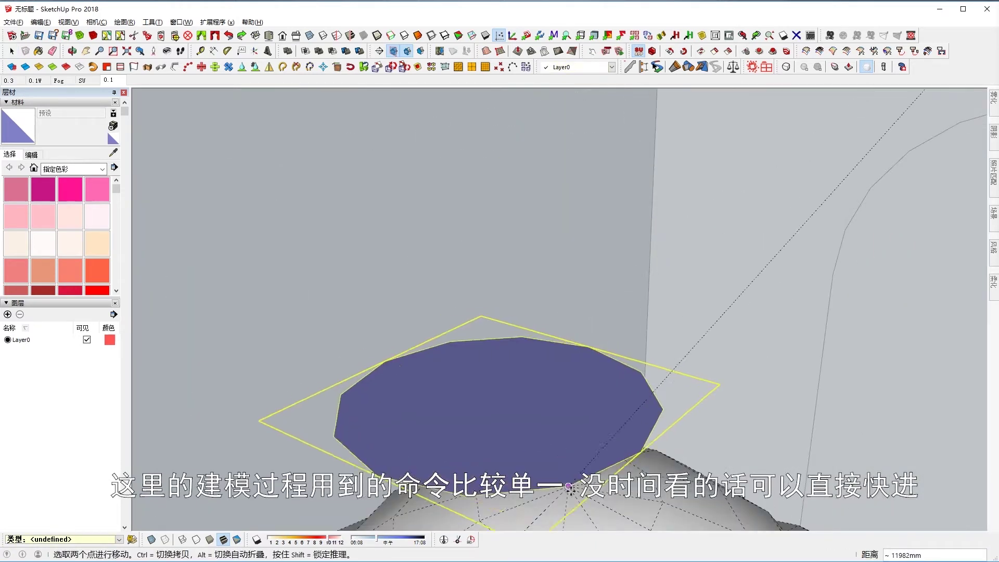
{"action": "key", "text": "p"}
{"action": "scroll", "coordinate": [512, 386], "scroll_direction": "down", "scroll_amount": 5}
{"action": "left_click", "coordinate": [579, 354]}
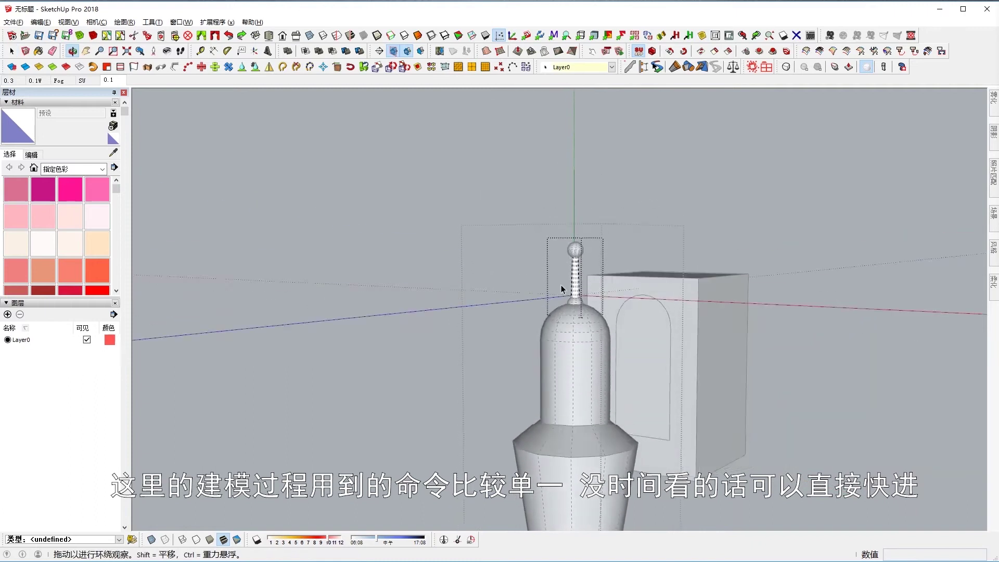
{"action": "left_click", "coordinate": [605, 214]}
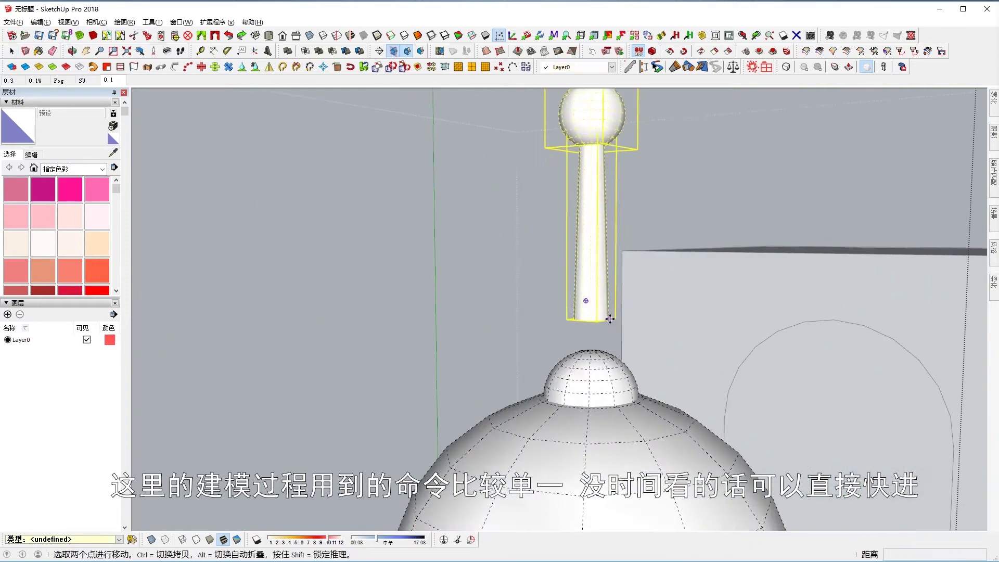
{"action": "key", "text": "space"}
{"action": "scroll", "coordinate": [511, 203], "scroll_direction": "down", "scroll_amount": 5}
{"action": "middle_click_drag", "start_coordinate": [524, 312], "coordinate": [525, 291]}
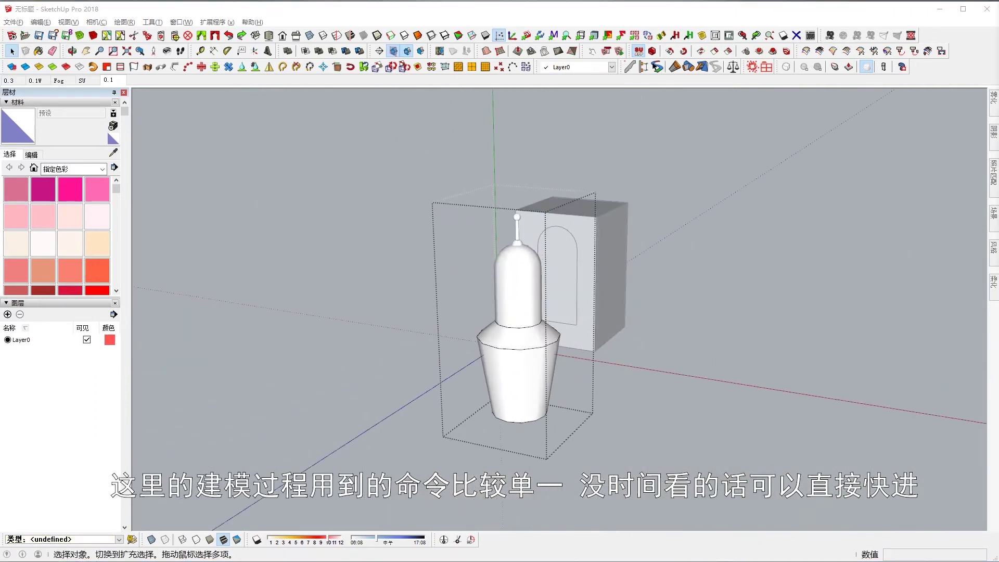
Draw a rectangle on the guide box's front face
{"action": "left_click", "coordinate": [520, 364]}
{"action": "scroll", "coordinate": [515, 354], "scroll_direction": "up", "scroll_amount": 3}
{"action": "mouse_move", "coordinate": [515, 353]}
{"action": "middle_mouse_down"}
{"action": "mouse_move", "coordinate": [462, 373]}
{"action": "mouse_move", "coordinate": [606, 223]}
{"action": "mouse_move", "coordinate": [570, 249]}
{"action": "middle_mouse_up"}
{"action": "key", "text": "r"}
{"action": "left_click_drag", "start_coordinate": [584, 212], "coordinate": [654, 234]}
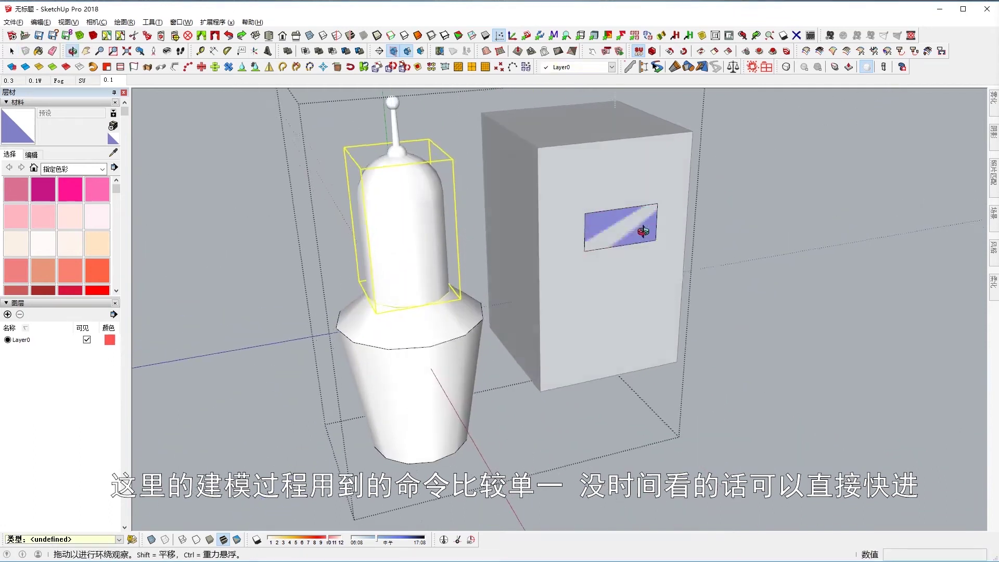
{"action": "scroll", "coordinate": [590, 209], "scroll_direction": "up", "scroll_amount": 5}
{"action": "key", "text": "space"}
{"action": "scroll", "coordinate": [590, 210], "scroll_direction": "up", "scroll_amount": 3}
Round the rectangle's end with an arc and mirror it into a pill-shaped visor outline
{"action": "key", "text": "a"}
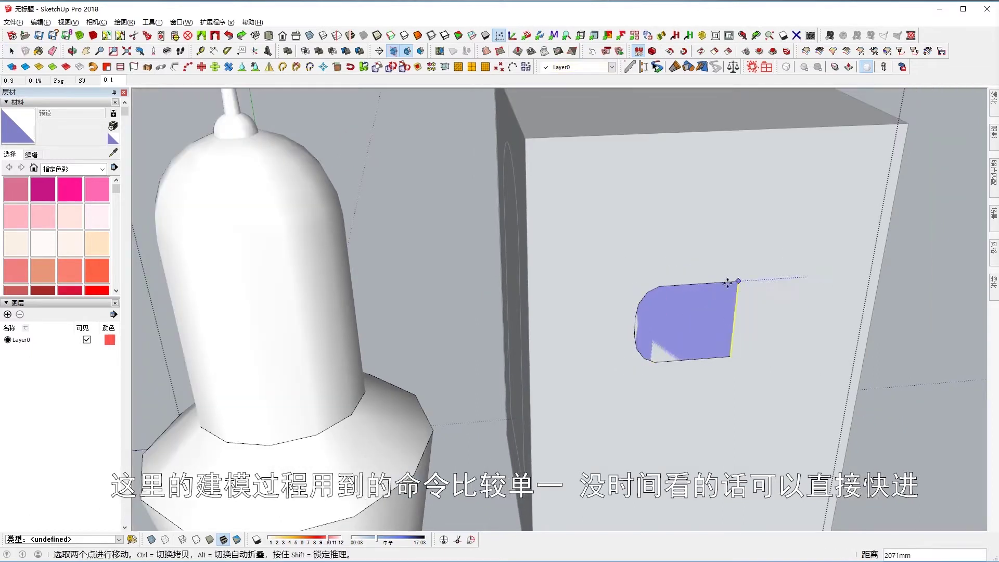
{"action": "left_click", "coordinate": [718, 357]}
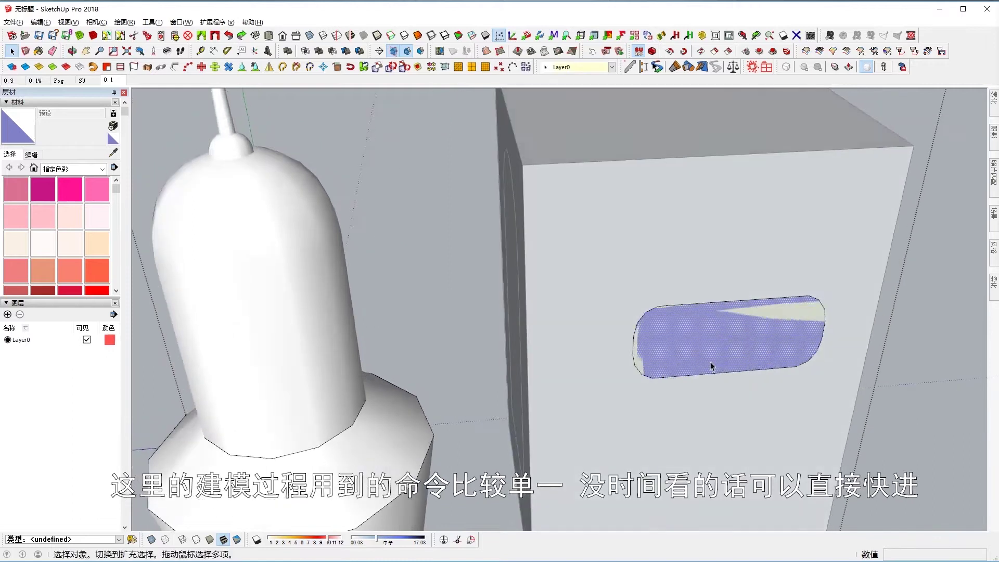
{"action": "middle_click_drag", "start_coordinate": [740, 374], "coordinate": [678, 347]}
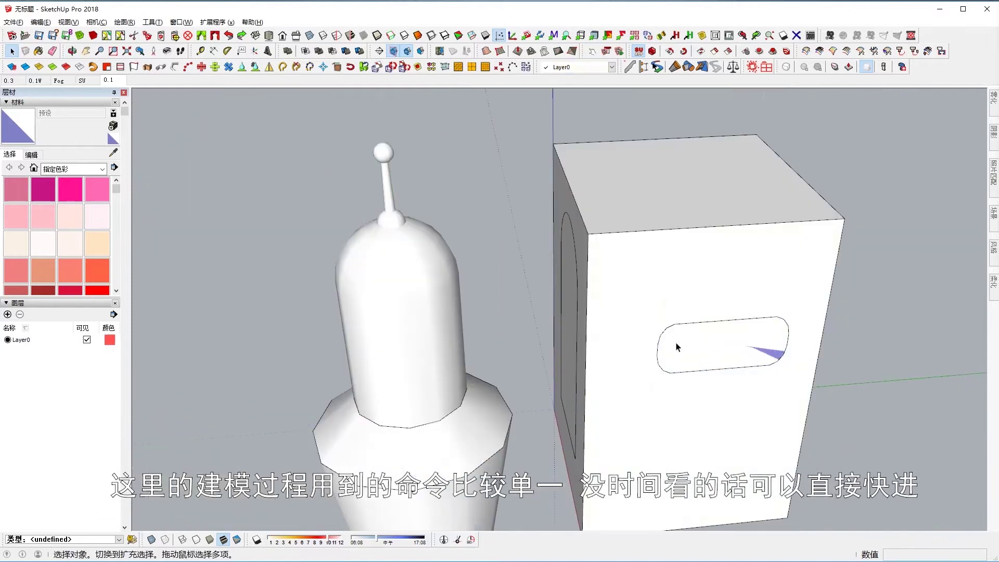
{"action": "scroll", "coordinate": [676, 347], "scroll_direction": "down", "scroll_amount": 3}
{"action": "key", "text": "ctrl+a"}
{"action": "middle_click_drag", "start_coordinate": [752, 353], "coordinate": [490, 212]}
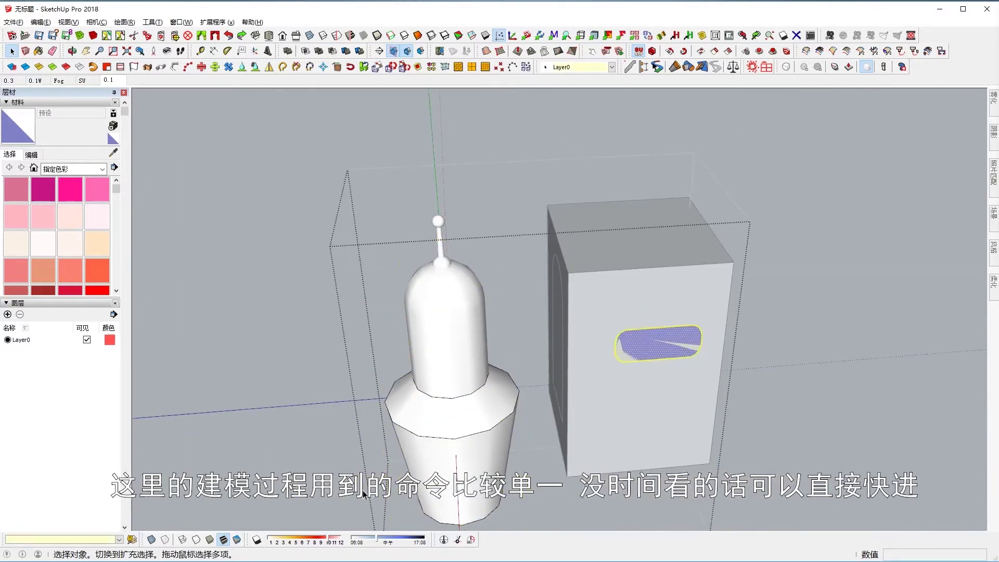
Move the visor shape onto the robot's head and scale it to fit
{"action": "left_click", "coordinate": [444, 328]}
{"action": "middle_click_drag", "start_coordinate": [458, 338], "coordinate": [489, 333]}
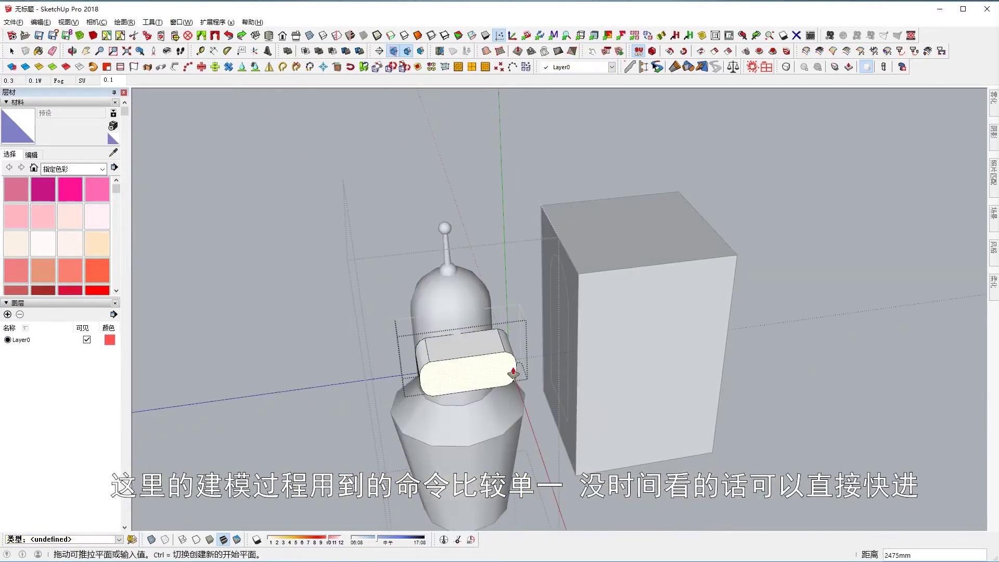
{"action": "key", "text": "s"}
{"action": "left_click_drag", "start_coordinate": [518, 336], "coordinate": [507, 341]}
{"action": "middle_click_drag", "start_coordinate": [506, 341], "coordinate": [448, 217]}
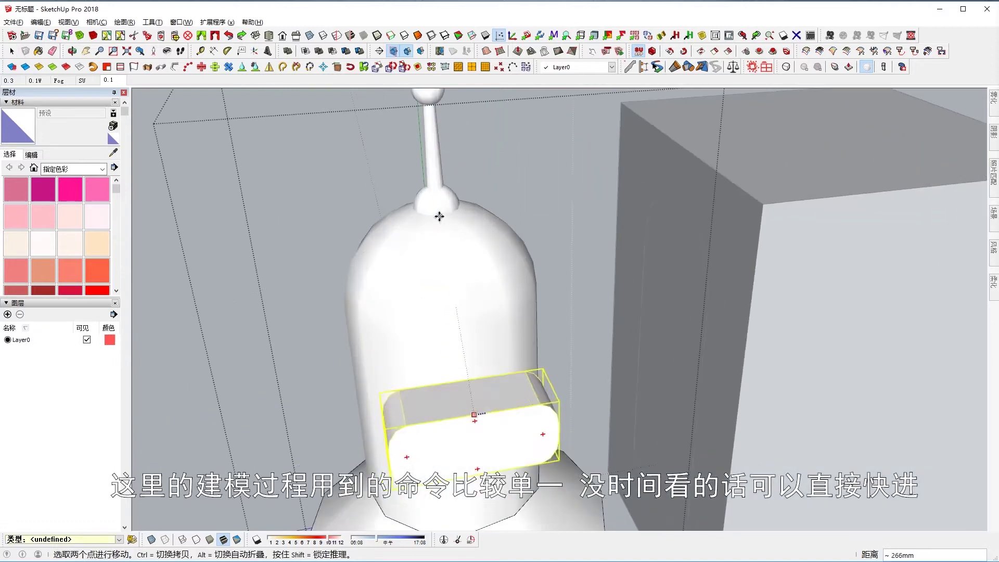
{"action": "scroll", "coordinate": [677, 312], "scroll_direction": "up", "scroll_amount": 3}
Push/Pull the visor face out into a thick block
{"action": "key", "text": "p"}
{"action": "left_click", "coordinate": [796, 318]}
{"action": "middle_click_drag", "start_coordinate": [795, 318], "coordinate": [475, 263]}
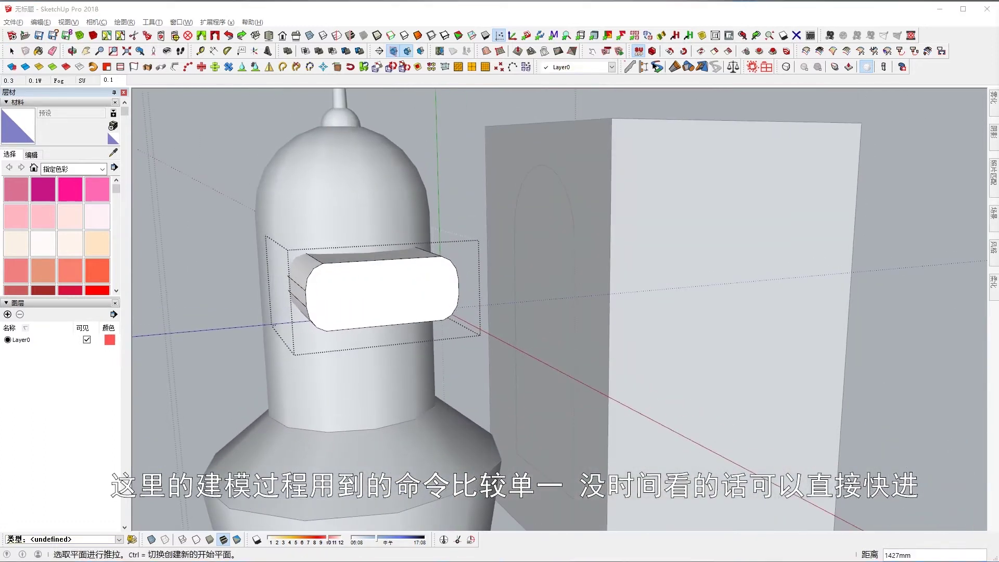
{"action": "scroll", "coordinate": [537, 245], "scroll_direction": "up", "scroll_amount": 2}
Offset an inner outline on the visor face and recess the inner face inward
{"action": "key", "text": "f"}
{"action": "left_click", "coordinate": [537, 245]}
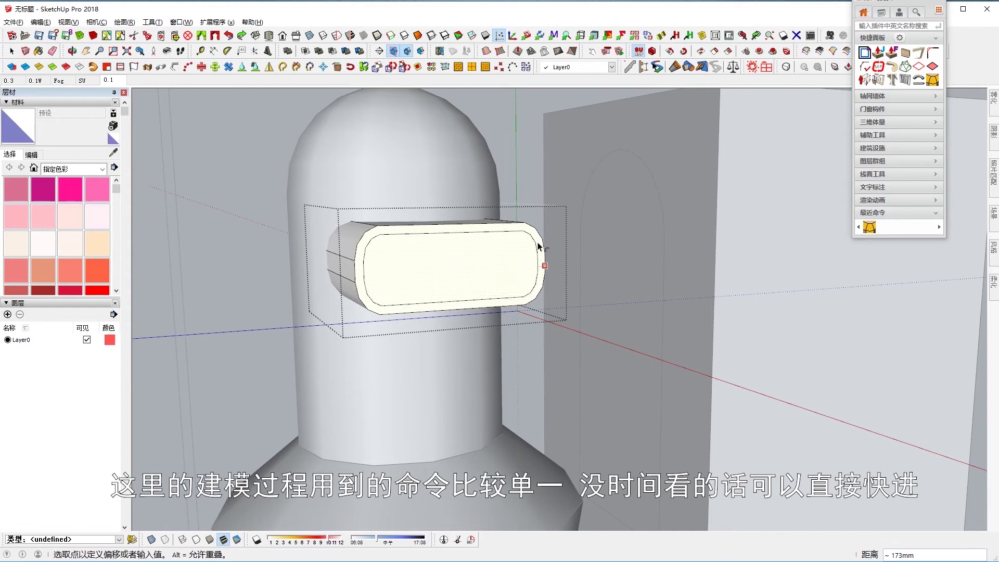
{"action": "left_click", "coordinate": [539, 246]}
{"action": "scroll", "coordinate": [535, 283], "scroll_direction": "up", "scroll_amount": 2}
{"action": "key", "text": "p"}
{"action": "left_click", "coordinate": [541, 312]}
{"action": "left_click", "coordinate": [34, 167]}
Paint the recessed inner visor face black from the colour palette
{"action": "left_click", "coordinate": [101, 170]}
{"action": "left_click", "coordinate": [68, 200]}
{"action": "left_click", "coordinate": [15, 283]}
{"action": "left_click", "coordinate": [354, 285]}
{"action": "key", "text": "space"}
{"action": "mouse_move", "coordinate": [354, 285]}
{"action": "middle_mouse_down"}
{"action": "mouse_move", "coordinate": [455, 297]}
{"action": "mouse_move", "coordinate": [407, 346]}
{"action": "middle_mouse_up"}
Draw a white round eye, make it a component, and place a mirrored second eye
{"action": "key", "text": "c"}
{"action": "left_click", "coordinate": [351, 270]}
{"action": "left_click", "coordinate": [397, 270]}
{"action": "key", "text": "g"}
{"action": "key", "text": "Return"}
{"action": "key", "text": "Return"}
{"action": "mouse_move", "coordinate": [508, 232]}
{"action": "middle_mouse_down"}
{"action": "mouse_move", "coordinate": [357, 263]}
{"action": "mouse_move", "coordinate": [453, 216]}
{"action": "middle_mouse_up"}
Angle the eyes with Rotate and orbit in to inspect them
{"action": "key", "text": "q"}
{"action": "middle_click_drag", "start_coordinate": [364, 252], "coordinate": [326, 252]}
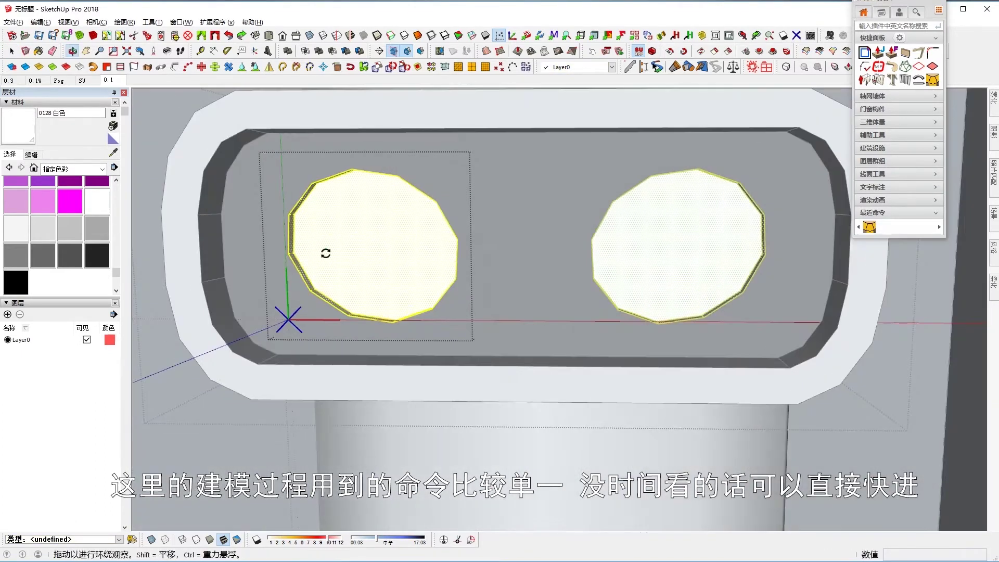
{"action": "key", "text": "space"}
{"action": "scroll", "coordinate": [435, 241], "scroll_direction": "up", "scroll_amount": 5}
{"action": "scroll", "coordinate": [411, 220], "scroll_direction": "up", "scroll_amount": 2}
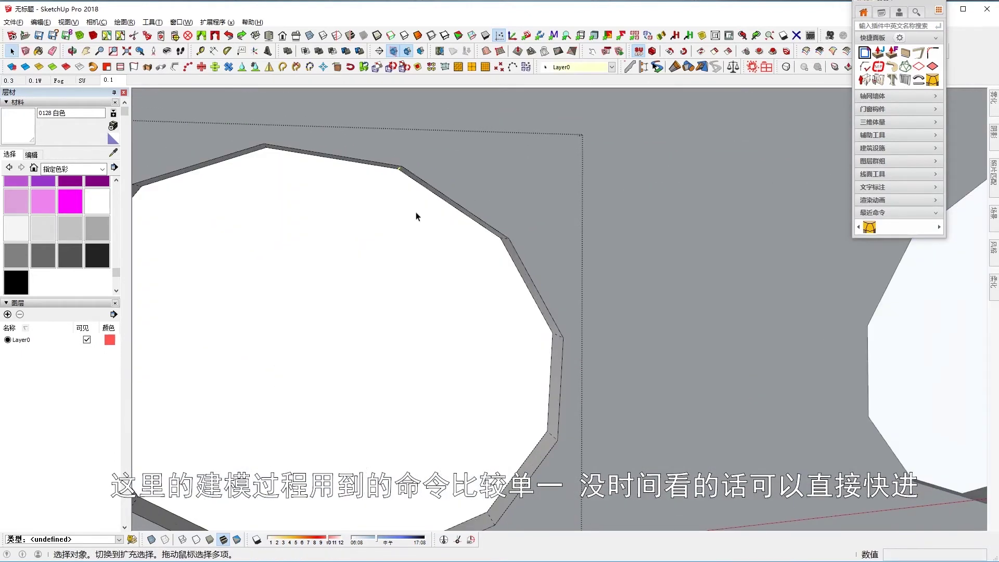
{"action": "scroll", "coordinate": [417, 216], "scroll_direction": "down", "scroll_amount": 3}
{"action": "middle_click_drag", "start_coordinate": [361, 229], "coordinate": [371, 169]}
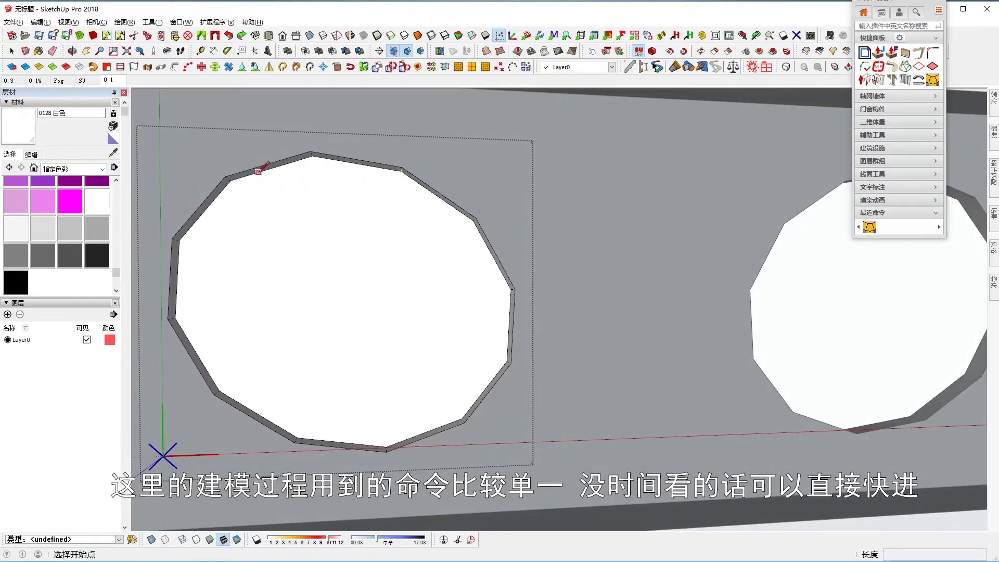
{"action": "scroll", "coordinate": [408, 284], "scroll_direction": "down", "scroll_amount": 3}
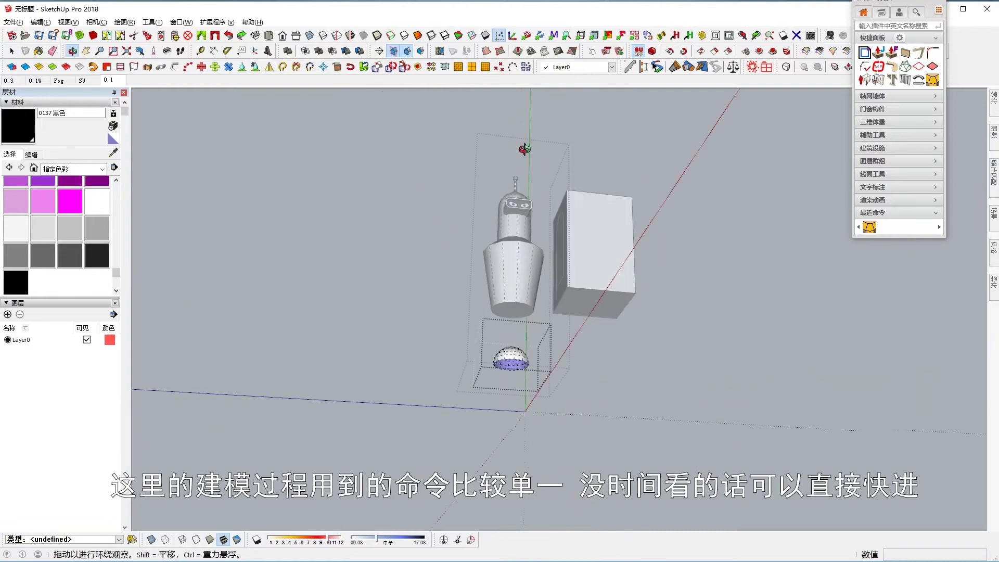
Make a mirrored copy of the dome foot so two feet sit below the body
{"action": "scroll", "coordinate": [516, 367], "scroll_direction": "up", "scroll_amount": 5}
{"action": "key", "text": "l"}
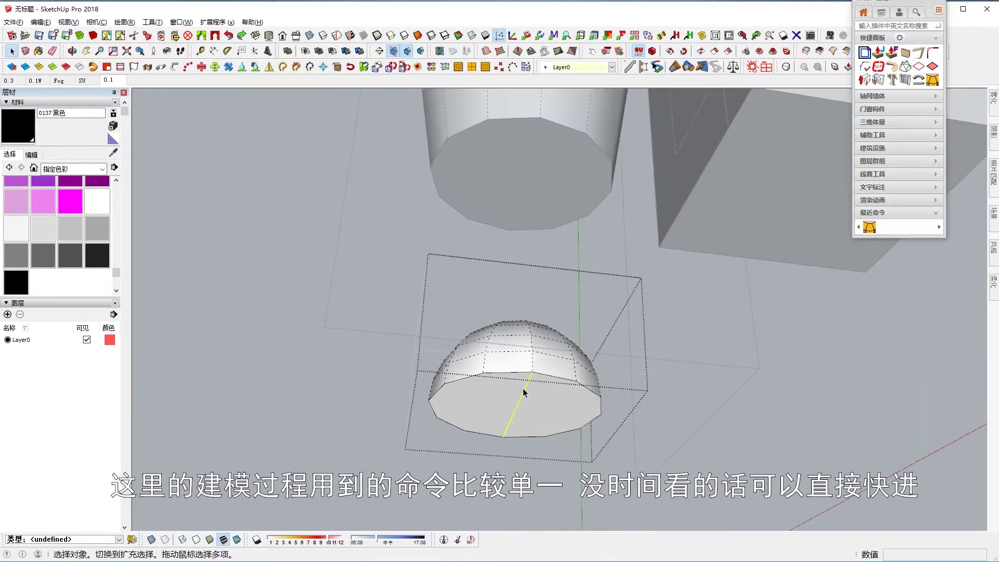
{"action": "scroll", "coordinate": [508, 464], "scroll_direction": "down", "scroll_amount": 3}
{"action": "scroll", "coordinate": [515, 458], "scroll_direction": "down", "scroll_amount": 2}
{"action": "key", "text": "m"}
{"action": "middle_click_drag", "start_coordinate": [525, 451], "coordinate": [282, 73]}
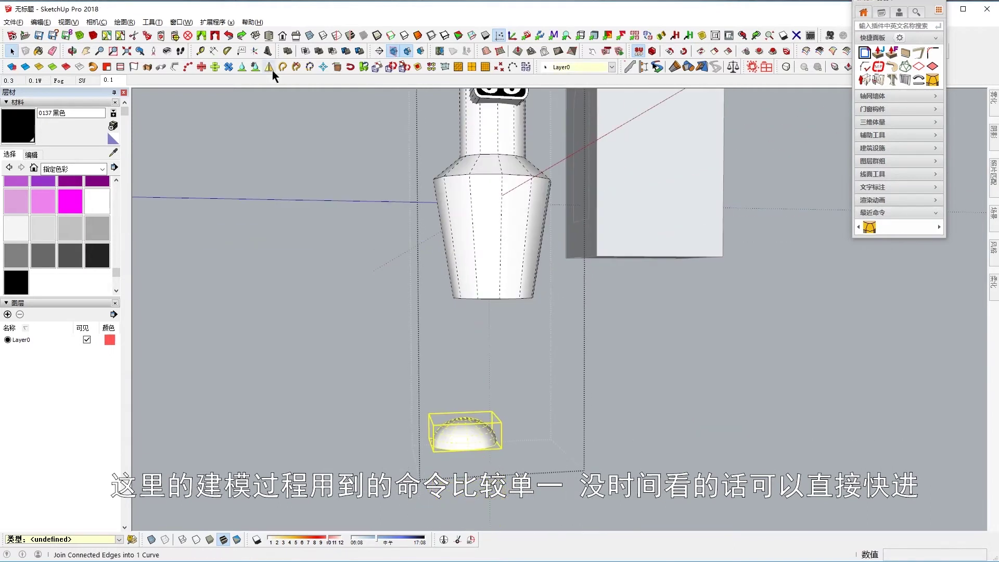
{"action": "key", "text": "Return"}
{"action": "key", "text": "m"}
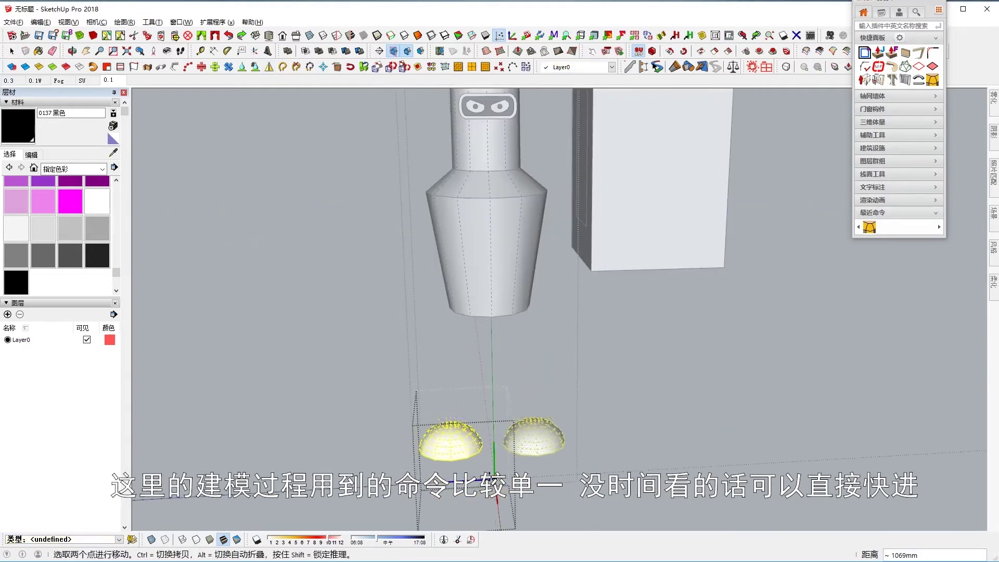
{"action": "key", "text": "space"}
{"action": "mouse_move", "coordinate": [569, 346]}
{"action": "middle_mouse_down"}
{"action": "mouse_move", "coordinate": [446, 424]}
{"action": "mouse_move", "coordinate": [443, 457]}
{"action": "middle_mouse_up"}
{"action": "scroll", "coordinate": [436, 441], "scroll_direction": "up", "scroll_amount": 3}
Draw lines from the dome's top, closing the loop into a face
{"action": "left_click", "coordinate": [440, 430]}
{"action": "scroll", "coordinate": [513, 455], "scroll_direction": "down", "scroll_amount": 3}
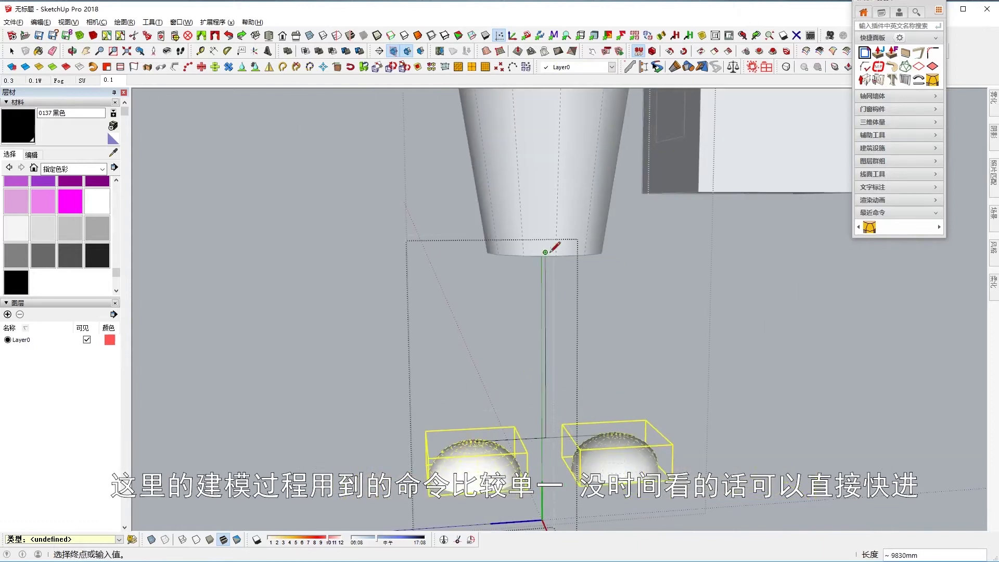
{"action": "scroll", "coordinate": [474, 436], "scroll_direction": "up", "scroll_amount": 4}
{"action": "key", "text": "Escape"}
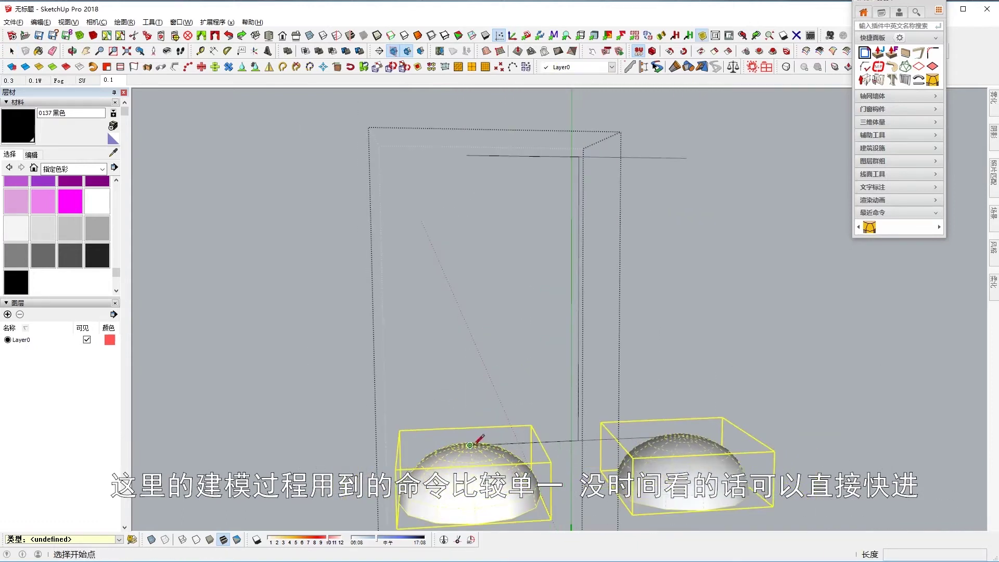
{"action": "left_click", "coordinate": [572, 165]}
{"action": "scroll", "coordinate": [513, 217], "scroll_direction": "up", "scroll_amount": 3}
Draw an arc leg path from the body base down to a foot, then view the underside
{"action": "key", "text": "a"}
{"action": "left_click", "coordinate": [492, 275]}
{"action": "left_click", "coordinate": [491, 167]}
{"action": "left_click", "coordinate": [466, 383]}
{"action": "scroll", "coordinate": [464, 310], "scroll_direction": "down", "scroll_amount": 4}
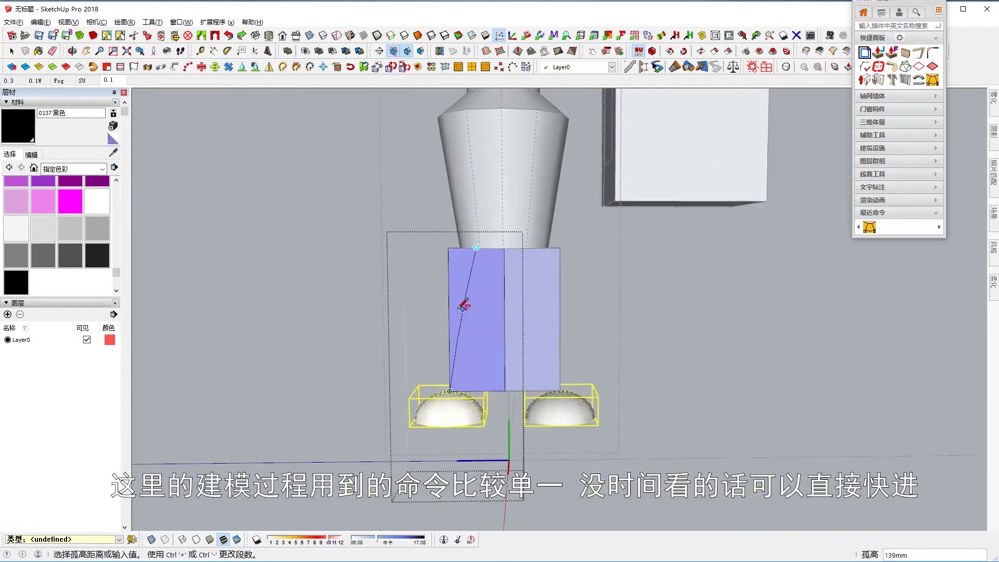
{"action": "scroll", "coordinate": [461, 308], "scroll_direction": "down", "scroll_amount": 2}
{"action": "middle_click_drag", "start_coordinate": [440, 265], "coordinate": [488, 257]}
{"action": "scroll", "coordinate": [488, 257], "scroll_direction": "up", "scroll_amount": 3}
{"action": "key", "text": "c"}
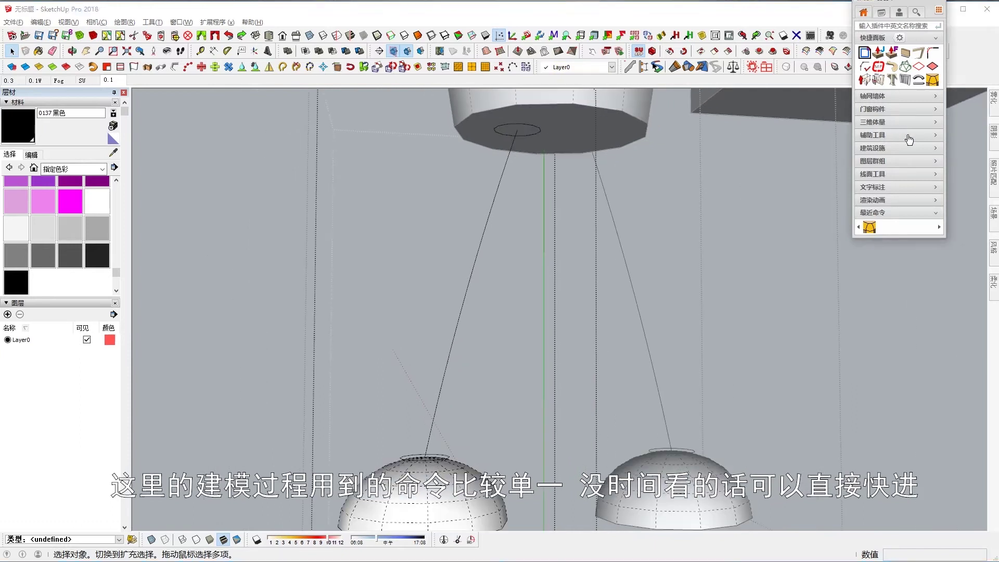
Loft the circle along both leg curves with the Fredo6 path-loft tool into tube legs
{"action": "left_click", "coordinate": [909, 139]}
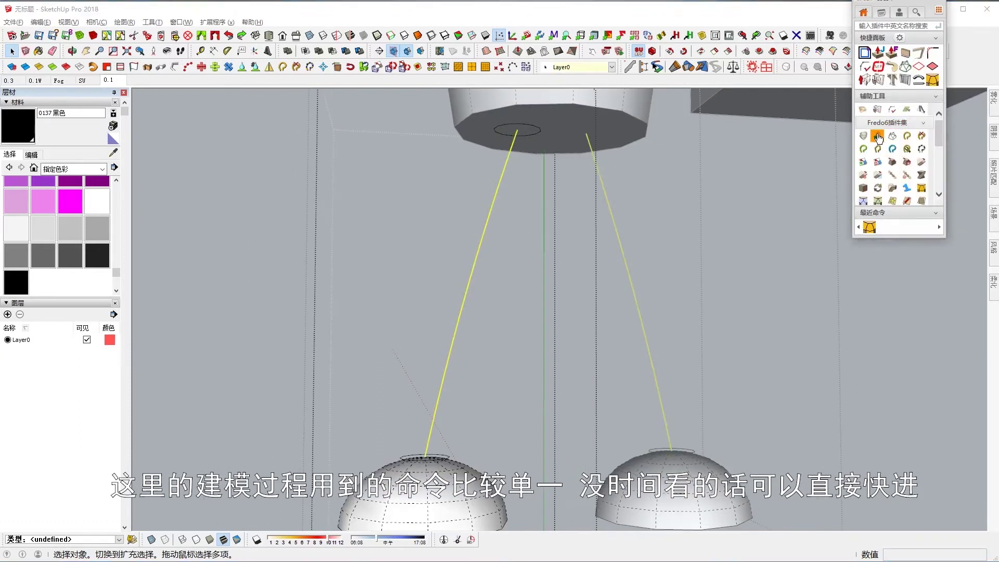
{"action": "left_click", "coordinate": [878, 136]}
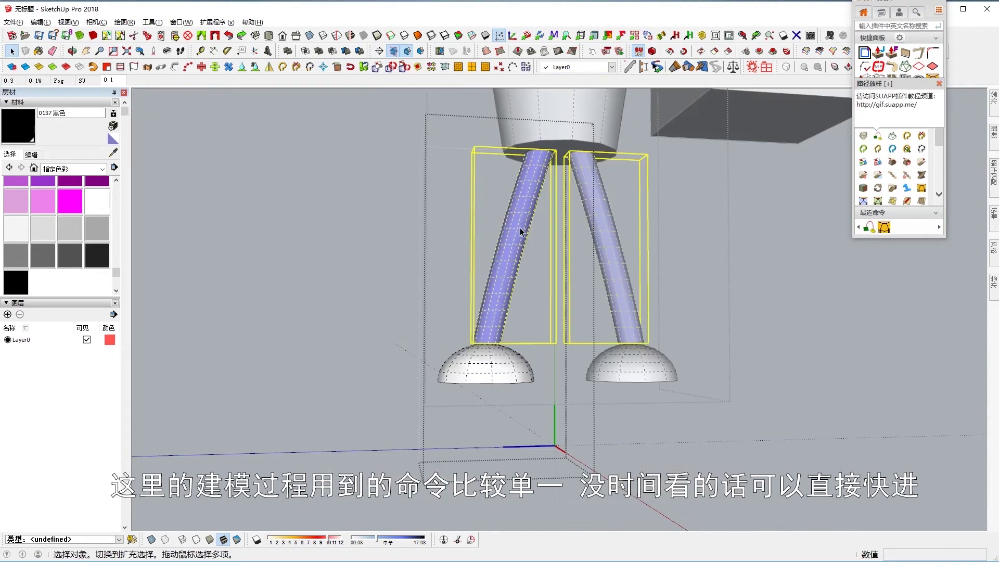
{"action": "scroll", "coordinate": [522, 350], "scroll_direction": "up", "scroll_amount": 5}
{"action": "scroll", "coordinate": [548, 333], "scroll_direction": "up", "scroll_amount": 3}
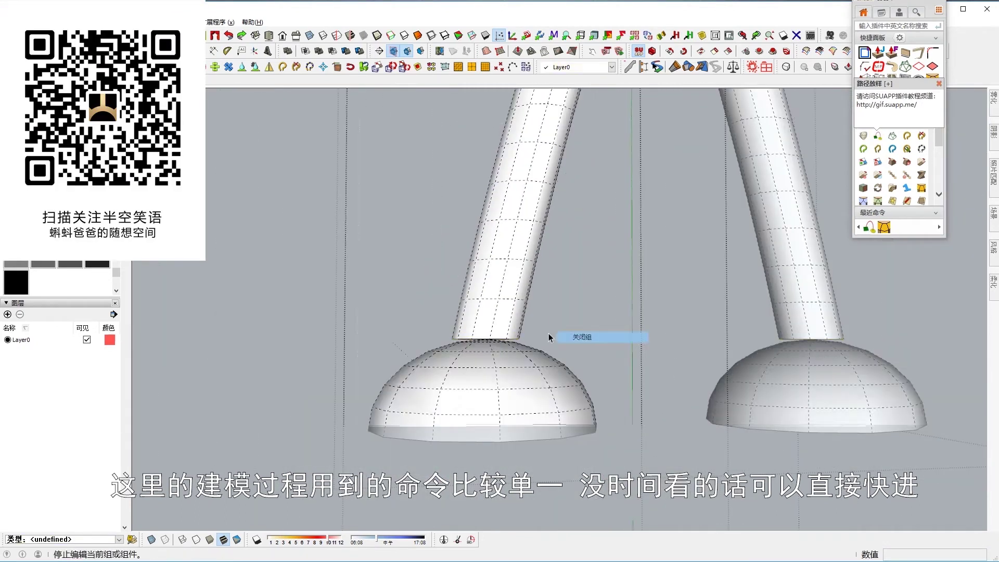
{"action": "key", "text": "l"}
{"action": "left_click", "coordinate": [513, 311]}
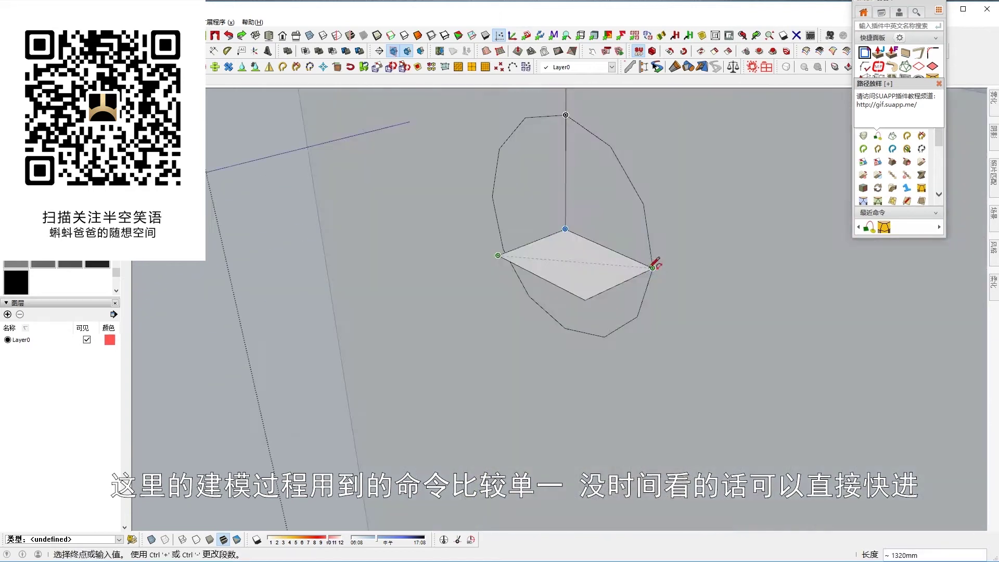
Zoom in beside the robot's body and pick up the Tape Measure tool
{"action": "scroll", "coordinate": [609, 271], "scroll_direction": "up", "scroll_amount": 1}
{"action": "scroll", "coordinate": [594, 280], "scroll_direction": "up", "scroll_amount": 1}
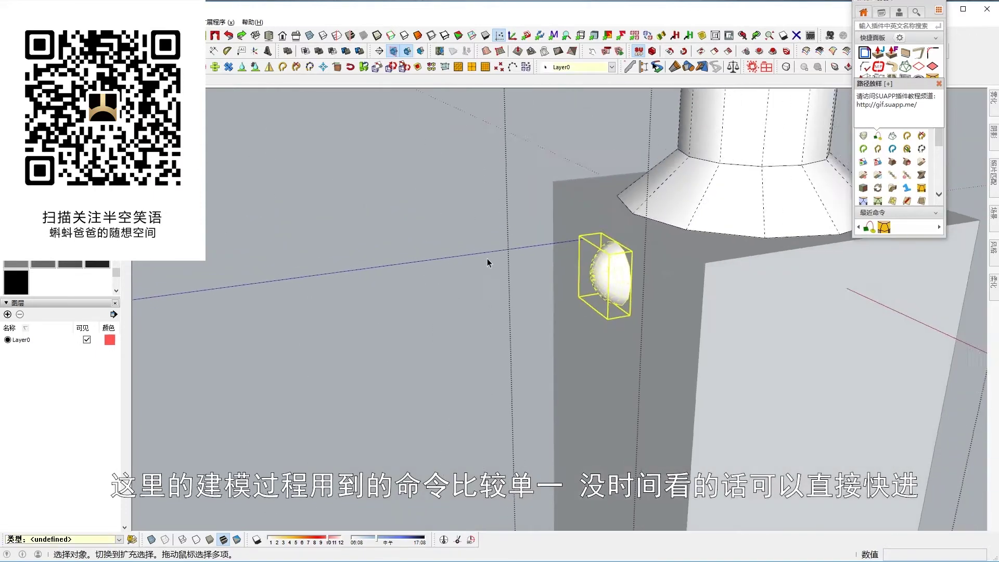
{"action": "scroll", "coordinate": [574, 256], "scroll_direction": "up", "scroll_amount": 5}
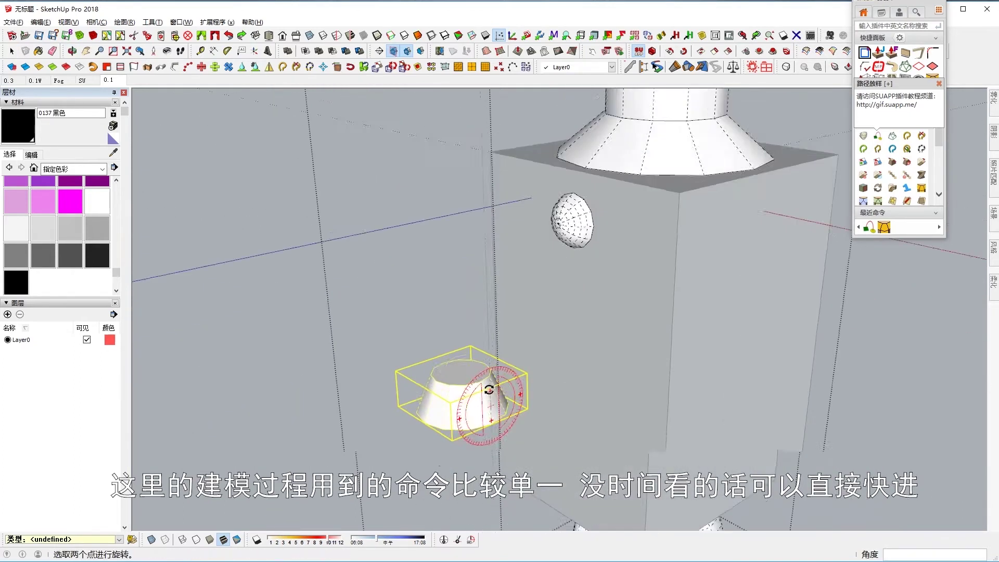
{"action": "scroll", "coordinate": [514, 359], "scroll_direction": "up", "scroll_amount": 2}
{"action": "key", "text": "t"}
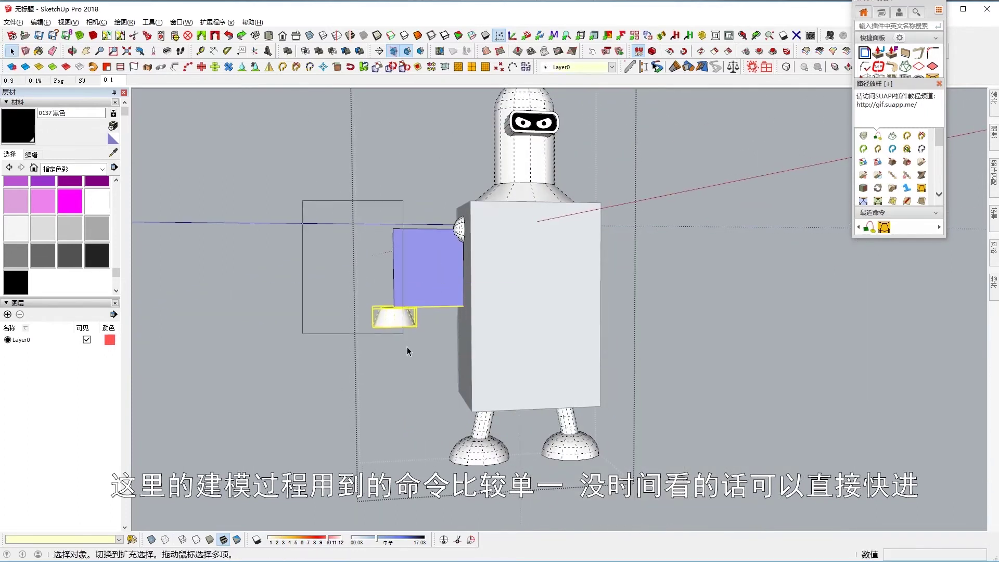
Shift the cone hand slightly to the left
{"action": "key", "text": "m"}
{"action": "left_click", "coordinate": [433, 271]}
{"action": "left_click", "coordinate": [425, 274]}
{"action": "key", "text": "space"}
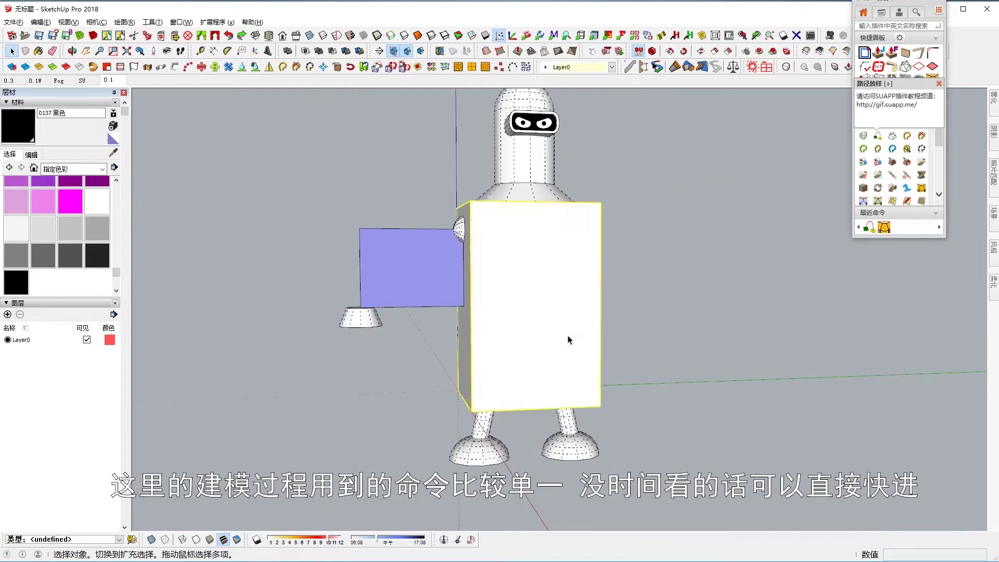
Hide the body box and shoulder dome, draw an arc across the flat panel, and squeeze it inward
{"action": "key", "text": "h"}
{"action": "double_click", "coordinate": [458, 229]}
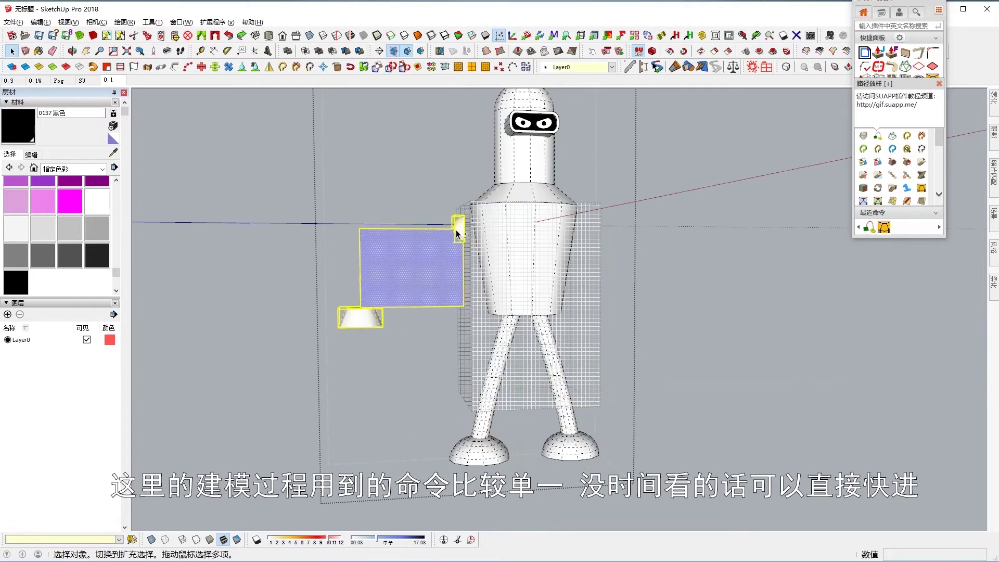
{"action": "left_click", "coordinate": [425, 266]}
{"action": "key", "text": "space"}
{"action": "scroll", "coordinate": [380, 296], "scroll_direction": "up", "scroll_amount": 4}
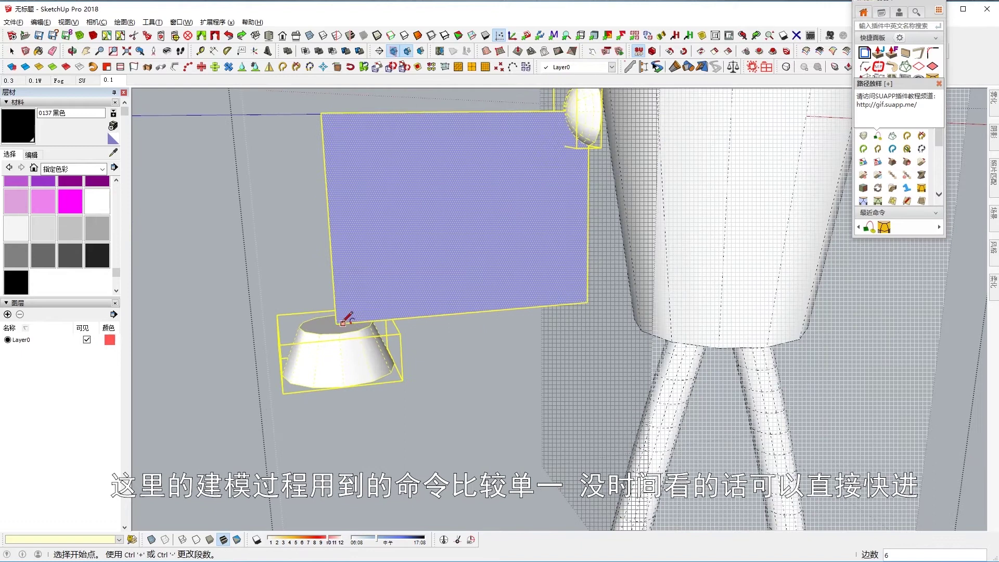
{"action": "key", "text": "h"}
{"action": "key", "text": "a"}
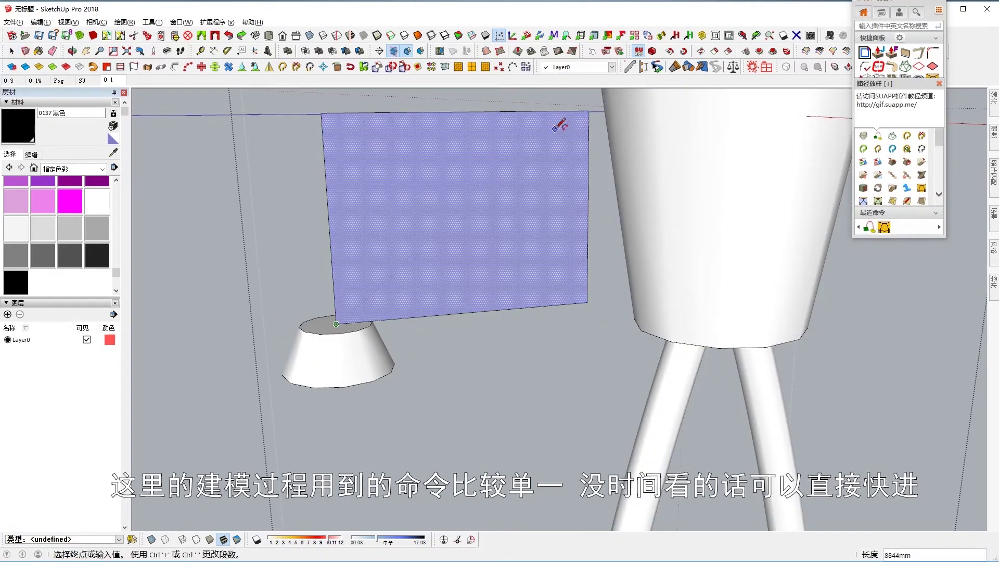
{"action": "left_click", "coordinate": [479, 137]}
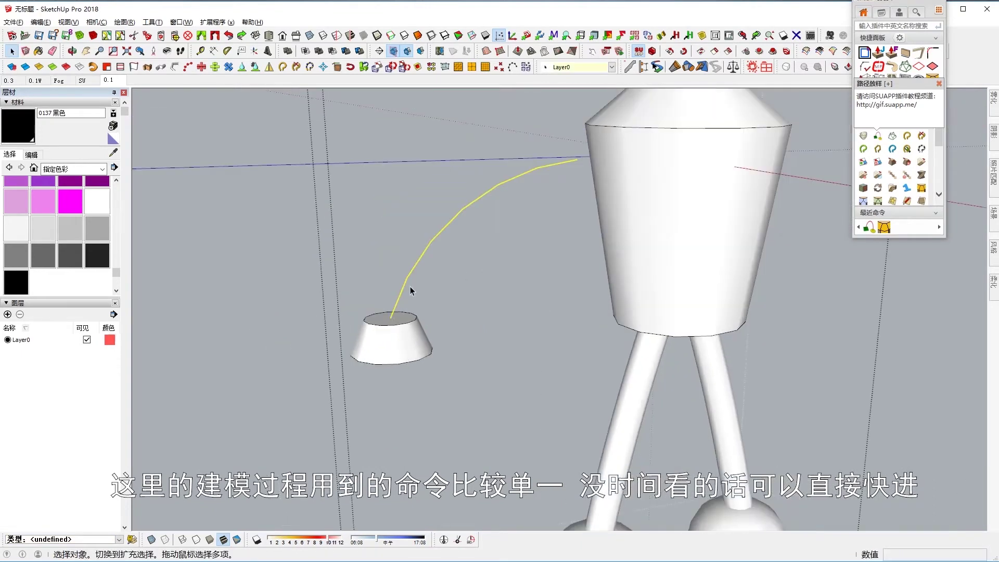
{"action": "left_click_drag", "start_coordinate": [413, 297], "coordinate": [454, 296]}
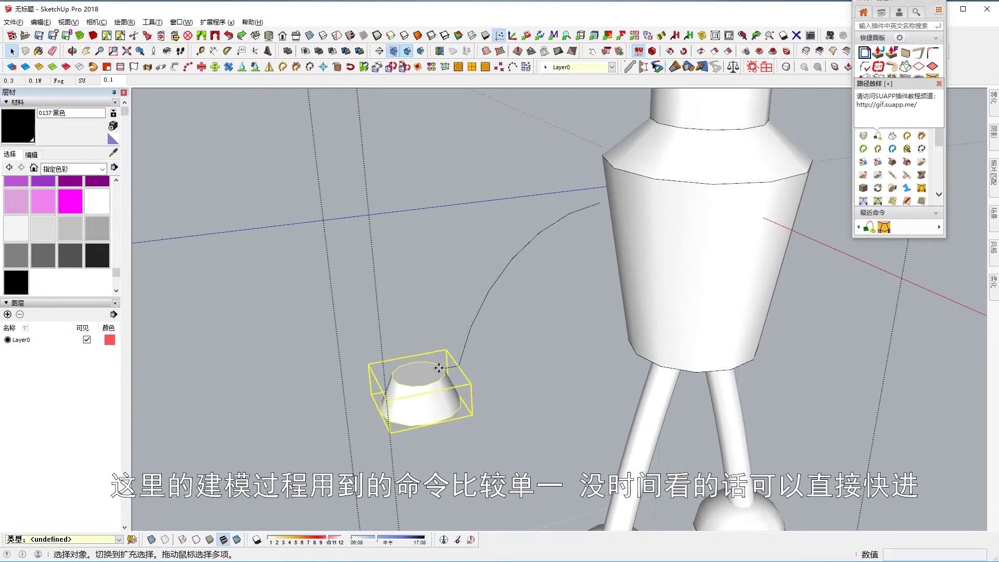
Scale the cone top at the hand and close its group
{"action": "scroll", "coordinate": [477, 279], "scroll_direction": "down", "scroll_amount": 2}
{"action": "scroll", "coordinate": [460, 281], "scroll_direction": "down", "scroll_amount": 3}
{"action": "scroll", "coordinate": [478, 293], "scroll_direction": "down", "scroll_amount": 2}
{"action": "mouse_move", "coordinate": [477, 292]}
{"action": "middle_mouse_down"}
{"action": "mouse_move", "coordinate": [555, 284]}
{"action": "mouse_move", "coordinate": [378, 249]}
{"action": "mouse_move", "coordinate": [401, 374]}
{"action": "middle_mouse_up"}
{"action": "scroll", "coordinate": [552, 263], "scroll_direction": "up", "scroll_amount": 3}
{"action": "scroll", "coordinate": [562, 259], "scroll_direction": "up", "scroll_amount": 2}
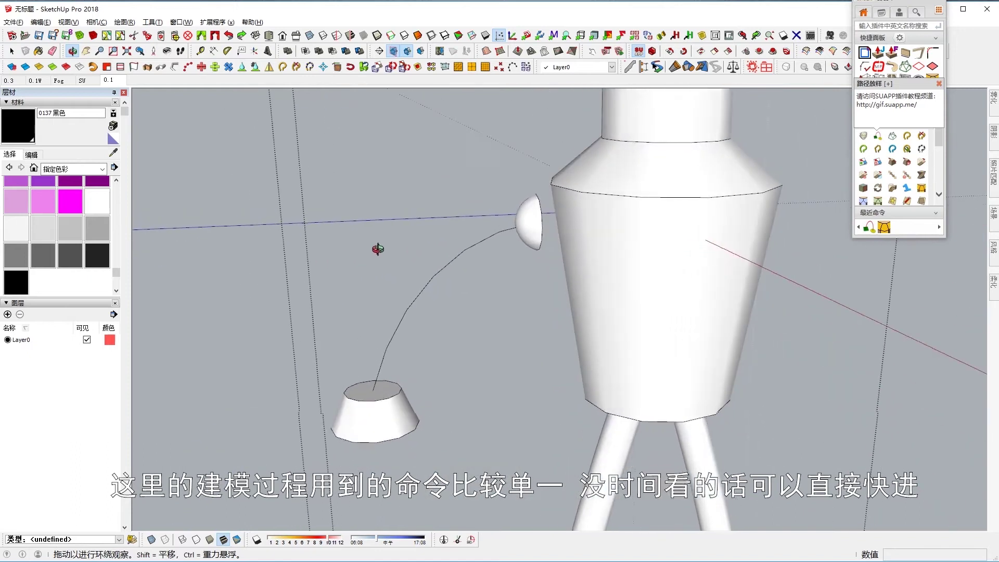
{"action": "key", "text": "s"}
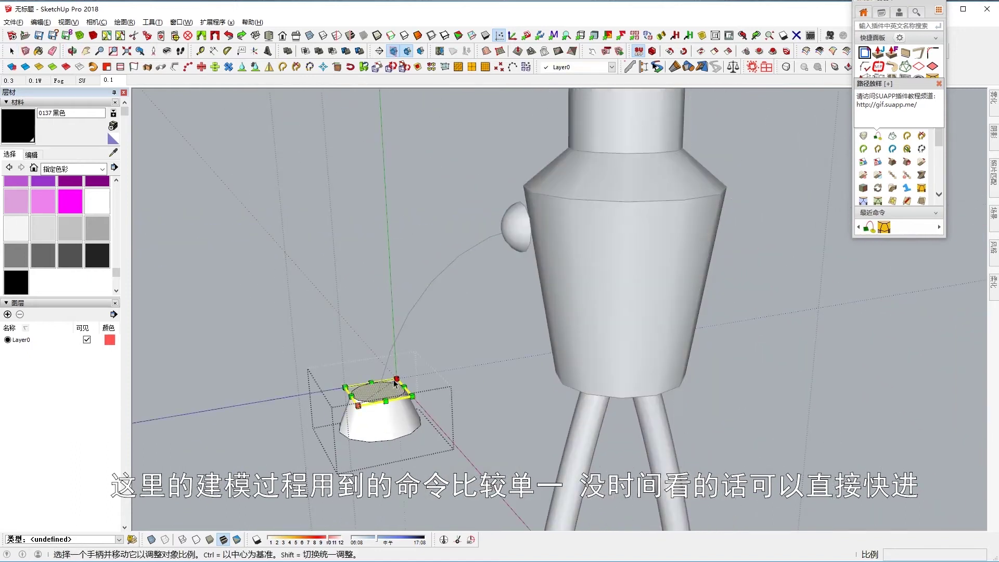
{"action": "scroll", "coordinate": [395, 381], "scroll_direction": "down", "scroll_amount": 3}
{"action": "middle_click_drag", "start_coordinate": [375, 295], "coordinate": [397, 301]}
{"action": "right_click", "coordinate": [419, 350]}
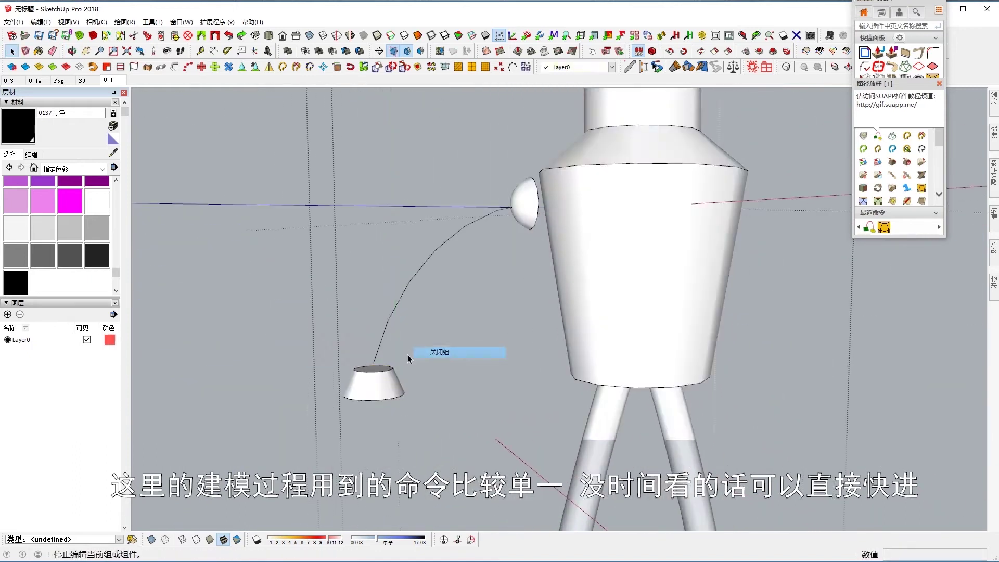
Copy the scaled cone top and clear the selection
{"action": "key", "text": "m"}
{"action": "scroll", "coordinate": [370, 367], "scroll_direction": "up", "scroll_amount": 5}
{"action": "scroll", "coordinate": [370, 368], "scroll_direction": "down", "scroll_amount": 2}
{"action": "scroll", "coordinate": [370, 367], "scroll_direction": "down", "scroll_amount": 4}
{"action": "key", "text": "space"}
{"action": "left_click", "coordinate": [409, 366]}
{"action": "scroll", "coordinate": [452, 368], "scroll_direction": "up", "scroll_amount": 4}
{"action": "scroll", "coordinate": [453, 396], "scroll_direction": "down", "scroll_amount": 4}
{"action": "middle_click_drag", "start_coordinate": [453, 409], "coordinate": [361, 426]}
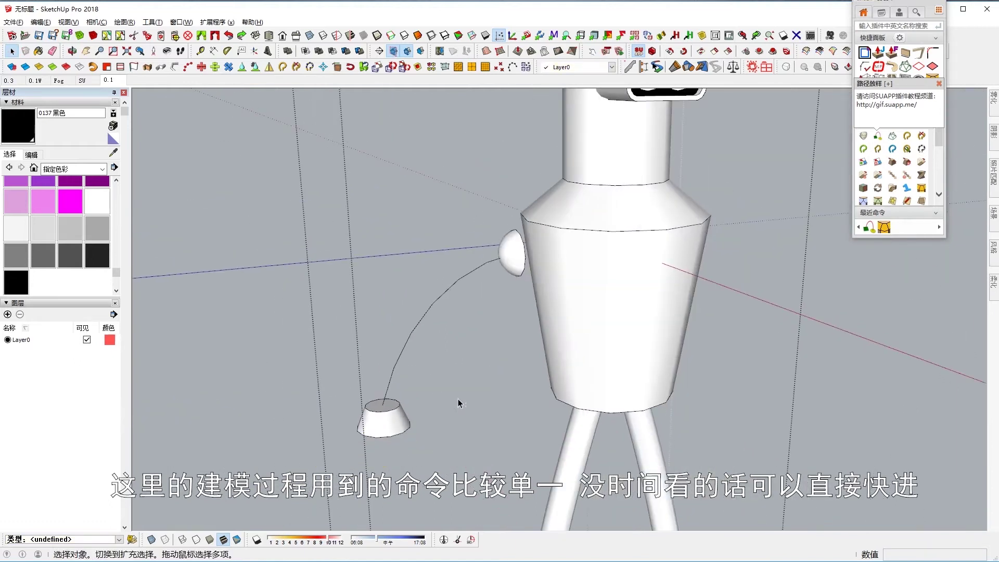
Move the cone-top copy up to the shoulder dome and close the component
{"action": "key", "text": "m"}
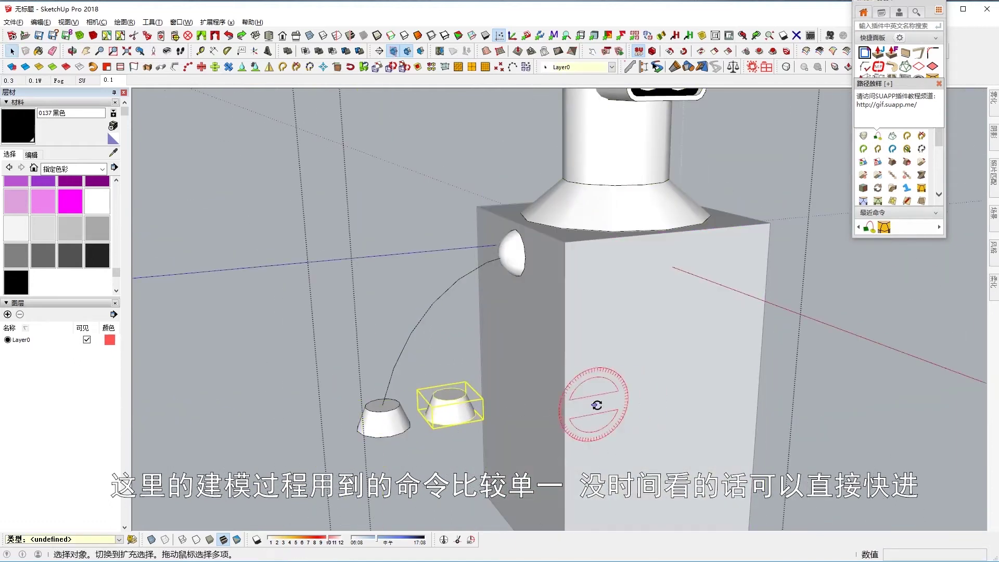
{"action": "key", "text": "l"}
{"action": "scroll", "coordinate": [524, 301], "scroll_direction": "up", "scroll_amount": 2}
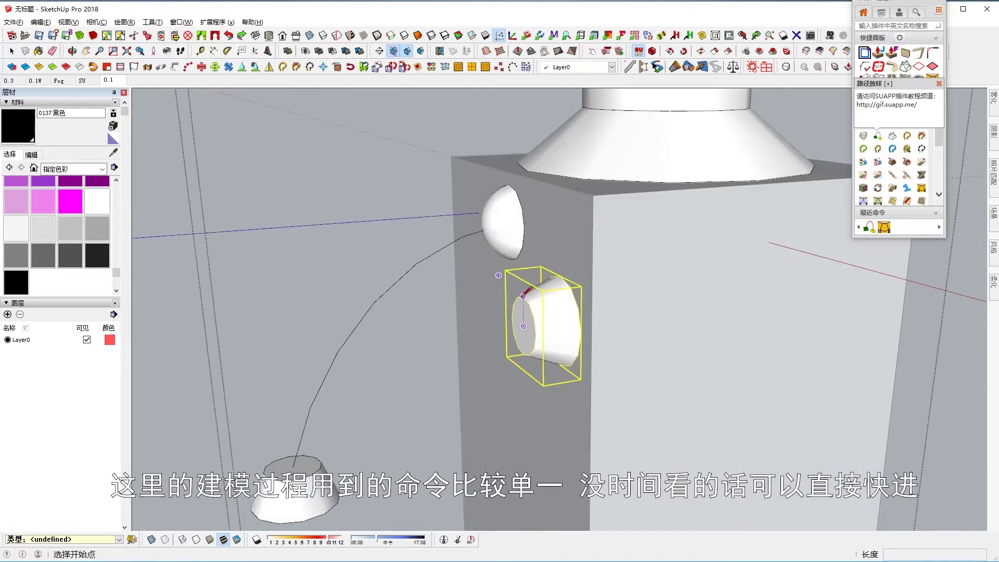
{"action": "key", "text": "space"}
{"action": "left_click", "coordinate": [499, 230]}
{"action": "left_click_drag", "start_coordinate": [525, 321], "coordinate": [523, 222]}
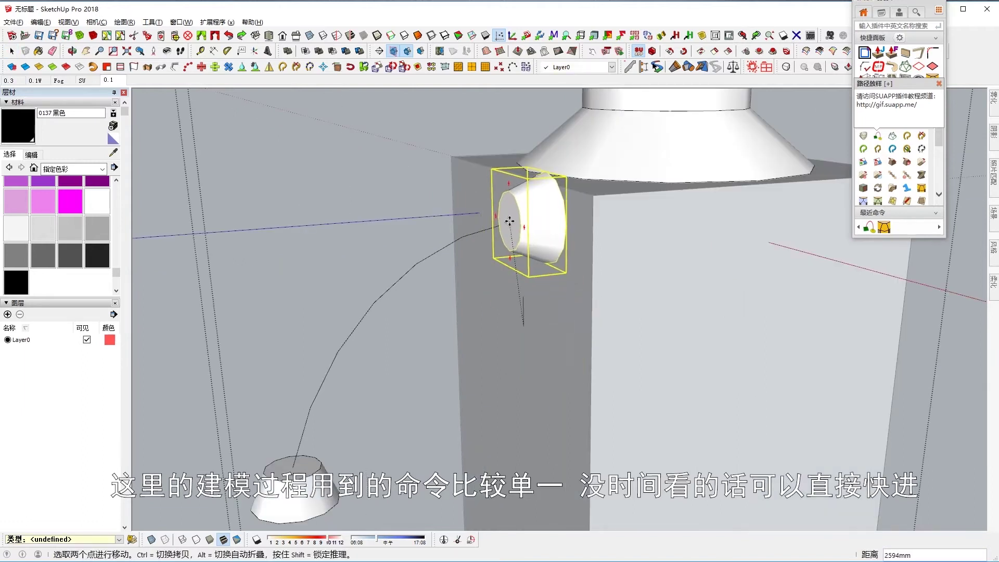
{"action": "middle_click_drag", "start_coordinate": [524, 222], "coordinate": [551, 237]}
{"action": "key", "text": "space"}
{"action": "key", "text": "Escape"}
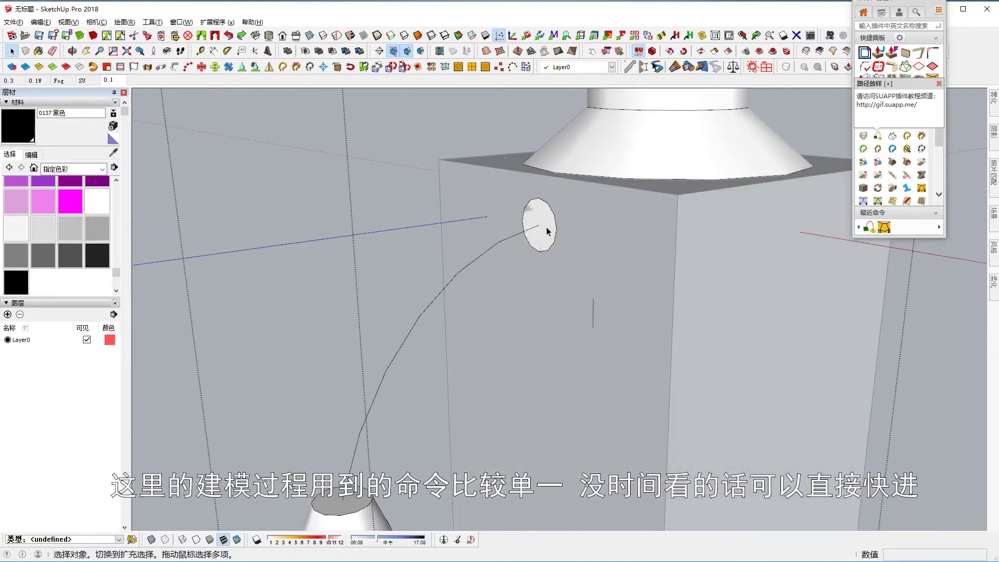
Make the bottom profile circle and the top profile ellipse into components
{"action": "left_click", "coordinate": [363, 497]}
{"action": "middle_click_drag", "start_coordinate": [363, 497], "coordinate": [410, 377]}
{"action": "key", "text": "m"}
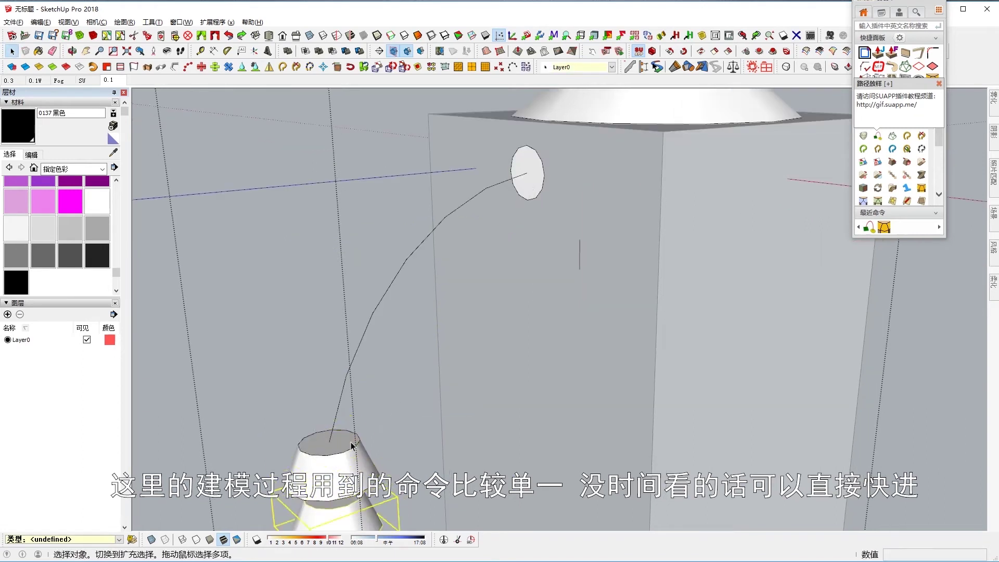
{"action": "middle_click_drag", "start_coordinate": [351, 445], "coordinate": [317, 390]}
{"action": "right_click", "coordinate": [317, 389]}
{"action": "left_click", "coordinate": [342, 461]}
{"action": "left_click", "coordinate": [829, 470]}
{"action": "right_click", "coordinate": [514, 140]}
{"action": "left_click", "coordinate": [544, 213]}
{"action": "left_click", "coordinate": [829, 471]}
Apply the profile definition to both the top and bottom ellipses
{"action": "right_click", "coordinate": [499, 143]}
{"action": "left_click", "coordinate": [628, 384]}
{"action": "right_click", "coordinate": [303, 385]}
{"action": "left_click", "coordinate": [448, 350]}
{"action": "mouse_move", "coordinate": [448, 350]}
{"action": "middle_mouse_down"}
{"action": "mouse_move", "coordinate": [319, 436]}
{"action": "mouse_move", "coordinate": [324, 327]}
{"action": "middle_mouse_up"}
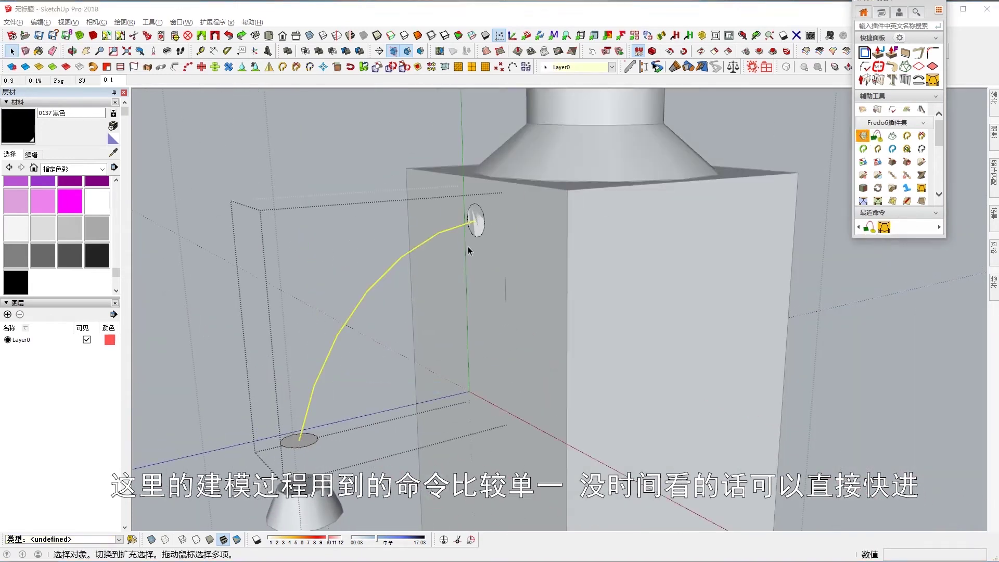
Loft the arm curve into a tube with the Fredo6 path-loft and confirm it
{"action": "left_click", "coordinate": [323, 435]}
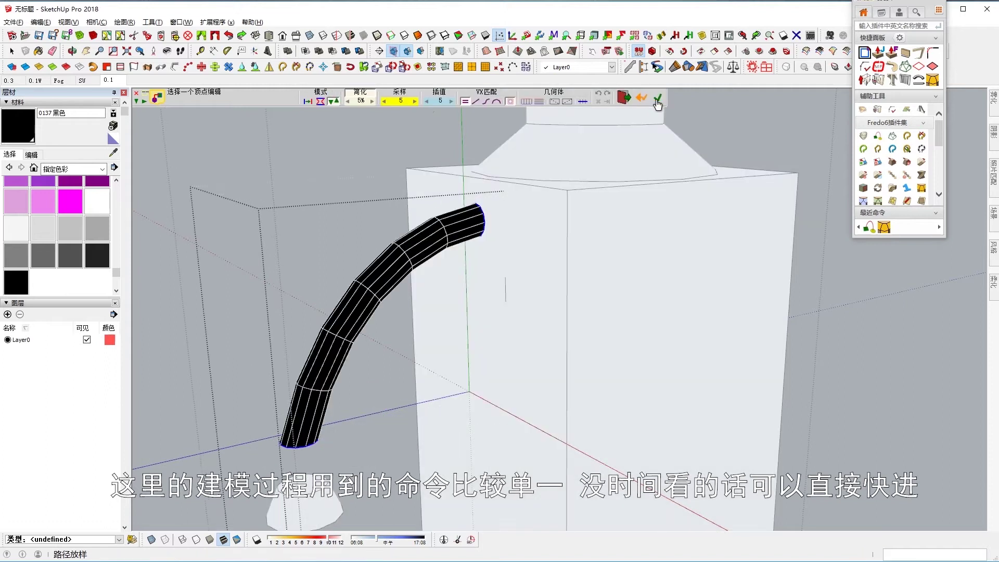
{"action": "left_click", "coordinate": [319, 422]}
{"action": "middle_click_drag", "start_coordinate": [324, 434], "coordinate": [290, 286]}
{"action": "scroll", "coordinate": [319, 422], "scroll_direction": "up", "scroll_amount": 3}
{"action": "key", "text": "l"}
{"action": "key", "text": "space"}
Narrow the cone hand by scaling it to 0.87 along the green axis
{"action": "double_click", "coordinate": [295, 236]}
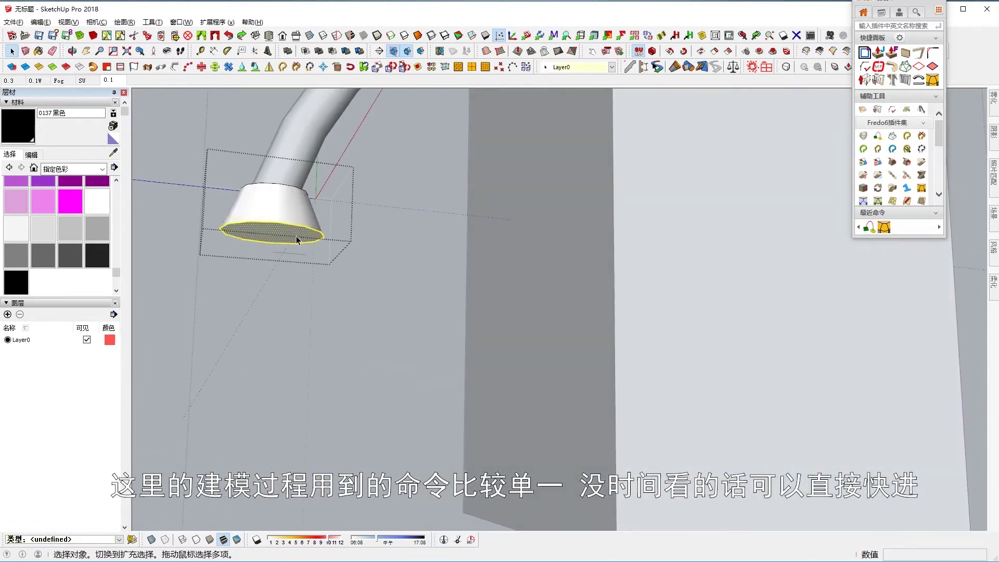
{"action": "scroll", "coordinate": [364, 269], "scroll_direction": "down", "scroll_amount": 5}
{"action": "scroll", "coordinate": [347, 323], "scroll_direction": "up", "scroll_amount": 3}
{"action": "scroll", "coordinate": [349, 312], "scroll_direction": "up", "scroll_amount": 2}
{"action": "scroll", "coordinate": [367, 261], "scroll_direction": "up", "scroll_amount": 2}
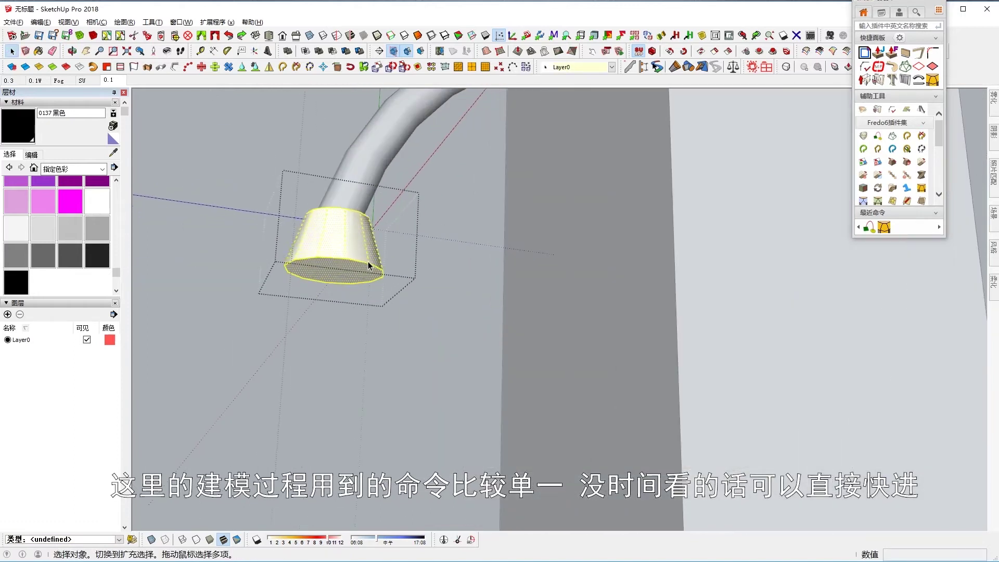
{"action": "scroll", "coordinate": [385, 284], "scroll_direction": "down", "scroll_amount": 5}
{"action": "middle_click_drag", "start_coordinate": [372, 320], "coordinate": [388, 269]}
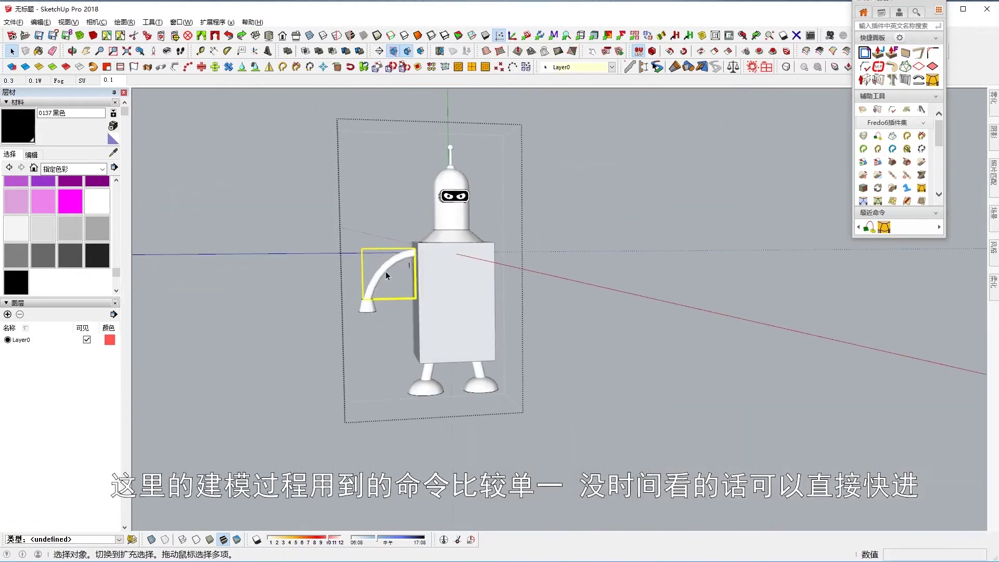
{"action": "scroll", "coordinate": [388, 270], "scroll_direction": "up", "scroll_amount": 5}
{"action": "key", "text": "s"}
{"action": "left_click", "coordinate": [365, 289]}
{"action": "scroll", "coordinate": [408, 306], "scroll_direction": "down", "scroll_amount": 2}
{"action": "scroll", "coordinate": [376, 350], "scroll_direction": "down", "scroll_amount": 3}
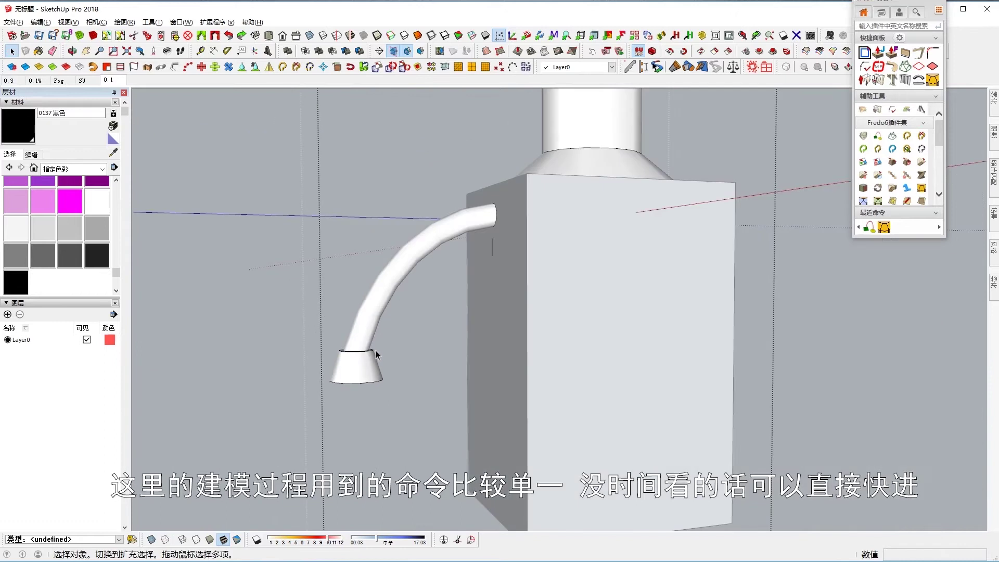
{"action": "mouse_move", "coordinate": [375, 351]}
{"action": "middle_mouse_down"}
{"action": "mouse_move", "coordinate": [464, 349]}
{"action": "mouse_move", "coordinate": [470, 277]}
{"action": "middle_mouse_up"}
Select the arm tube's end face and then the whole arm tube
{"action": "scroll", "coordinate": [541, 258], "scroll_direction": "up", "scroll_amount": 4}
{"action": "left_click", "coordinate": [541, 257]}
{"action": "key", "text": "s"}
{"action": "scroll", "coordinate": [591, 291], "scroll_direction": "down", "scroll_amount": 3}
{"action": "middle_click_drag", "start_coordinate": [591, 291], "coordinate": [308, 362]}
{"action": "left_click", "coordinate": [308, 362]}
Zoom and orbit in close on the shoulder joint
{"action": "scroll", "coordinate": [327, 383], "scroll_direction": "up", "scroll_amount": 2}
{"action": "scroll", "coordinate": [327, 383], "scroll_direction": "up", "scroll_amount": 2}
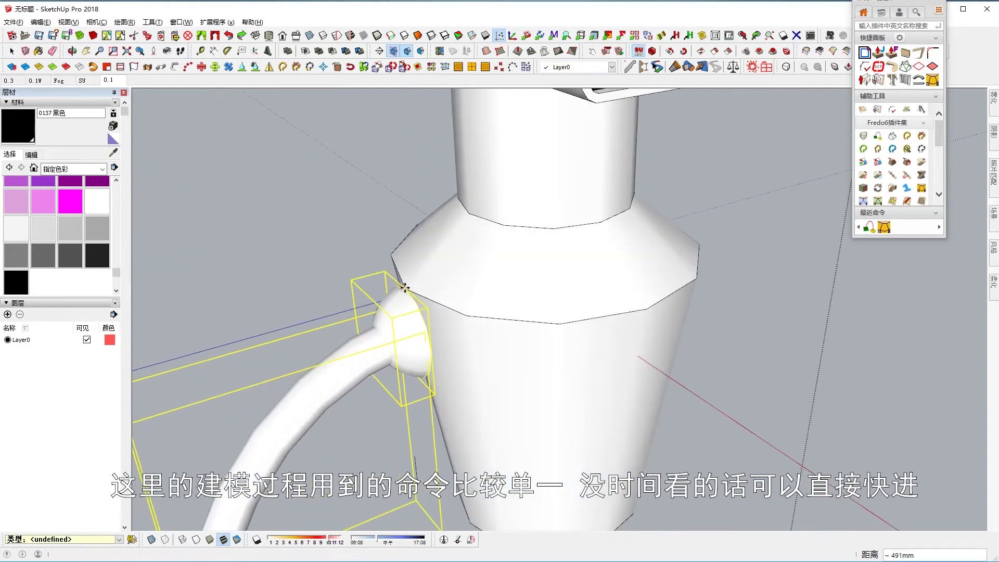
{"action": "scroll", "coordinate": [361, 240], "scroll_direction": "up", "scroll_amount": 2}
{"action": "scroll", "coordinate": [339, 260], "scroll_direction": "up", "scroll_amount": 1}
{"action": "middle_click_drag", "start_coordinate": [339, 260], "coordinate": [435, 317]}
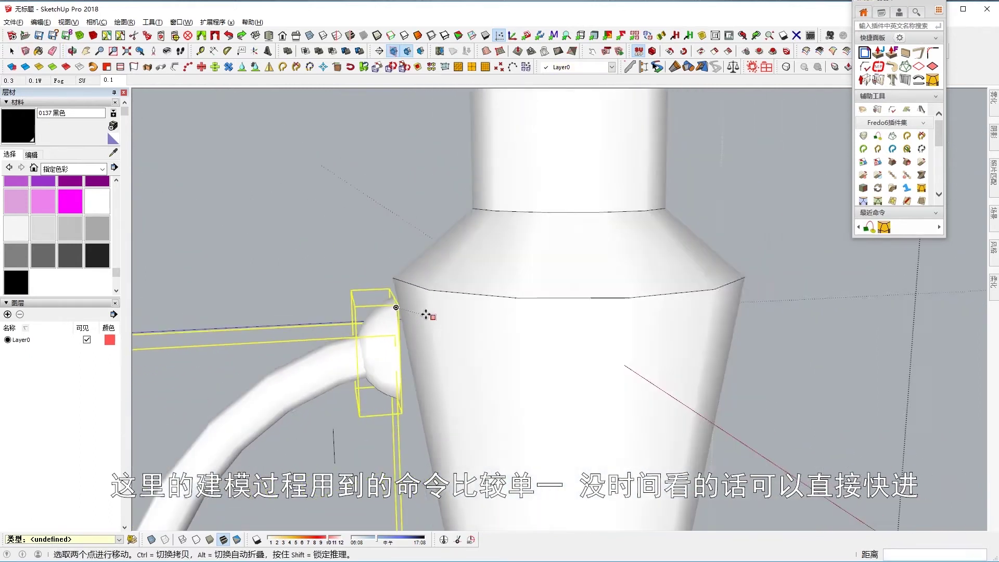
{"action": "key", "text": "m"}
{"action": "scroll", "coordinate": [435, 317], "scroll_direction": "up", "scroll_amount": 2}
{"action": "scroll", "coordinate": [397, 289], "scroll_direction": "up", "scroll_amount": 1}
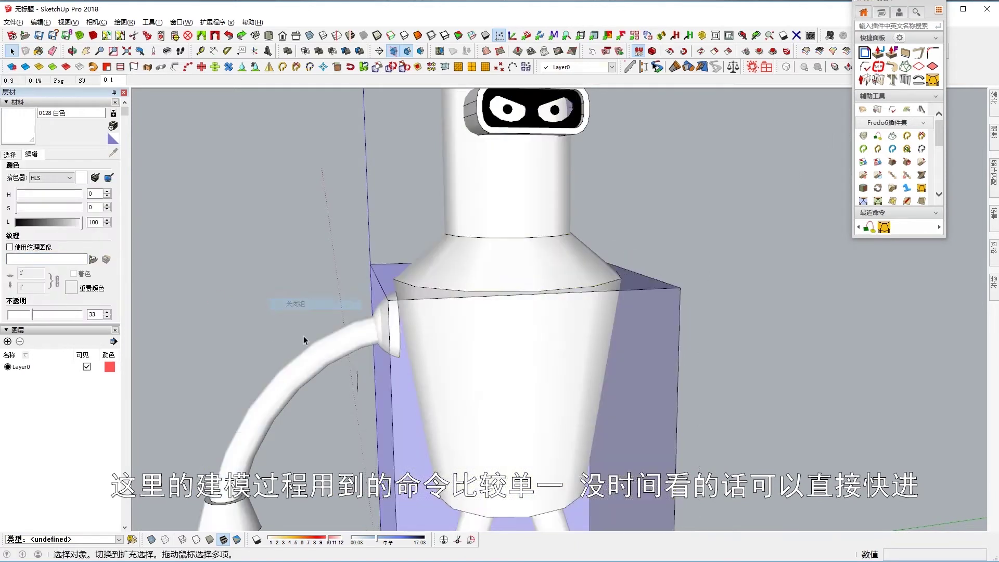
{"action": "scroll", "coordinate": [370, 337], "scroll_direction": "up", "scroll_amount": 2}
{"action": "middle_click_drag", "start_coordinate": [370, 337], "coordinate": [424, 380]}
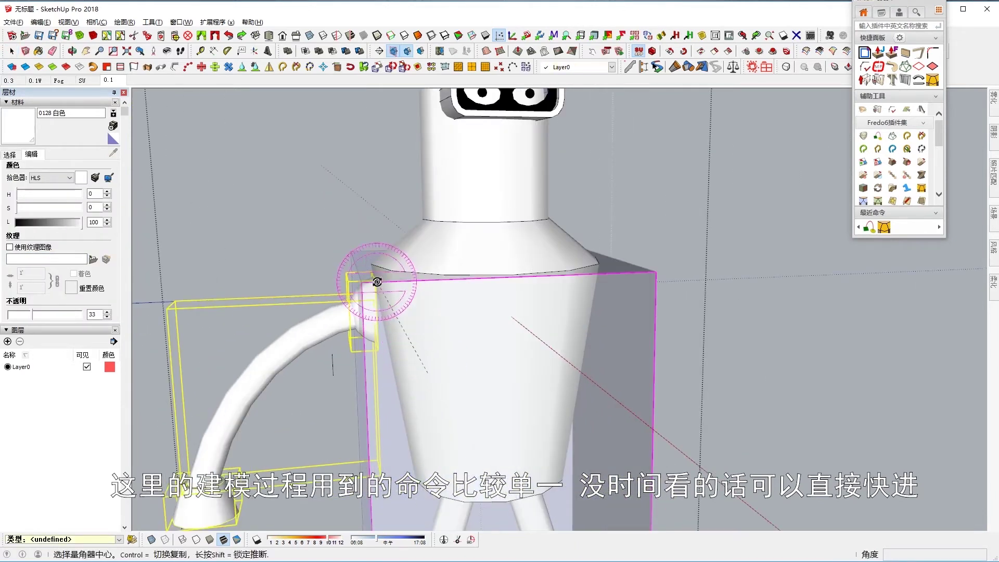
{"action": "scroll", "coordinate": [412, 401], "scroll_direction": "down", "scroll_amount": 5}
{"action": "scroll", "coordinate": [315, 304], "scroll_direction": "up", "scroll_amount": 8}
{"action": "middle_click_drag", "start_coordinate": [333, 312], "coordinate": [315, 304]}
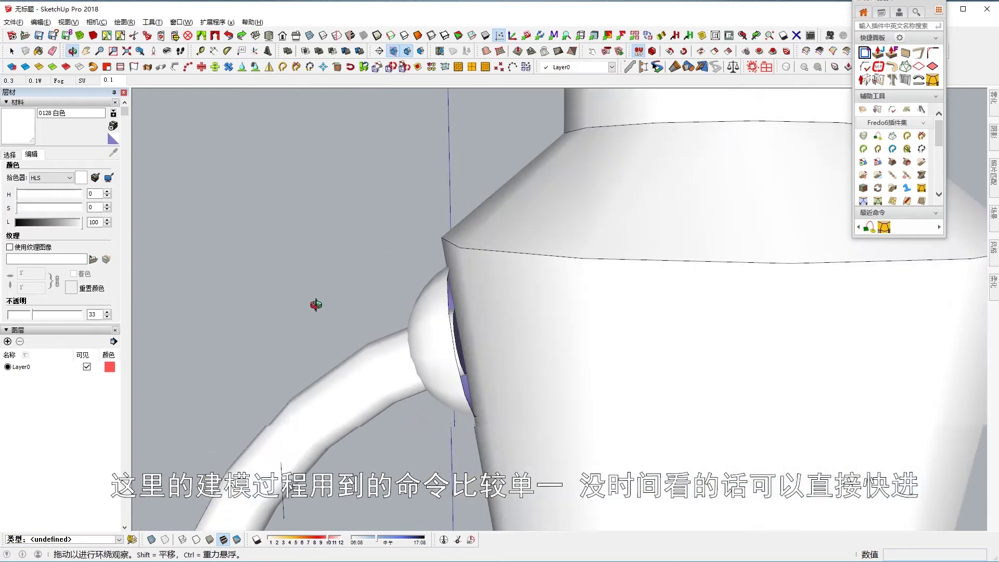
Soften the shoulder hemisphere's edges using the Soften Edges tray
{"action": "double_click", "coordinate": [426, 333]}
{"action": "scroll", "coordinate": [420, 266], "scroll_direction": "up", "scroll_amount": 3}
{"action": "left_click", "coordinate": [426, 248]}
{"action": "key", "text": "space"}
{"action": "left_click", "coordinate": [547, 285]}
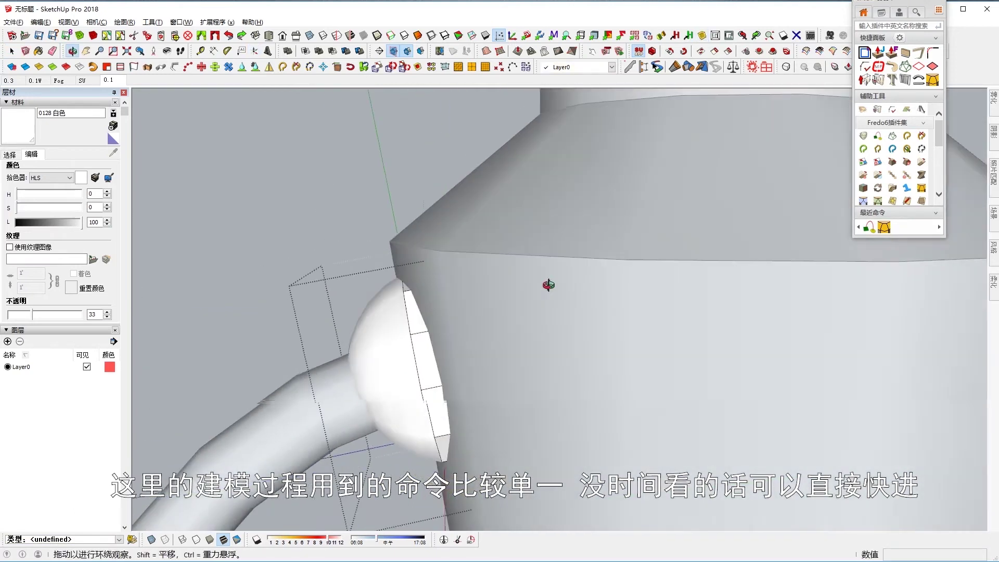
{"action": "left_click", "coordinate": [994, 281]}
{"action": "scroll", "coordinate": [322, 249], "scroll_direction": "down", "scroll_amount": 5}
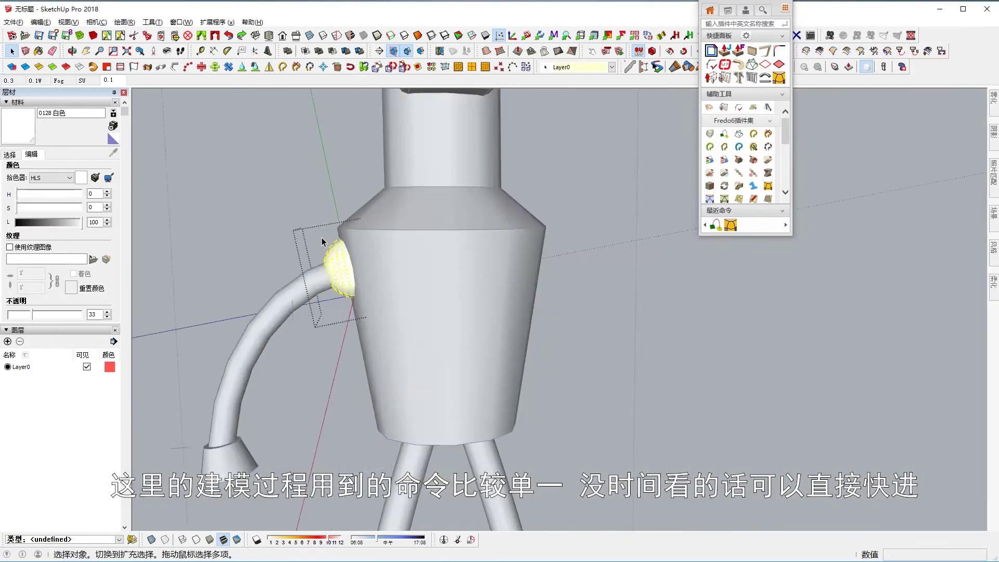
Select the hand and then the whole arm, ready for mirroring
{"action": "middle_click_drag", "start_coordinate": [322, 250], "coordinate": [304, 216]}
{"action": "left_click_drag", "start_coordinate": [306, 216], "coordinate": [294, 304]}
{"action": "key", "text": "space"}
{"action": "left_click", "coordinate": [283, 360]}
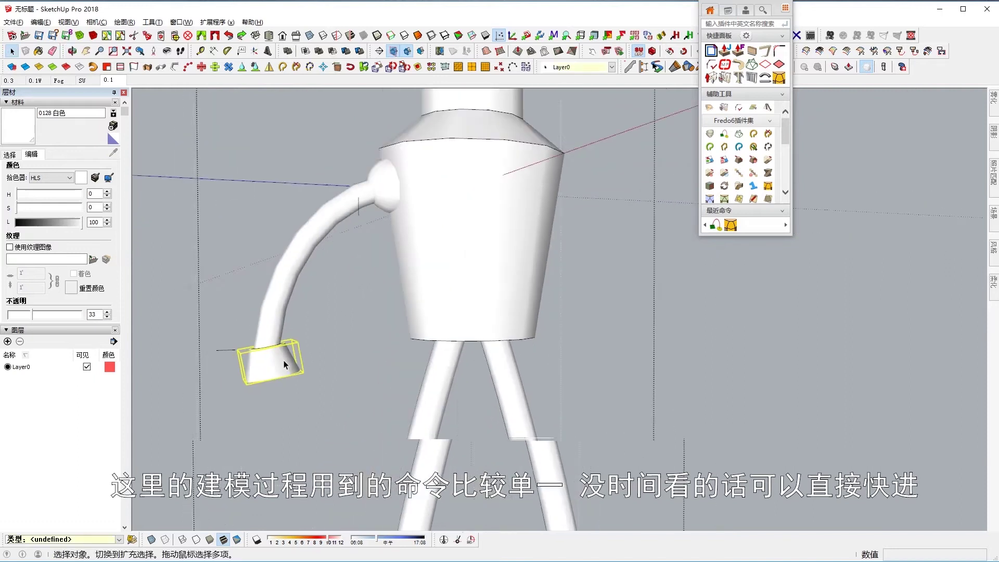
{"action": "right_click", "coordinate": [281, 362]}
{"action": "middle_click_drag", "start_coordinate": [305, 379], "coordinate": [290, 321]}
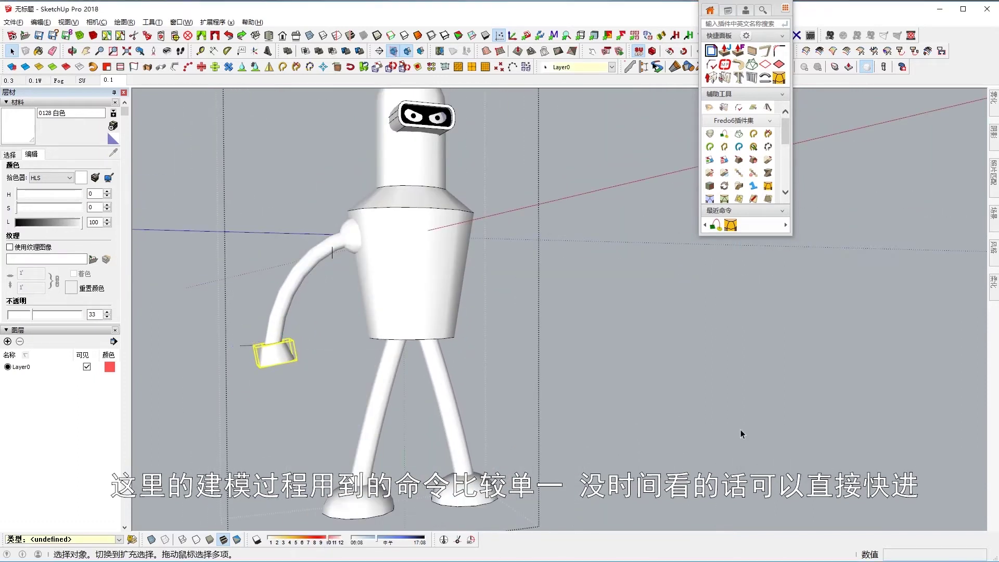
{"action": "scroll", "coordinate": [398, 285], "scroll_direction": "down", "scroll_amount": 3}
{"action": "left_click", "coordinate": [312, 334]}
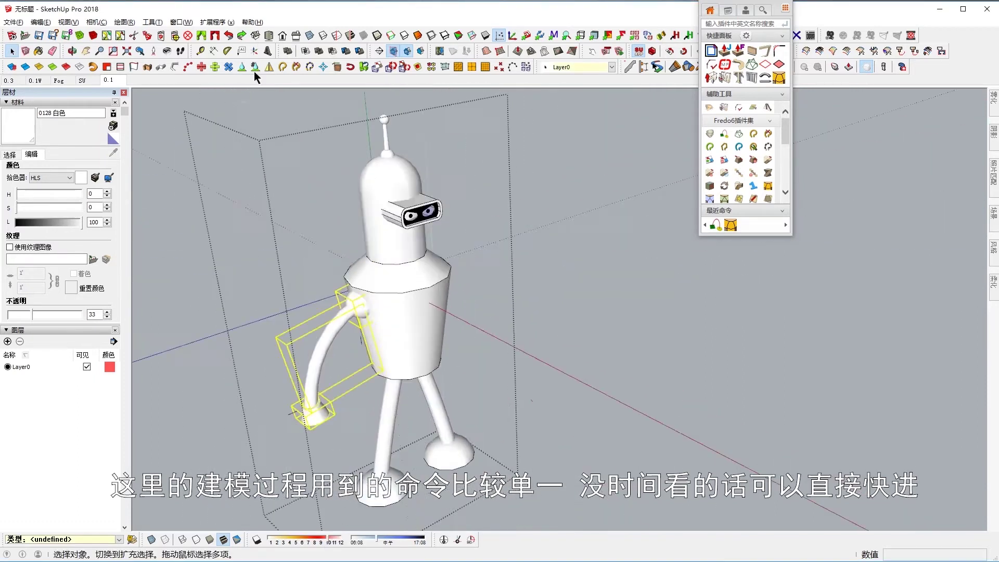
Select the visor and scale it up to 1.18 times
{"action": "middle_click_drag", "start_coordinate": [312, 334], "coordinate": [268, 179]}
{"action": "scroll", "coordinate": [437, 218], "scroll_direction": "up", "scroll_amount": 8}
{"action": "scroll", "coordinate": [437, 218], "scroll_direction": "down", "scroll_amount": 5}
{"action": "middle_click_drag", "start_coordinate": [395, 260], "coordinate": [364, 234]}
{"action": "key", "text": "space"}
{"action": "scroll", "coordinate": [328, 207], "scroll_direction": "up", "scroll_amount": 5}
{"action": "scroll", "coordinate": [463, 285], "scroll_direction": "down", "scroll_amount": 5}
{"action": "left_click", "coordinate": [434, 274]}
{"action": "key", "text": "s"}
{"action": "scroll", "coordinate": [437, 274], "scroll_direction": "up", "scroll_amount": 3}
{"action": "scroll", "coordinate": [437, 274], "scroll_direction": "up", "scroll_amount": 3}
{"action": "left_click", "coordinate": [500, 251]}
Stretch the visor so it protrudes from the head, then finish the adjustment
{"action": "middle_click_drag", "start_coordinate": [502, 255], "coordinate": [852, 315]}
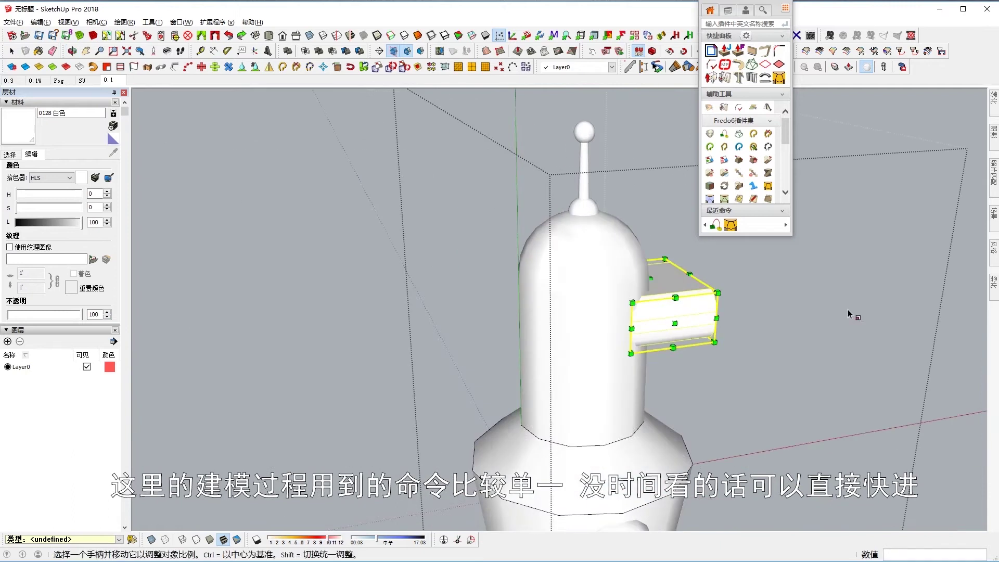
{"action": "scroll", "coordinate": [752, 328], "scroll_direction": "up", "scroll_amount": 3}
{"action": "scroll", "coordinate": [661, 314], "scroll_direction": "up", "scroll_amount": 3}
{"action": "mouse_move", "coordinate": [706, 304]}
{"action": "middle_mouse_down"}
{"action": "mouse_move", "coordinate": [419, 345]}
{"action": "mouse_move", "coordinate": [510, 311]}
{"action": "middle_mouse_up"}
{"action": "middle_click_drag", "start_coordinate": [578, 362], "coordinate": [421, 344]}
{"action": "scroll", "coordinate": [328, 274], "scroll_direction": "down", "scroll_amount": 5}
{"action": "key", "text": "space"}
{"action": "left_click", "coordinate": [327, 274]}
{"action": "mouse_move", "coordinate": [327, 274]}
{"action": "middle_mouse_down"}
{"action": "mouse_move", "coordinate": [531, 296]}
{"action": "mouse_move", "coordinate": [573, 364]}
{"action": "middle_mouse_up"}
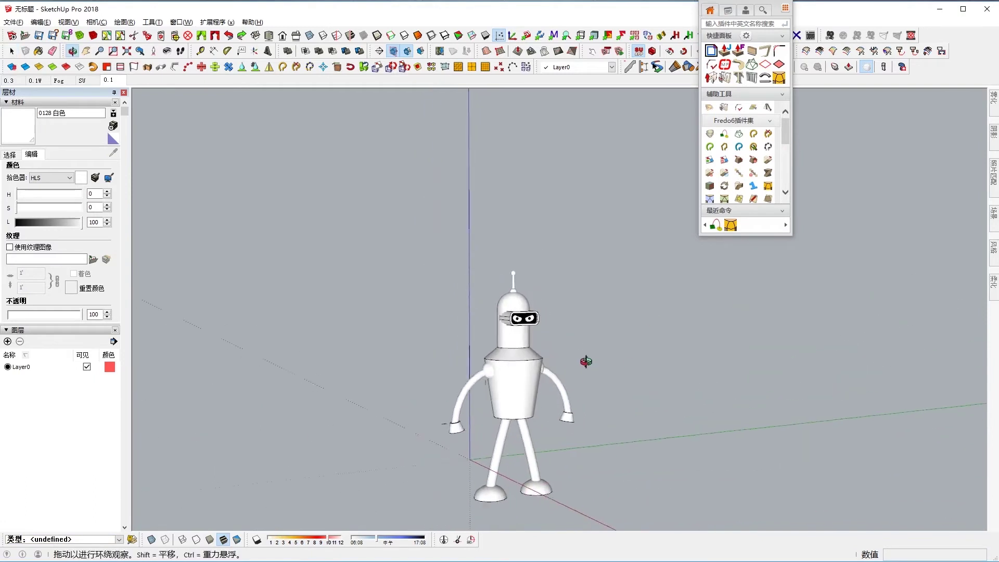
{"action": "scroll", "coordinate": [525, 323], "scroll_direction": "up", "scroll_amount": 3}
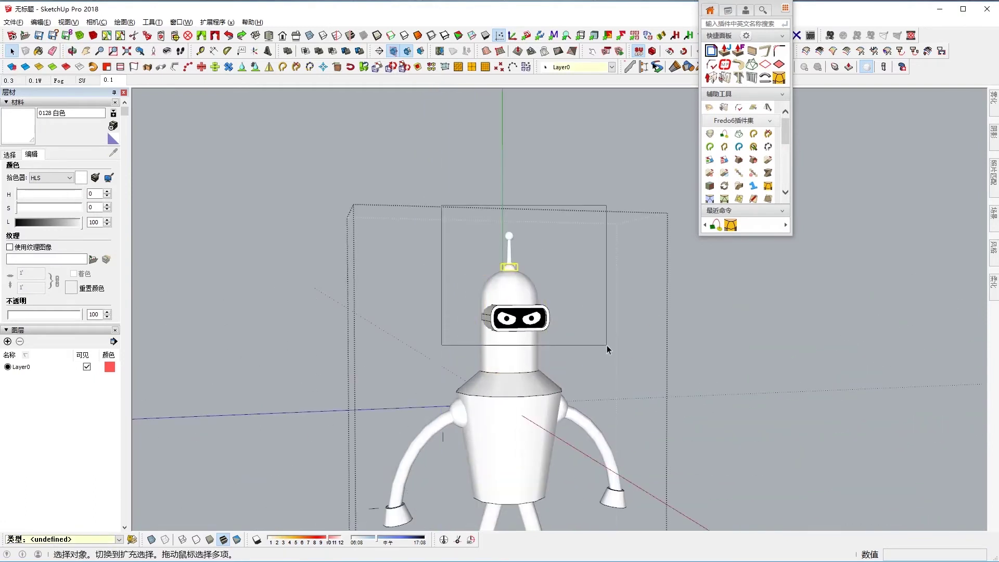
Place a copy of the visor just below the eyes and start resizing it
{"action": "left_click_drag", "start_coordinate": [605, 341], "coordinate": [575, 342]}
{"action": "scroll", "coordinate": [576, 343], "scroll_direction": "up", "scroll_amount": 2}
{"action": "mouse_move", "coordinate": [576, 342]}
{"action": "middle_mouse_down"}
{"action": "mouse_move", "coordinate": [580, 330]}
{"action": "mouse_move", "coordinate": [496, 388]}
{"action": "middle_mouse_up"}
{"action": "scroll", "coordinate": [496, 387], "scroll_direction": "up", "scroll_amount": 5}
{"action": "key", "text": "p"}
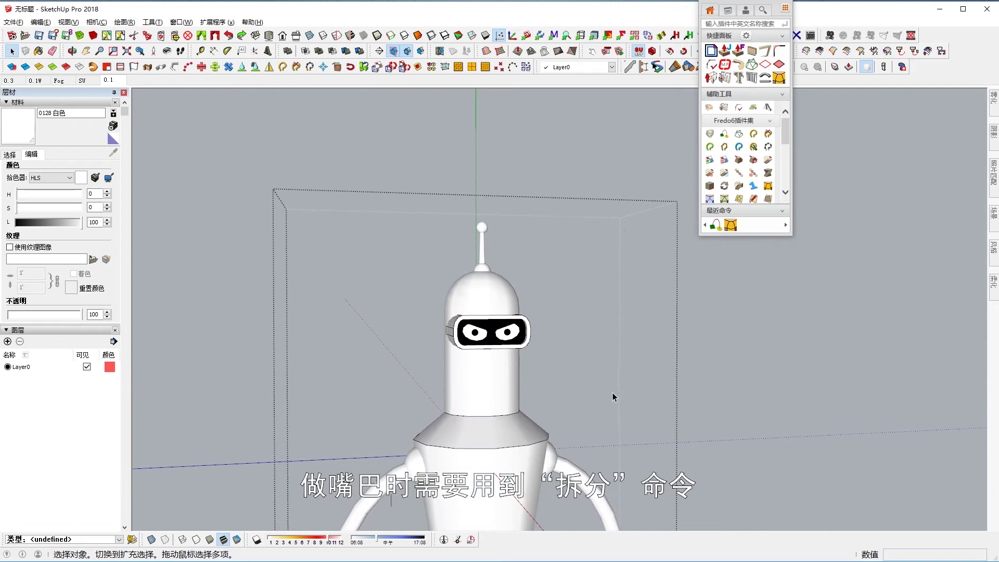
{"action": "middle_click_drag", "start_coordinate": [613, 392], "coordinate": [608, 331]}
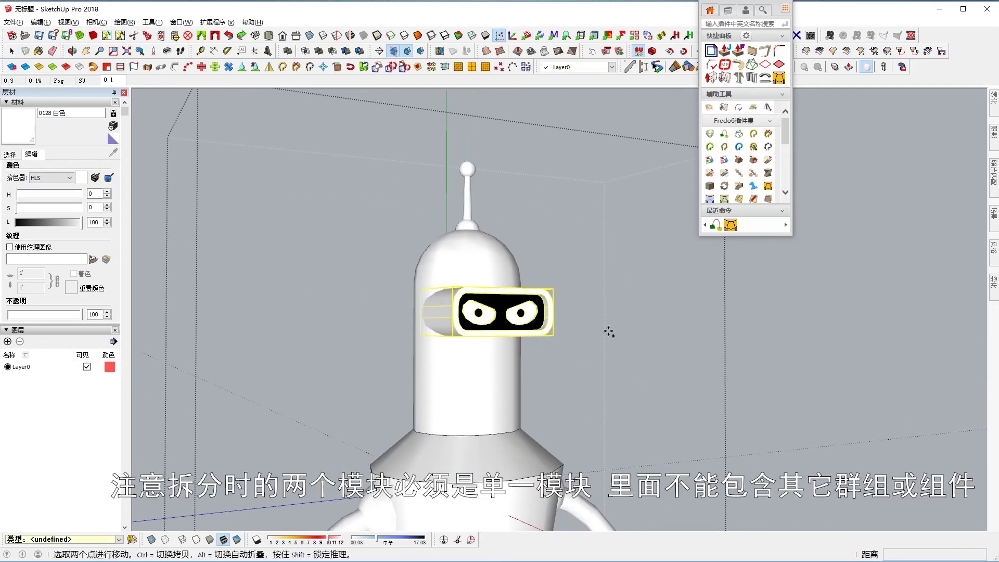
{"action": "left_click", "coordinate": [612, 428]}
{"action": "middle_click_drag", "start_coordinate": [613, 427], "coordinate": [500, 374]}
{"action": "key", "text": "s"}
Try Split solid, then open the visor group and select the visor block and mouth piece
{"action": "left_click", "coordinate": [345, 51]}
{"action": "left_click", "coordinate": [606, 327]}
{"action": "scroll", "coordinate": [591, 341], "scroll_direction": "down", "scroll_amount": 3}
{"action": "scroll", "coordinate": [527, 433], "scroll_direction": "down", "scroll_amount": 2}
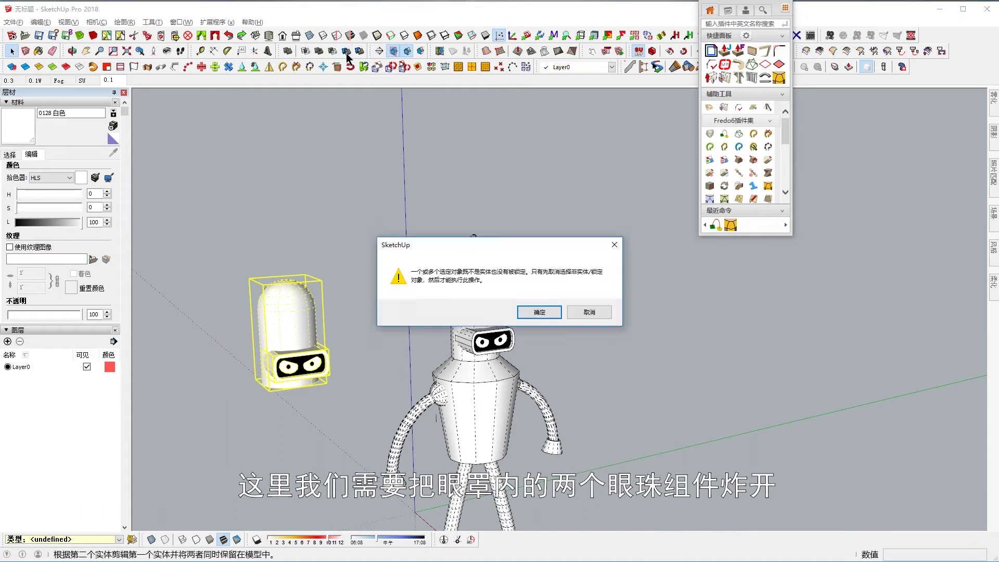
{"action": "double_click", "coordinate": [300, 359]}
{"action": "left_click", "coordinate": [307, 367]}
{"action": "scroll", "coordinate": [309, 368], "scroll_direction": "up", "scroll_amount": 3}
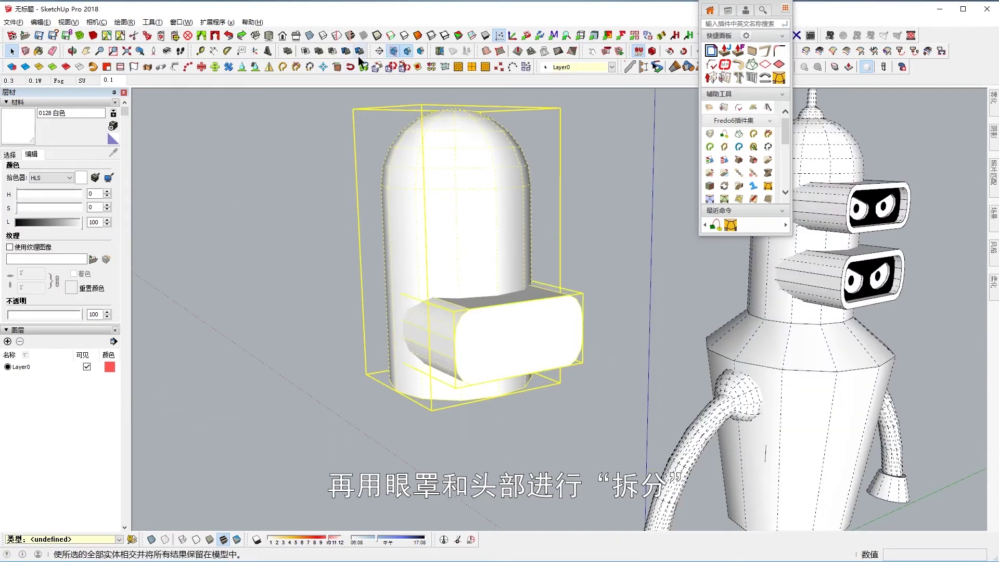
{"action": "left_click", "coordinate": [491, 301]}
{"action": "left_click", "coordinate": [521, 318]}
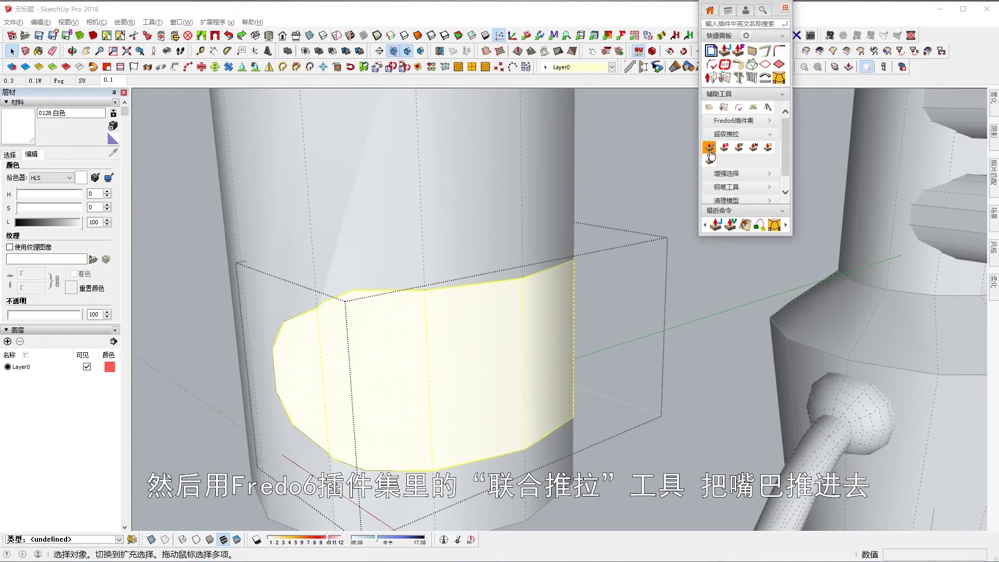
Push the mouth faces 161 mm into the head with Joint Push Pull
{"action": "left_click", "coordinate": [710, 147]}
{"action": "left_click_drag", "start_coordinate": [433, 381], "coordinate": [498, 442]}
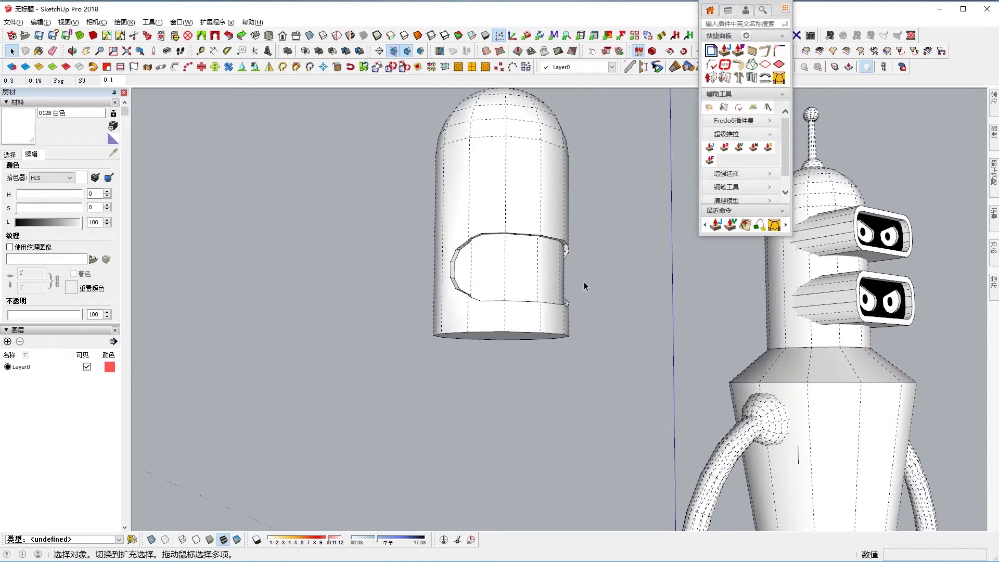
{"action": "scroll", "coordinate": [412, 327], "scroll_direction": "up", "scroll_amount": 3}
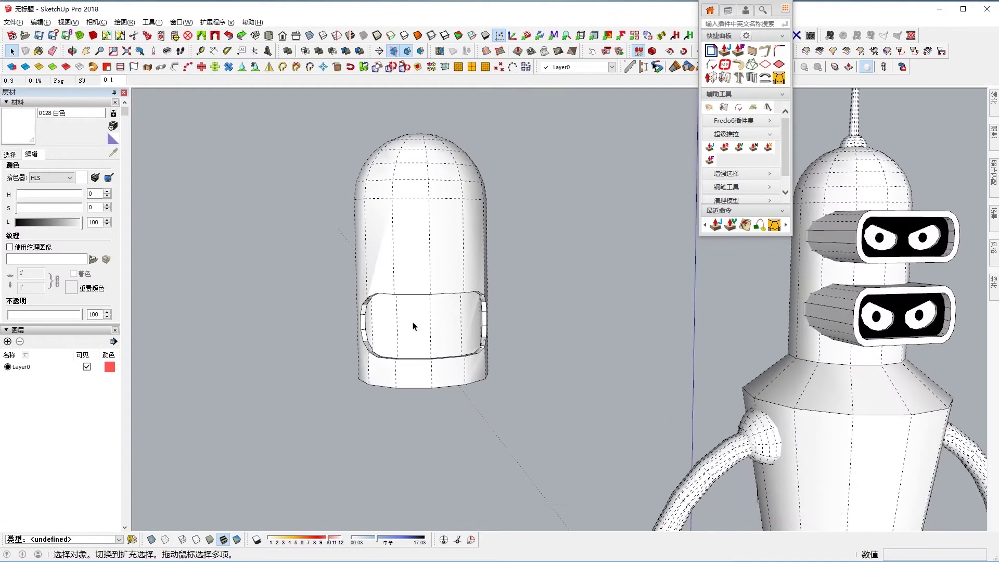
{"action": "scroll", "coordinate": [414, 357], "scroll_direction": "up", "scroll_amount": 3}
Draw a teeth line across the mouth from its left edge and select it
{"action": "key", "text": "l"}
{"action": "left_click", "coordinate": [338, 333]}
{"action": "scroll", "coordinate": [429, 343], "scroll_direction": "down", "scroll_amount": 1}
{"action": "left_click", "coordinate": [558, 347]}
{"action": "mouse_move", "coordinate": [558, 347]}
{"action": "middle_mouse_down"}
{"action": "mouse_move", "coordinate": [607, 339]}
{"action": "mouse_move", "coordinate": [591, 330]}
{"action": "mouse_move", "coordinate": [763, 290]}
{"action": "mouse_move", "coordinate": [527, 313]}
{"action": "mouse_move", "coordinate": [697, 308]}
{"action": "middle_mouse_up"}
{"action": "key", "text": "space"}
{"action": "left_click", "coordinate": [526, 314], "text": "shift"}
{"action": "scroll", "coordinate": [728, 349], "scroll_direction": "down", "scroll_amount": 5}
{"action": "mouse_move", "coordinate": [764, 334]}
{"action": "middle_mouse_down"}
{"action": "mouse_move", "coordinate": [642, 326]}
{"action": "mouse_move", "coordinate": [617, 337]}
{"action": "middle_mouse_up"}
Move the head cylinder group into place on the robot's head
{"action": "left_click", "coordinate": [617, 338]}
{"action": "left_click", "coordinate": [588, 333]}
{"action": "right_click", "coordinate": [468, 302]}
{"action": "left_click", "coordinate": [416, 313]}
{"action": "key", "text": "m"}
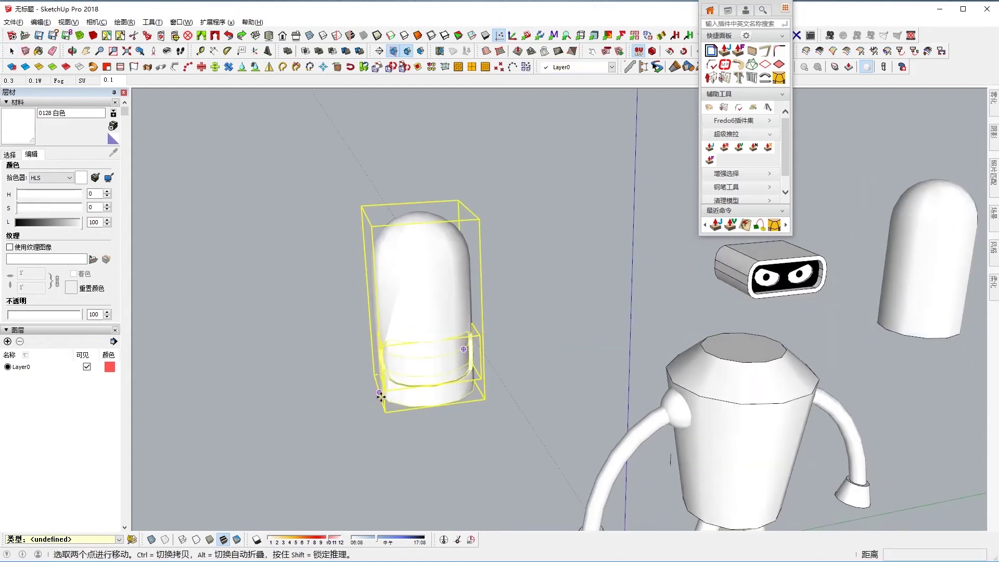
{"action": "left_click", "coordinate": [381, 397]}
{"action": "left_click", "coordinate": [591, 328]}
{"action": "scroll", "coordinate": [591, 328], "scroll_direction": "up", "scroll_amount": 5}
Draw a 249 mm teeth line along the mouth, hide back edges, and select the head group
{"action": "key", "text": "l"}
{"action": "left_click", "coordinate": [567, 273]}
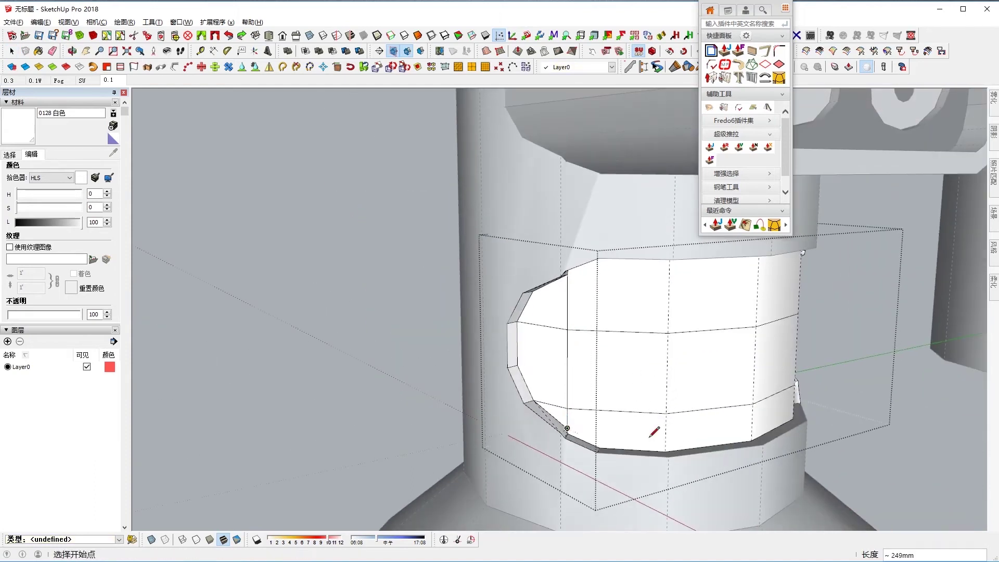
{"action": "middle_click_drag", "start_coordinate": [668, 331], "coordinate": [535, 223]}
{"action": "middle_click_drag", "start_coordinate": [696, 347], "coordinate": [634, 386]}
{"action": "key", "text": "space"}
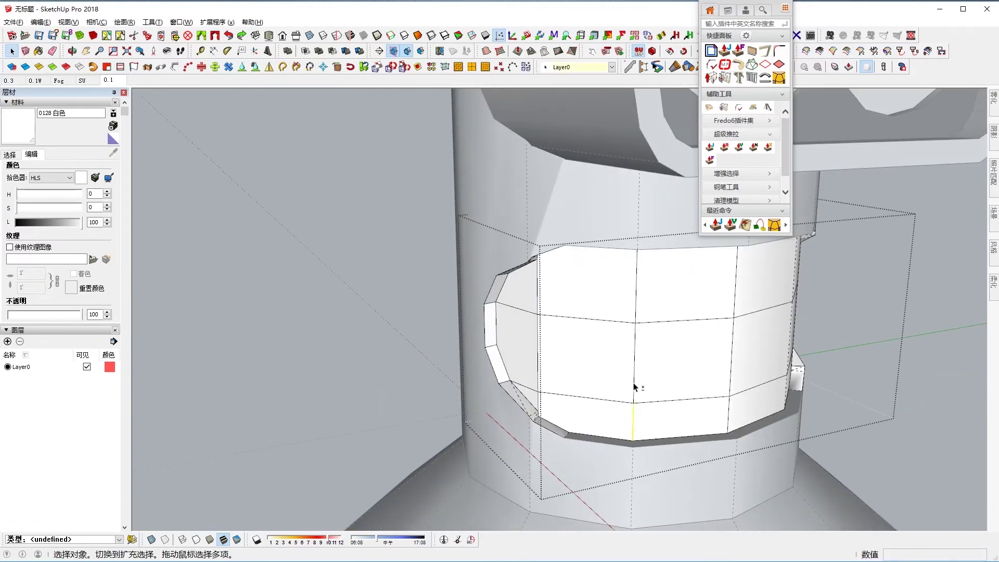
{"action": "scroll", "coordinate": [357, 224], "scroll_direction": "down", "scroll_amount": 3}
{"action": "scroll", "coordinate": [452, 401], "scroll_direction": "down", "scroll_amount": 3}
{"action": "scroll", "coordinate": [686, 270], "scroll_direction": "down", "scroll_amount": 4}
{"action": "scroll", "coordinate": [677, 381], "scroll_direction": "down", "scroll_amount": 1}
{"action": "scroll", "coordinate": [650, 359], "scroll_direction": "up", "scroll_amount": 3}
{"action": "key", "text": "k"}
{"action": "left_click", "coordinate": [568, 274]}
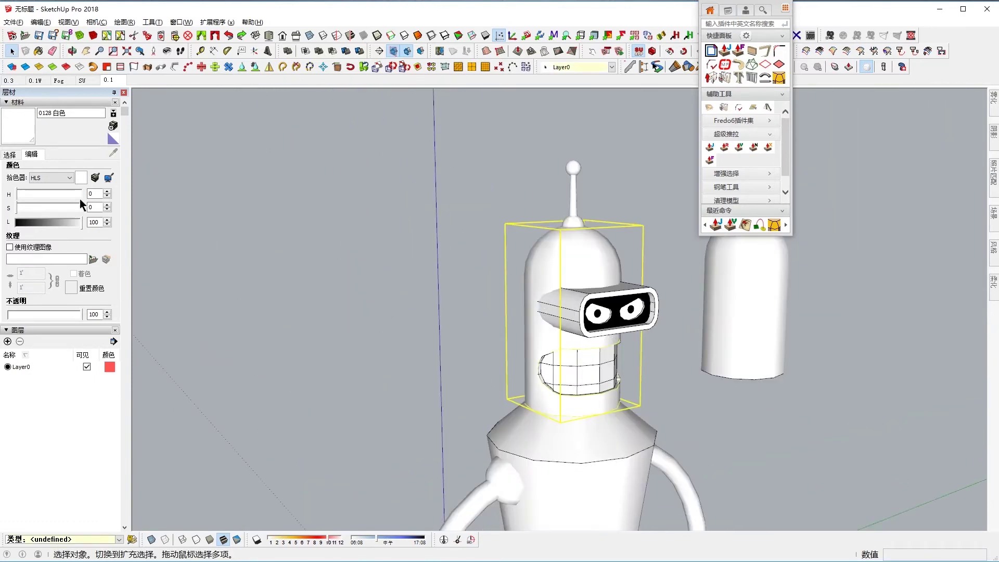
Paint the head group with 0110 浅石板灰 slate grey and create a material from it
{"action": "left_click", "coordinate": [15, 157]}
{"action": "left_click", "coordinate": [43, 231]}
{"action": "left_click", "coordinate": [582, 253]}
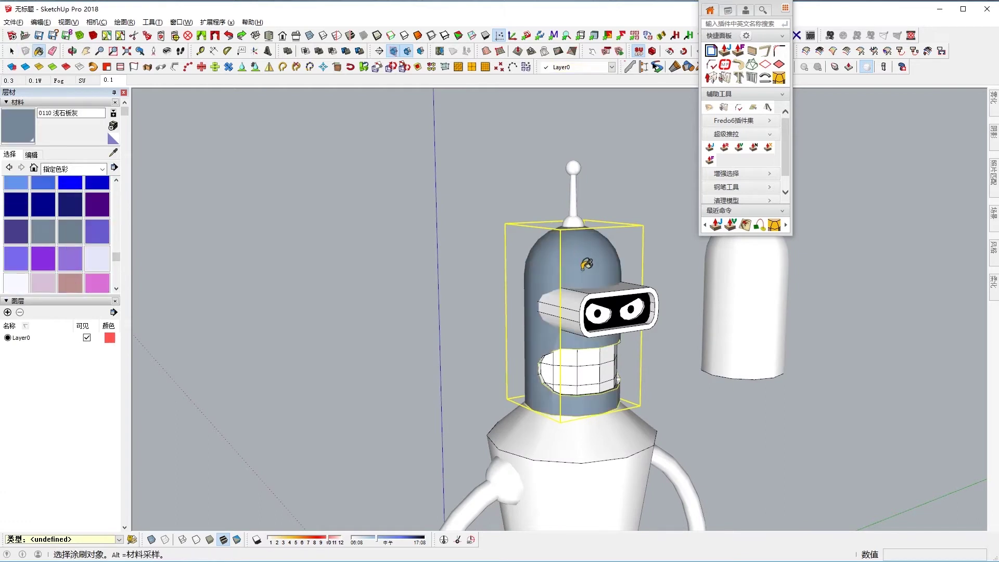
{"action": "left_click", "coordinate": [112, 126]}
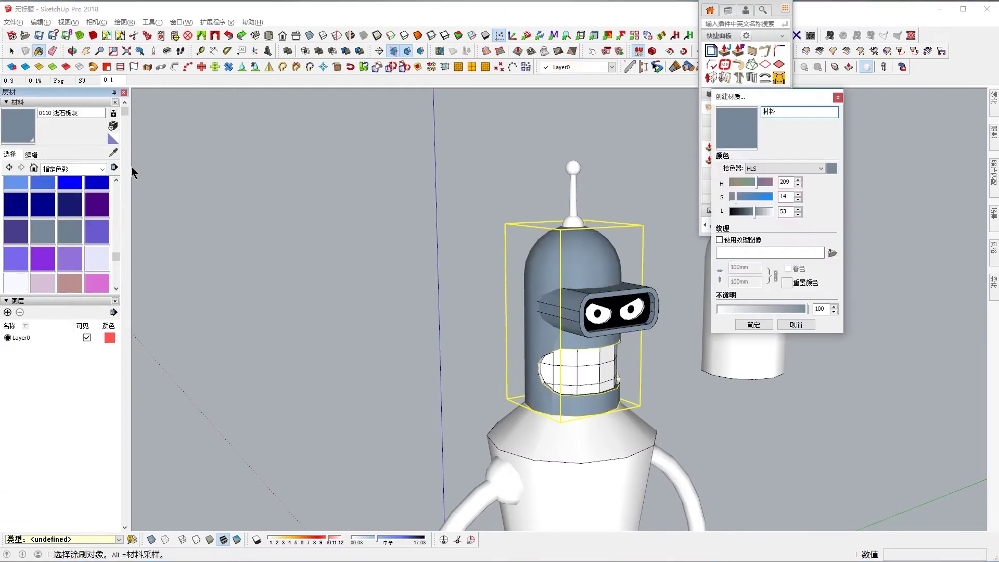
{"action": "left_click", "coordinate": [756, 212]}
Open the teeth group to confirm the teeth remain white
{"action": "middle_click_drag", "start_coordinate": [520, 249], "coordinate": [417, 249]}
{"action": "scroll", "coordinate": [524, 263], "scroll_direction": "up", "scroll_amount": 5}
{"action": "key", "text": "space"}
{"action": "double_click", "coordinate": [524, 263]}
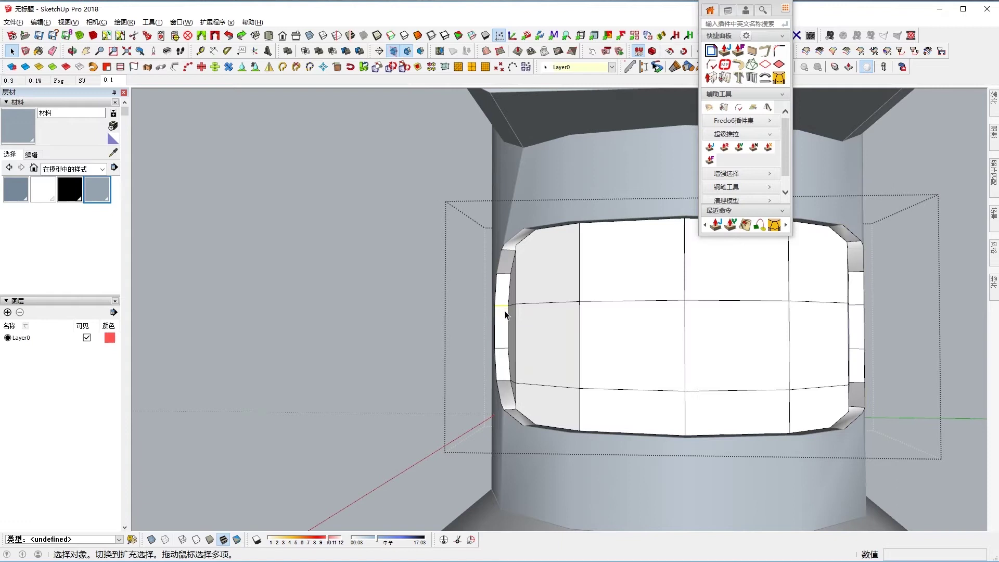
{"action": "scroll", "coordinate": [524, 262], "scroll_direction": "up", "scroll_amount": 2}
{"action": "scroll", "coordinate": [557, 200], "scroll_direction": "down", "scroll_amount": 2}
{"action": "scroll", "coordinate": [717, 270], "scroll_direction": "down", "scroll_amount": 3}
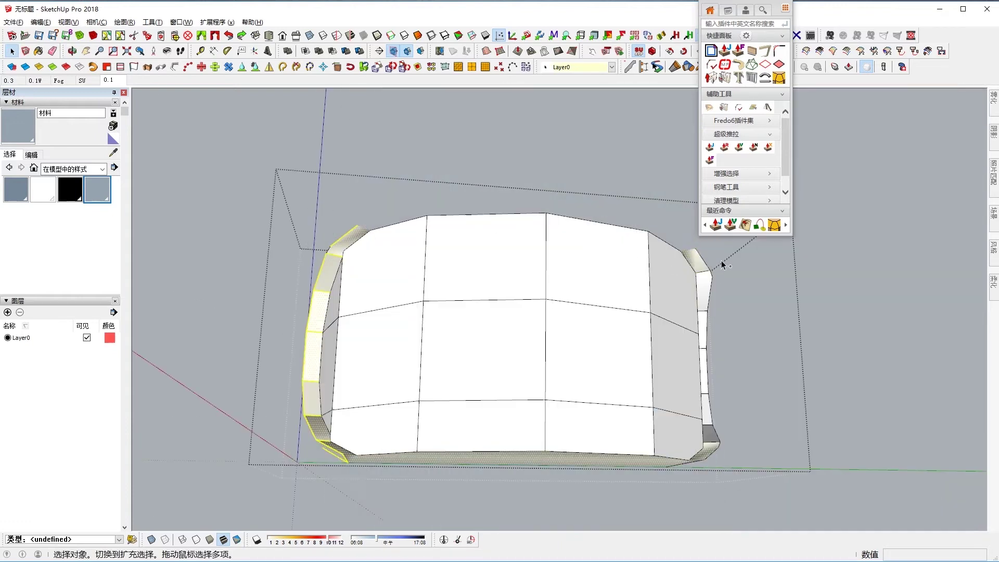
{"action": "middle_click_drag", "start_coordinate": [709, 416], "coordinate": [938, 401]}
{"action": "key", "text": "Escape"}
{"action": "scroll", "coordinate": [501, 198], "scroll_direction": "up", "scroll_amount": 2}
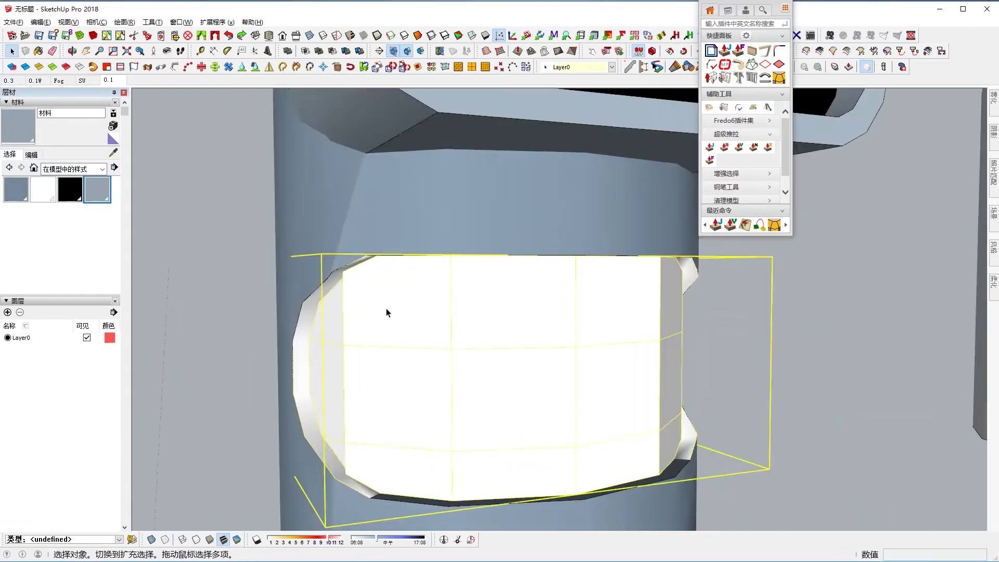
{"action": "scroll", "coordinate": [501, 324], "scroll_direction": "down", "scroll_amount": 3}
{"action": "scroll", "coordinate": [501, 324], "scroll_direction": "down", "scroll_amount": 3}
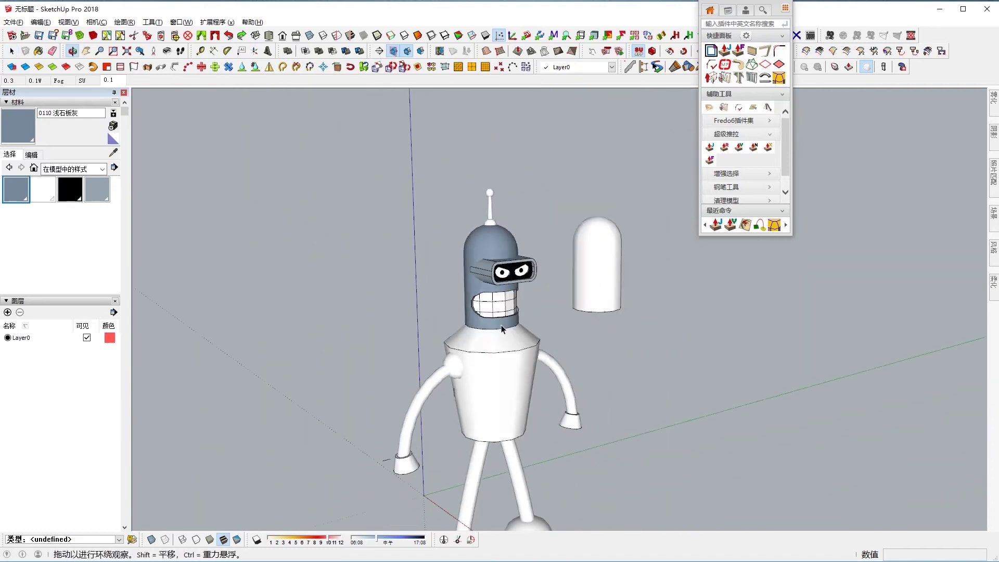
Paint the antenna base with the slate grey sampled from the head
{"action": "scroll", "coordinate": [493, 225], "scroll_direction": "up", "scroll_amount": 4}
{"action": "left_click", "coordinate": [493, 225]}
{"action": "left_click", "coordinate": [497, 159], "text": "alt"}
{"action": "scroll", "coordinate": [497, 158], "scroll_direction": "down", "scroll_amount": 3}
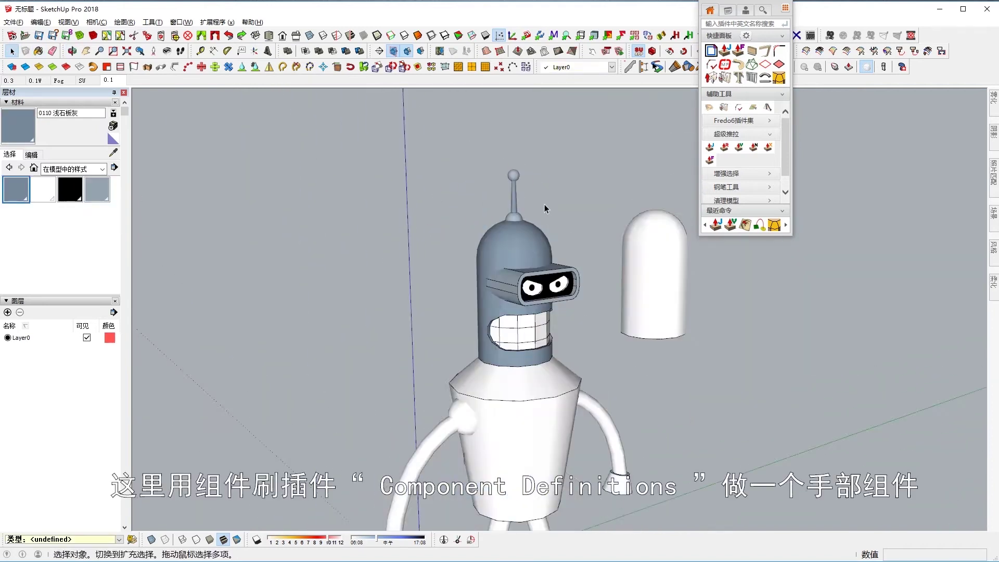
{"action": "scroll", "coordinate": [495, 212], "scroll_direction": "down", "scroll_amount": 2}
{"action": "scroll", "coordinate": [558, 382], "scroll_direction": "up", "scroll_amount": 3}
Select the wrist cuff and make a copy of it from the context menu
{"action": "key", "text": "space"}
{"action": "left_click", "coordinate": [558, 382]}
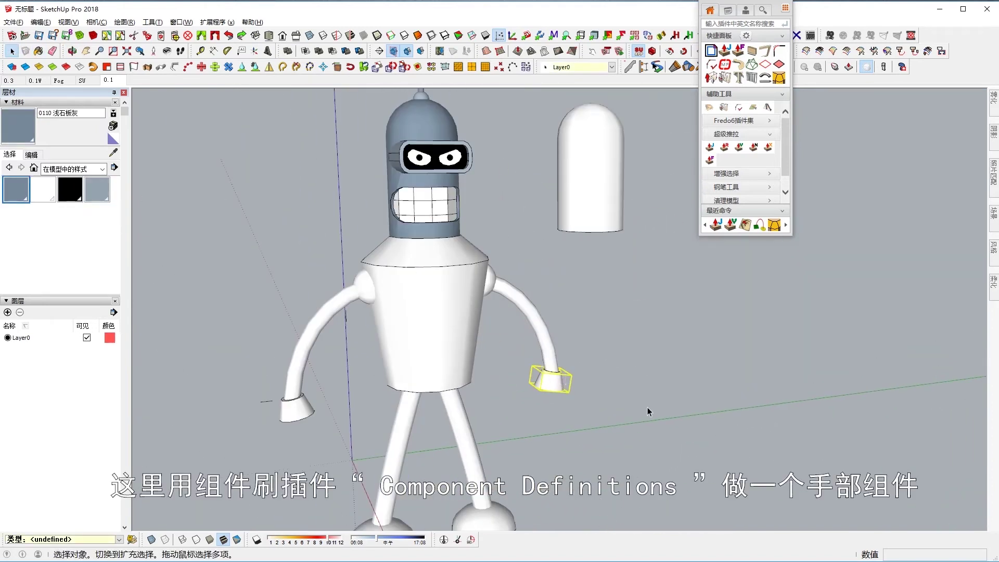
{"action": "right_click", "coordinate": [699, 364]}
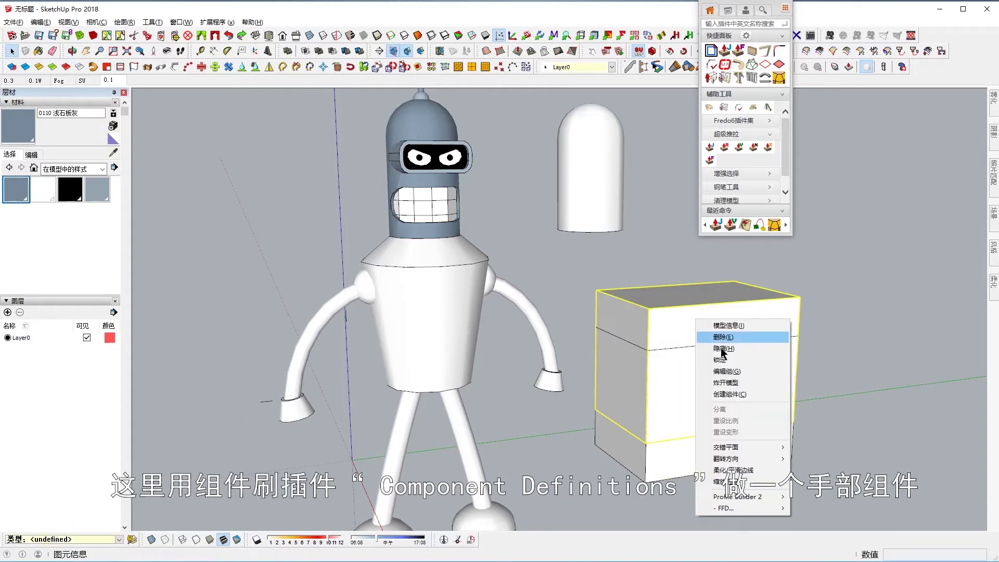
{"action": "key", "text": "Escape"}
{"action": "right_click", "coordinate": [675, 255]}
{"action": "left_click", "coordinate": [744, 494]}
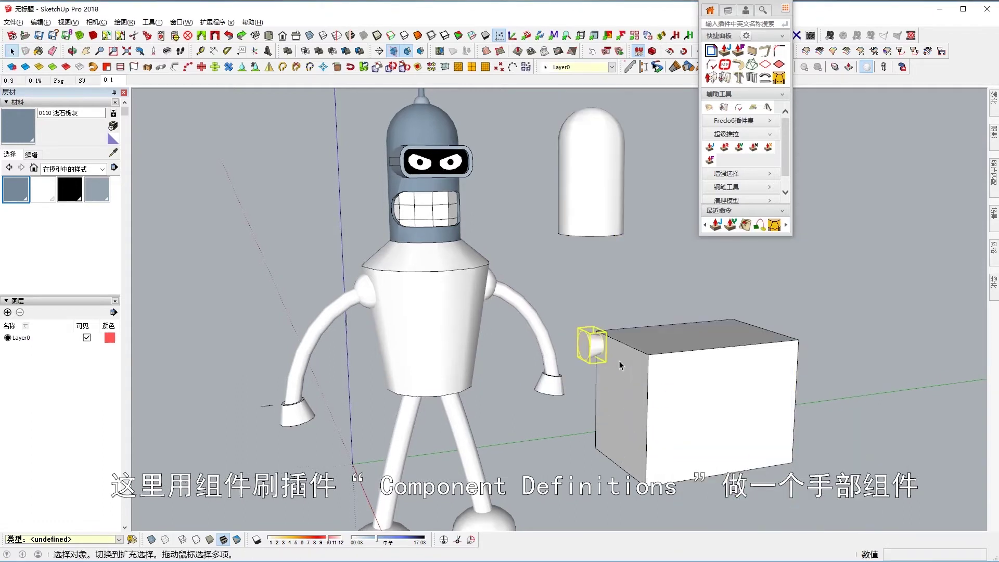
{"action": "scroll", "coordinate": [593, 343], "scroll_direction": "up", "scroll_amount": 3}
{"action": "scroll", "coordinate": [677, 364], "scroll_direction": "up", "scroll_amount": 3}
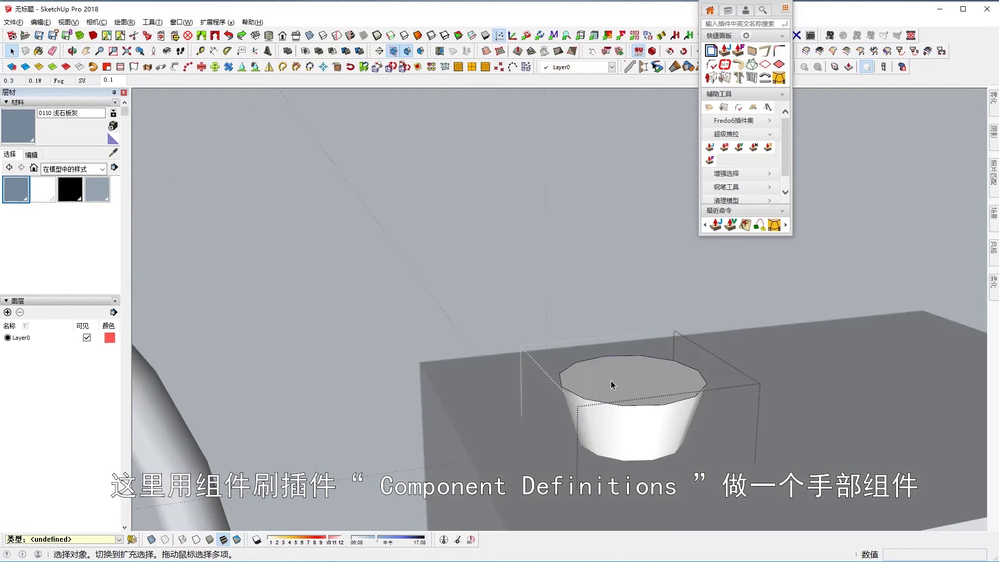
{"action": "scroll", "coordinate": [598, 364], "scroll_direction": "up", "scroll_amount": 3}
Draw a circle on the hand piece and extrude it into a finger cylinder
{"action": "left_click", "coordinate": [577, 350]}
{"action": "scroll", "coordinate": [595, 349], "scroll_direction": "down", "scroll_amount": 5}
{"action": "key", "text": "p"}
{"action": "left_click_drag", "start_coordinate": [548, 333], "coordinate": [557, 319]}
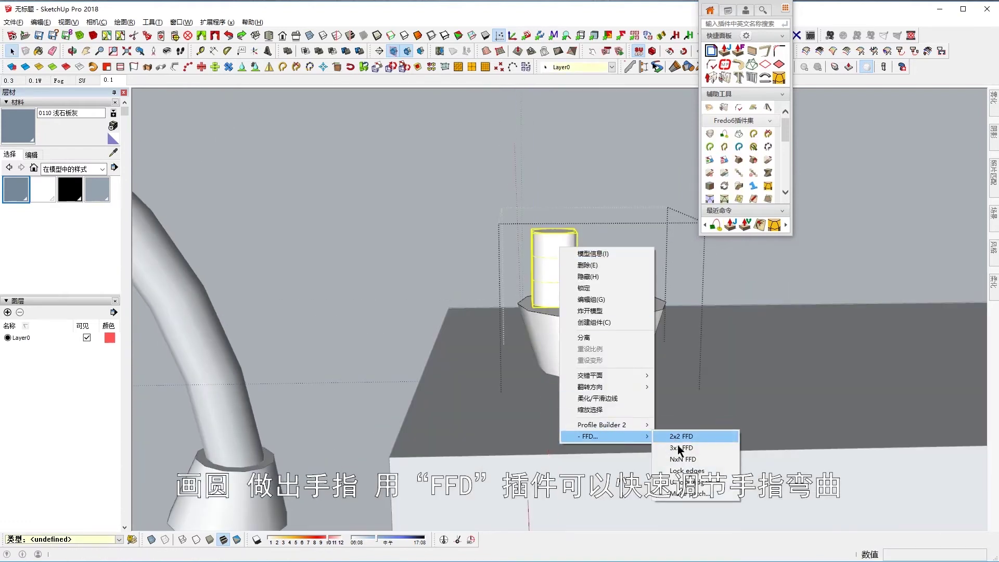
Bend the finger by adding a 3x3 FFD cage and moving its top control points
{"action": "left_click", "coordinate": [679, 448]}
{"action": "scroll", "coordinate": [557, 282], "scroll_direction": "up", "scroll_amount": 2}
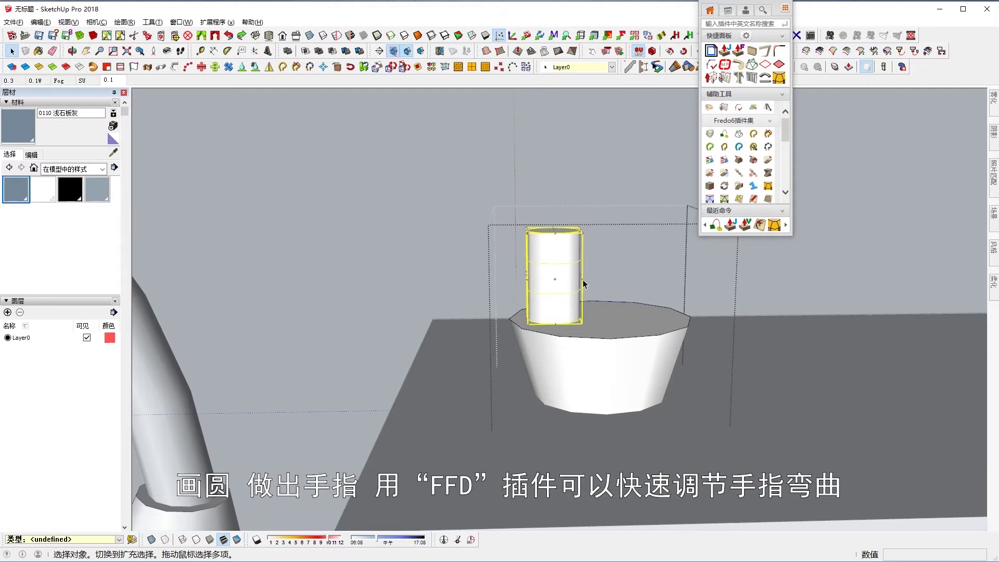
{"action": "middle_click_drag", "start_coordinate": [607, 256], "coordinate": [573, 272]}
{"action": "mouse_move", "coordinate": [536, 214]}
{"action": "left_mouse_down"}
{"action": "mouse_move", "coordinate": [518, 246]}
{"action": "mouse_move", "coordinate": [532, 250]}
{"action": "left_mouse_up"}
{"action": "scroll", "coordinate": [531, 243], "scroll_direction": "up", "scroll_amount": 2}
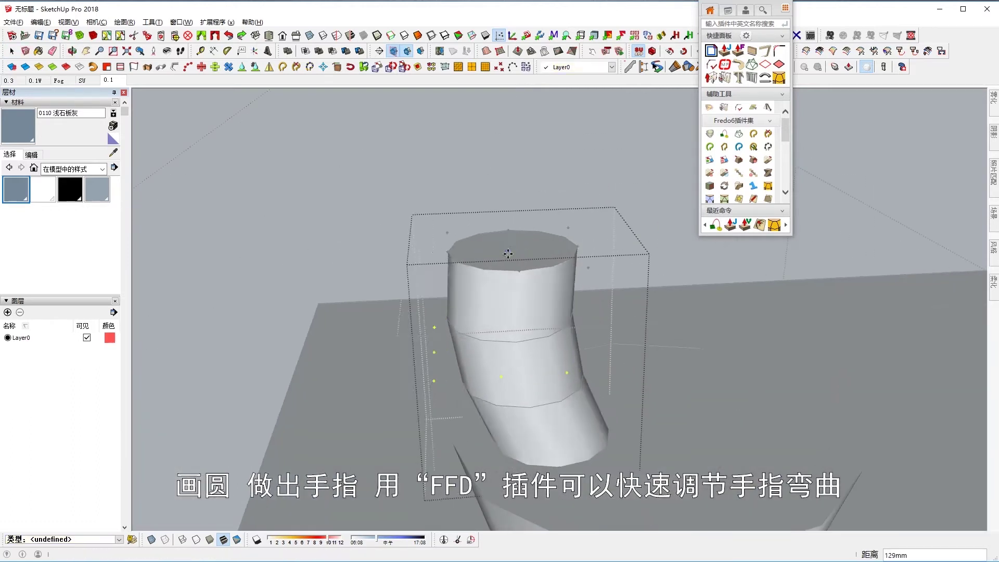
{"action": "scroll", "coordinate": [507, 250], "scroll_direction": "down", "scroll_amount": 3}
{"action": "scroll", "coordinate": [527, 242], "scroll_direction": "up", "scroll_amount": 1}
{"action": "scroll", "coordinate": [570, 234], "scroll_direction": "down", "scroll_amount": 3}
{"action": "key", "text": "space"}
Rotate copies of the bent finger around the palm
{"action": "scroll", "coordinate": [500, 255], "scroll_direction": "up", "scroll_amount": 3}
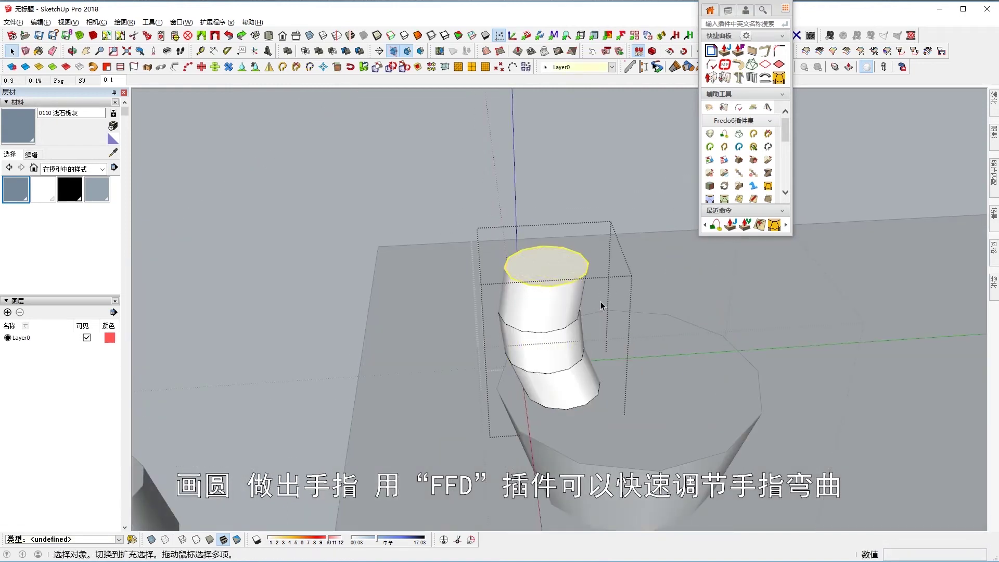
{"action": "scroll", "coordinate": [639, 270], "scroll_direction": "down", "scroll_amount": 3}
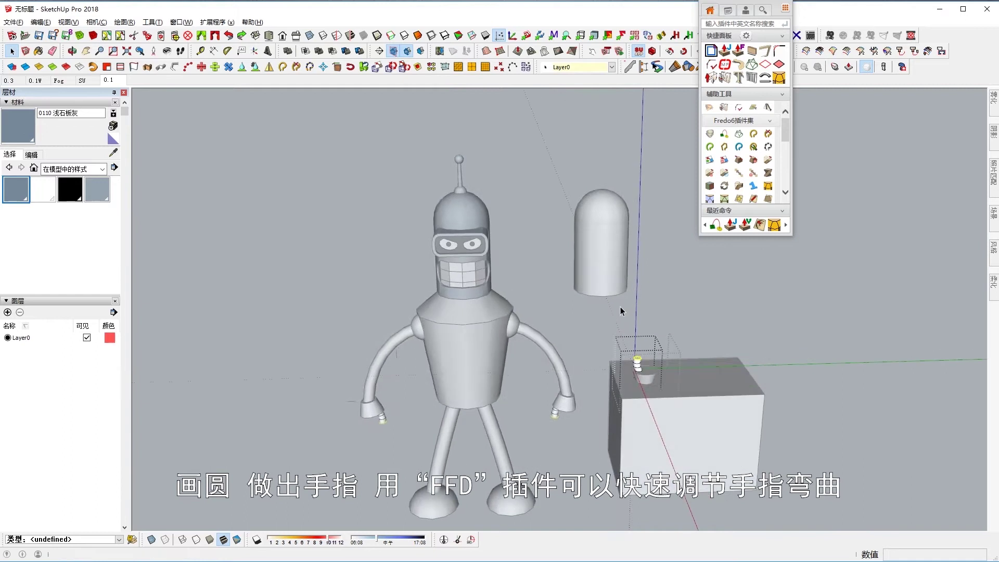
{"action": "scroll", "coordinate": [667, 385], "scroll_direction": "up", "scroll_amount": 4}
{"action": "key", "text": "l"}
{"action": "left_click", "coordinate": [668, 385]}
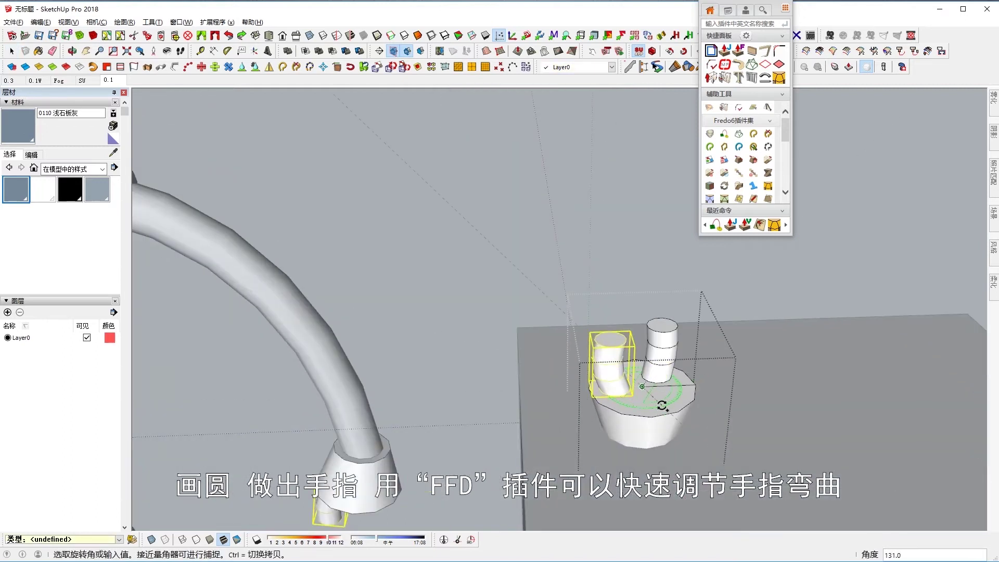
{"action": "scroll", "coordinate": [654, 412], "scroll_direction": "down", "scroll_amount": 5}
{"action": "middle_click_drag", "start_coordinate": [647, 267], "coordinate": [748, 402]}
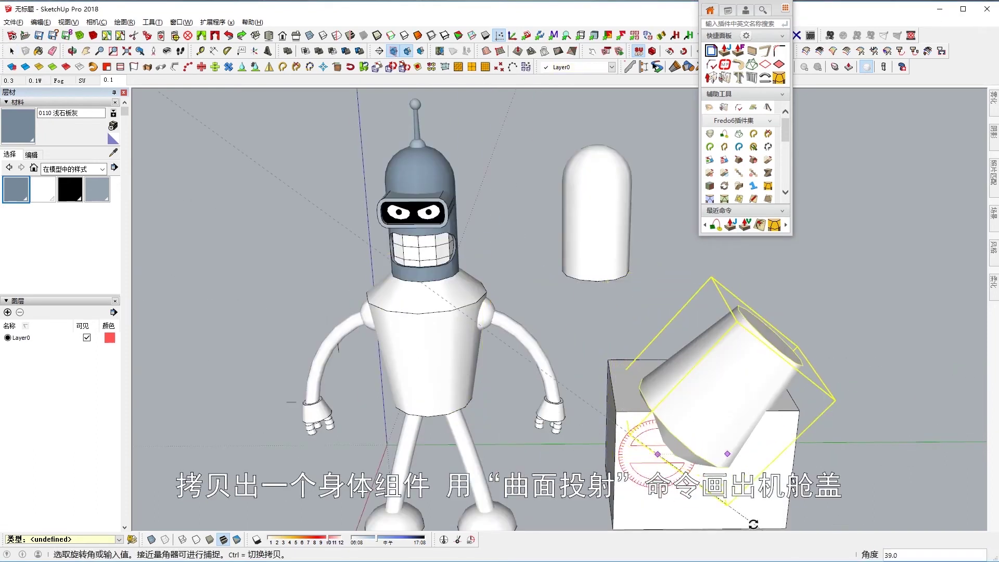
Place the copied body on the box and cancel the curved-cover extrusion
{"action": "left_click_drag", "start_coordinate": [703, 456], "coordinate": [671, 394]}
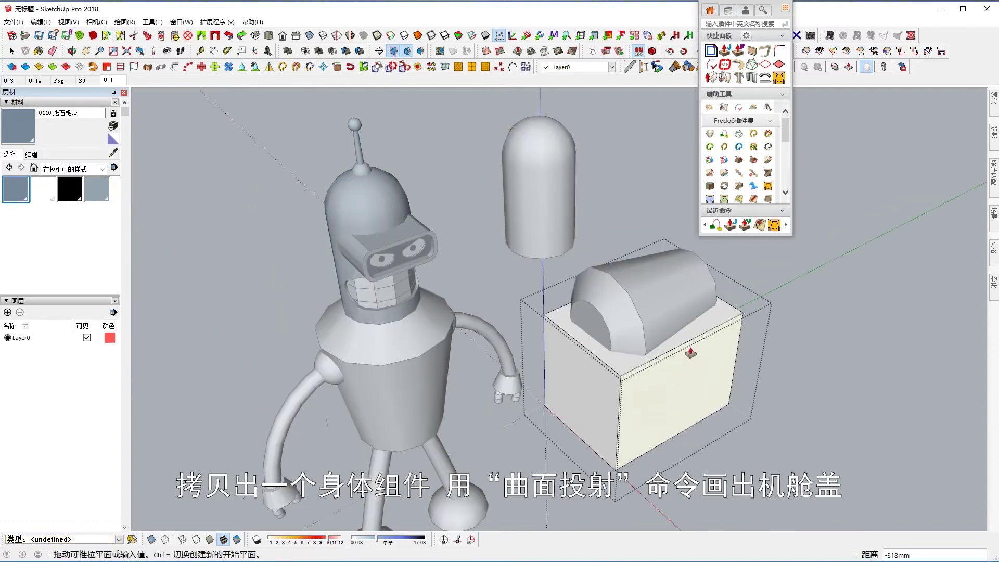
{"action": "mouse_move", "coordinate": [691, 353]}
{"action": "middle_mouse_down"}
{"action": "mouse_move", "coordinate": [535, 231]}
{"action": "mouse_move", "coordinate": [409, 398]}
{"action": "mouse_move", "coordinate": [457, 340]}
{"action": "middle_mouse_up"}
{"action": "key", "text": "Escape"}
{"action": "mouse_move", "coordinate": [732, 350]}
{"action": "middle_mouse_down"}
{"action": "mouse_move", "coordinate": [575, 348]}
{"action": "mouse_move", "coordinate": [475, 383]}
{"action": "mouse_move", "coordinate": [468, 446]}
{"action": "mouse_move", "coordinate": [450, 365]}
{"action": "mouse_move", "coordinate": [448, 420]}
{"action": "middle_mouse_up"}
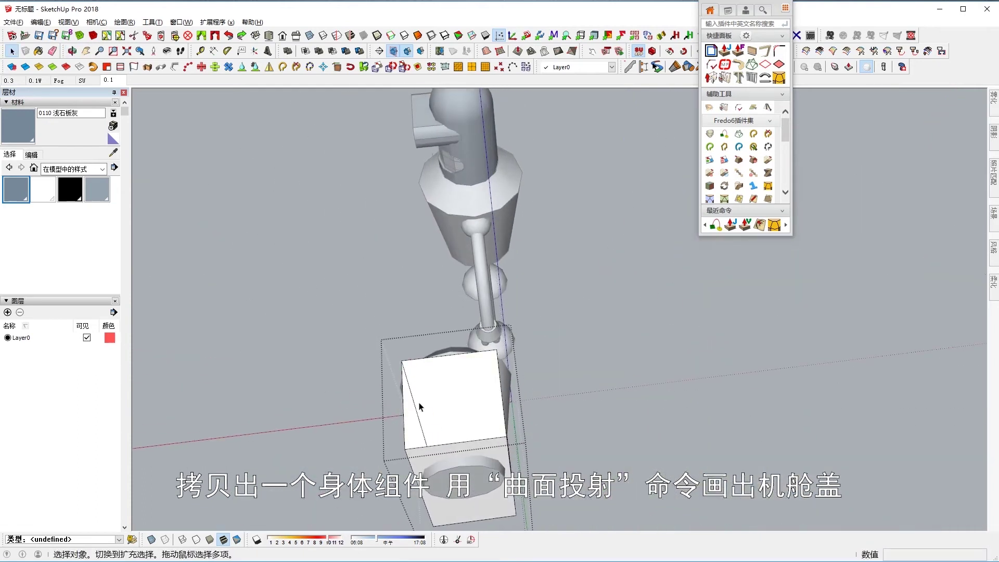
Round the top-left corner of the box face for the door-panel outline
{"action": "key", "text": "l"}
{"action": "scroll", "coordinate": [411, 347], "scroll_direction": "up", "scroll_amount": 2}
{"action": "scroll", "coordinate": [416, 346], "scroll_direction": "up", "scroll_amount": 2}
{"action": "left_click", "coordinate": [393, 375]}
{"action": "scroll", "coordinate": [411, 406], "scroll_direction": "down", "scroll_amount": 2}
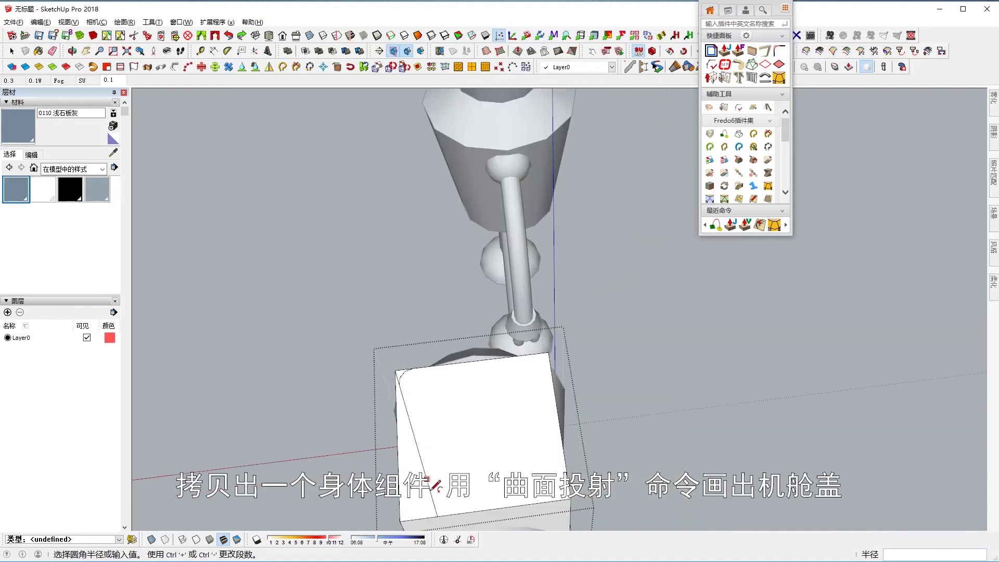
{"action": "scroll", "coordinate": [411, 338], "scroll_direction": "down", "scroll_amount": 3}
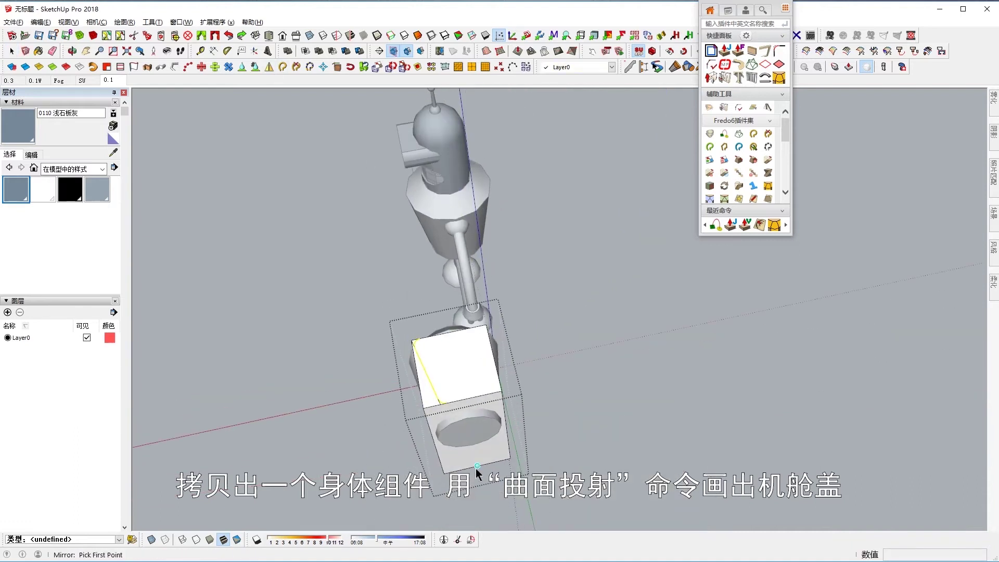
{"action": "middle_click_drag", "start_coordinate": [489, 460], "coordinate": [482, 381]}
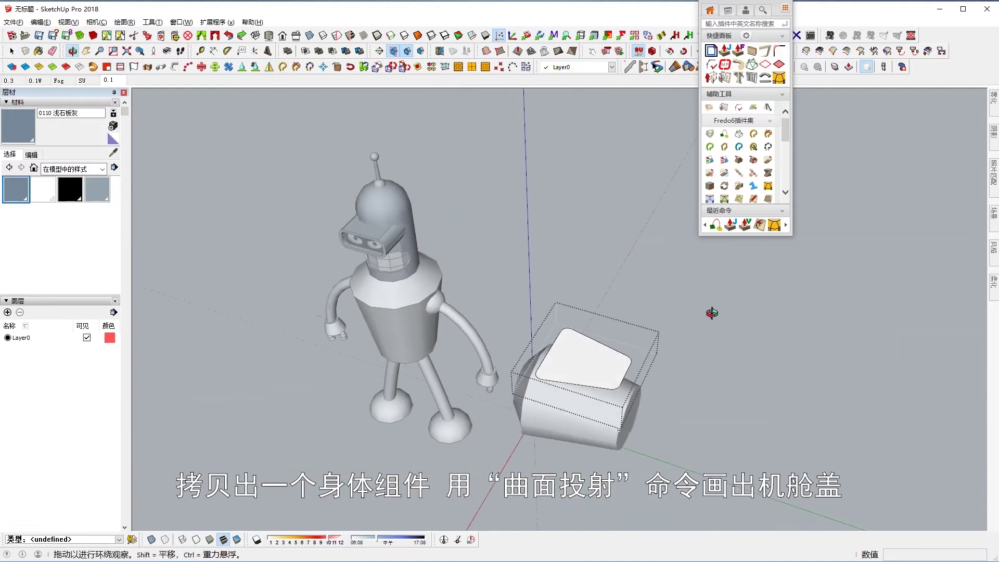
{"action": "scroll", "coordinate": [489, 358], "scroll_direction": "up", "scroll_amount": 3}
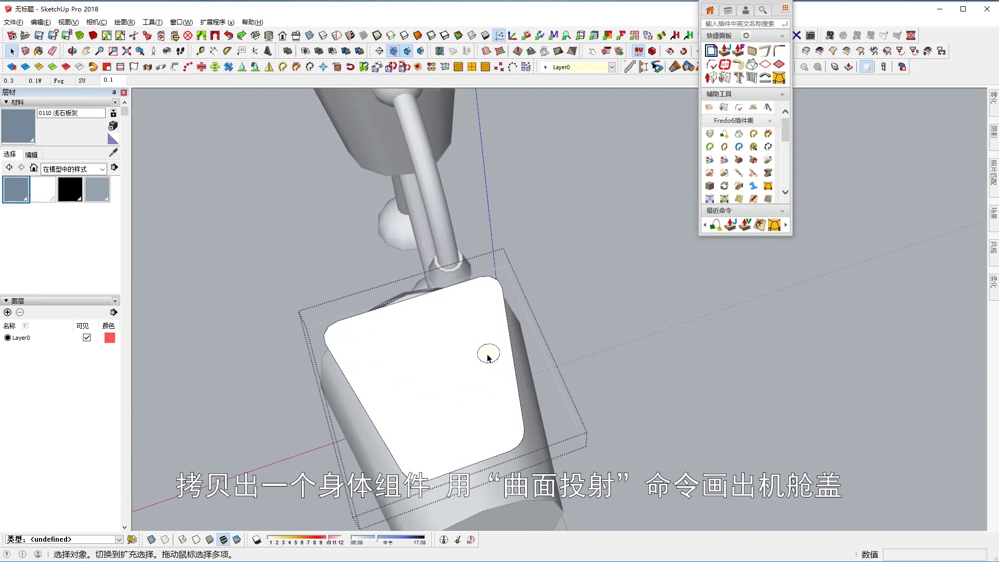
Draw a line from the panel edge and select the body copy on the box
{"action": "key", "text": "l"}
{"action": "scroll", "coordinate": [488, 358], "scroll_direction": "down", "scroll_amount": 5}
{"action": "left_click", "coordinate": [564, 334]}
{"action": "key", "text": "space"}
{"action": "left_click", "coordinate": [550, 382]}
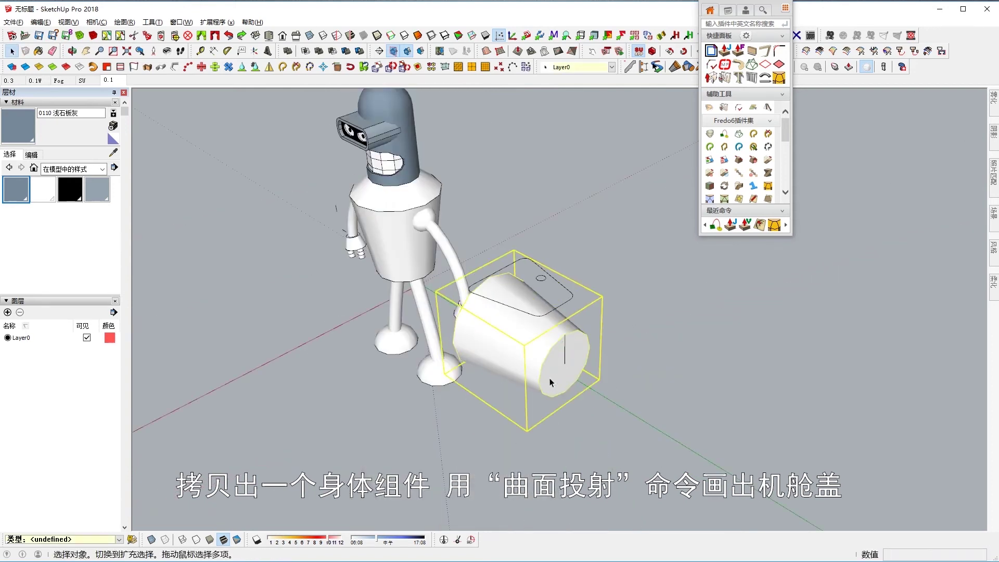
{"action": "key", "text": "space"}
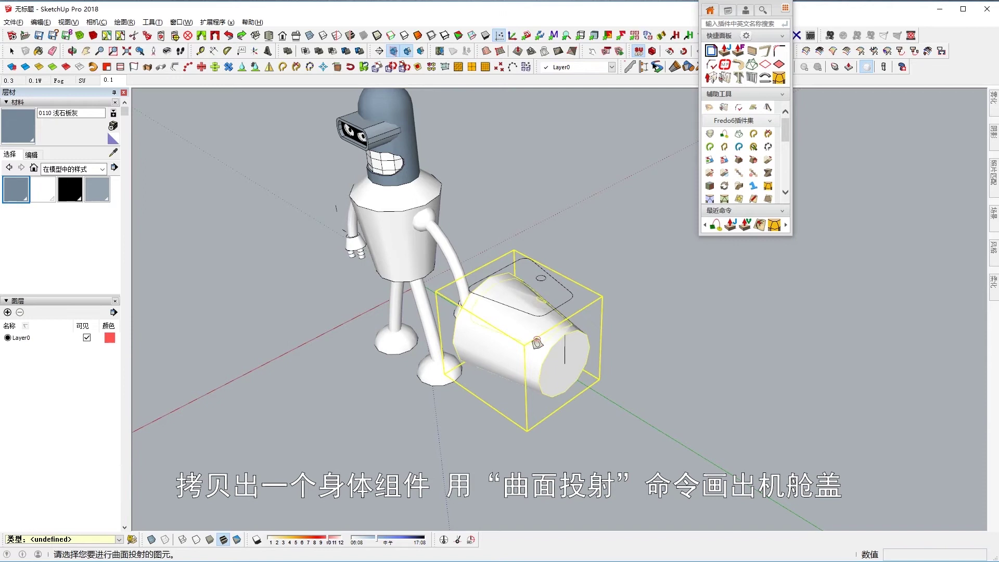
{"action": "mouse_move", "coordinate": [537, 342]}
{"action": "middle_mouse_down"}
{"action": "mouse_move", "coordinate": [398, 273]}
{"action": "mouse_move", "coordinate": [631, 310]}
{"action": "middle_mouse_up"}
Project the rounded panel outline onto Bender's body with 曲面投射
{"action": "left_click", "coordinate": [398, 273]}
{"action": "right_click", "coordinate": [423, 280]}
{"action": "left_click", "coordinate": [569, 508]}
{"action": "mouse_move", "coordinate": [569, 508]}
{"action": "middle_mouse_down"}
{"action": "mouse_move", "coordinate": [412, 442]}
{"action": "mouse_move", "coordinate": [635, 270]}
{"action": "middle_mouse_up"}
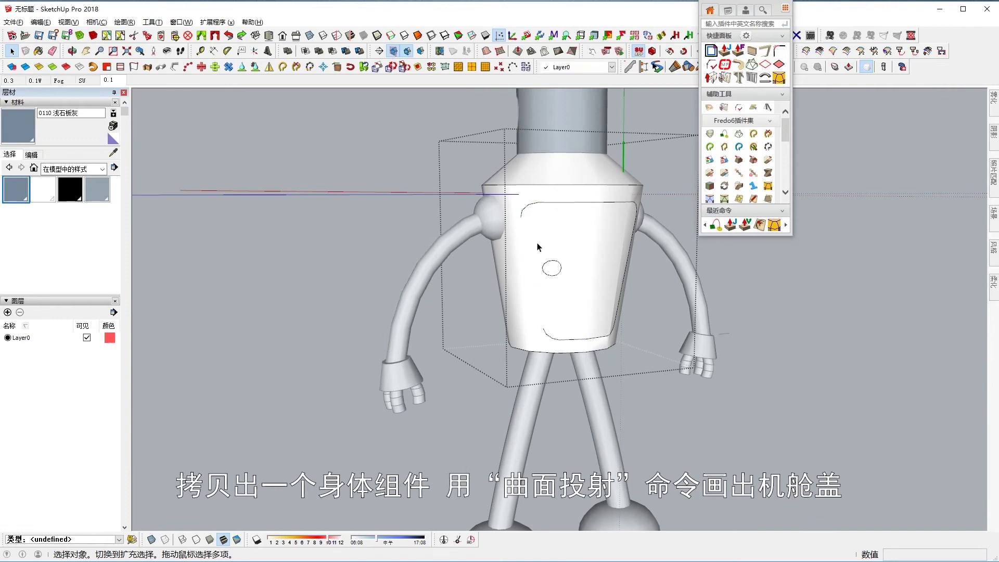
Turn the view to face the body panel and delete the badly drawn circle
{"action": "left_click", "coordinate": [561, 224]}
{"action": "middle_click_drag", "start_coordinate": [560, 224], "coordinate": [852, 217]}
{"action": "middle_click_drag", "start_coordinate": [605, 342], "coordinate": [683, 309]}
{"action": "scroll", "coordinate": [591, 330], "scroll_direction": "up", "scroll_amount": 5}
{"action": "scroll", "coordinate": [584, 323], "scroll_direction": "down", "scroll_amount": 1}
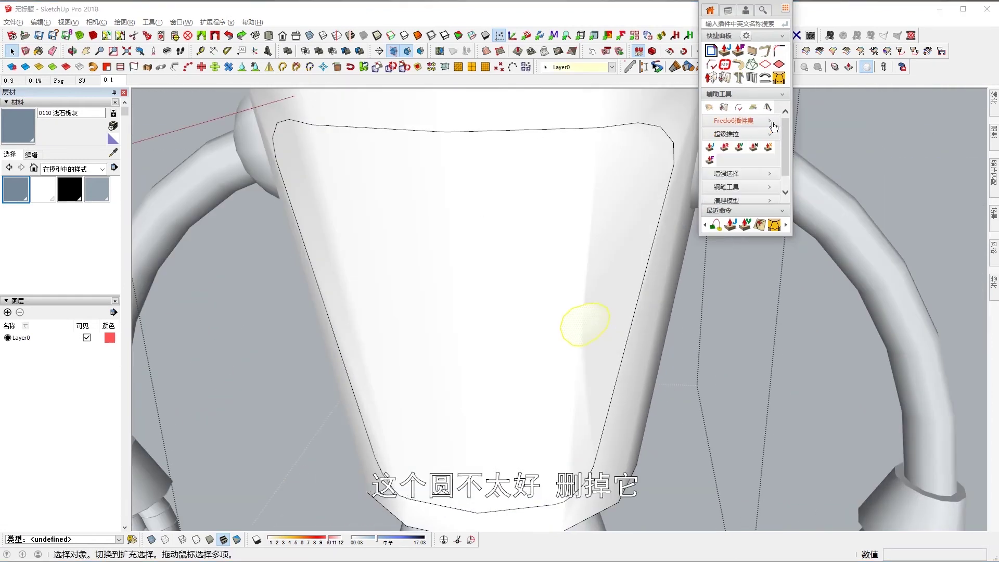
{"action": "left_click_drag", "start_coordinate": [785, 149], "coordinate": [784, 152]}
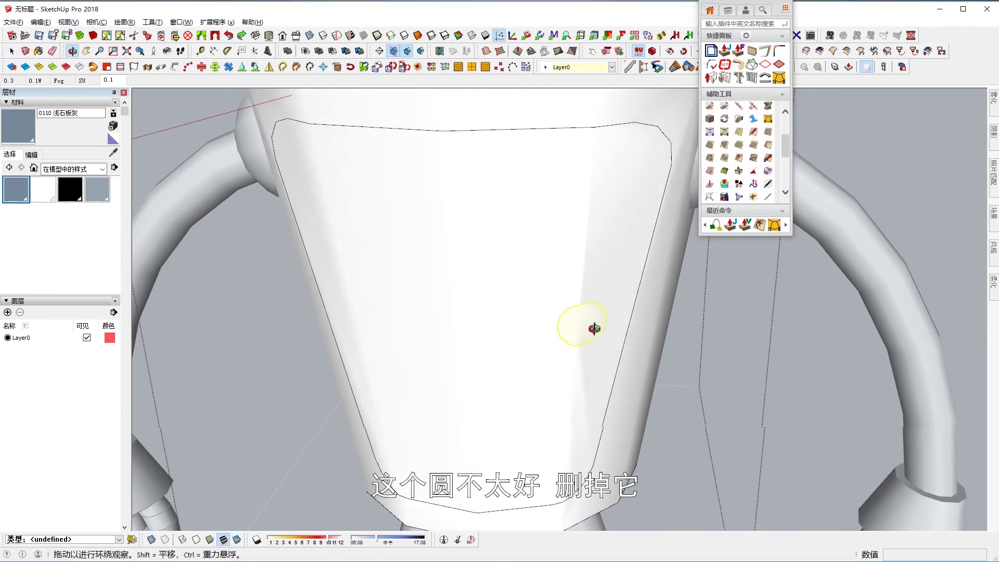
{"action": "scroll", "coordinate": [603, 336], "scroll_direction": "down", "scroll_amount": 5}
{"action": "key", "text": "c"}
{"action": "scroll", "coordinate": [679, 305], "scroll_direction": "up", "scroll_amount": 4}
Redraw the circle on the curved body surface with Fredo6 Tools On Surface
{"action": "left_click", "coordinate": [678, 304]}
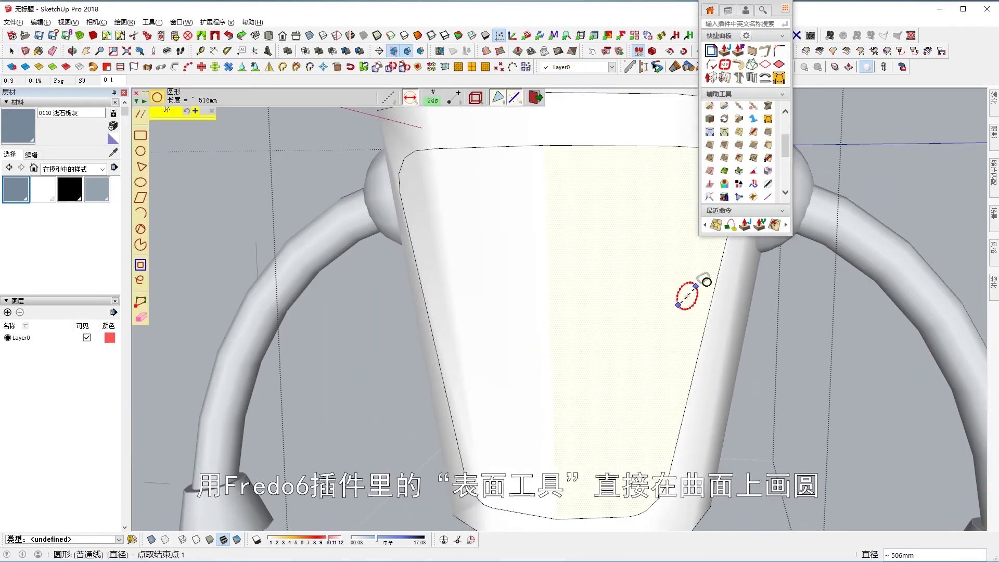
{"action": "scroll", "coordinate": [712, 300], "scroll_direction": "down", "scroll_amount": 5}
{"action": "mouse_move", "coordinate": [613, 357]}
{"action": "middle_mouse_down"}
{"action": "mouse_move", "coordinate": [452, 357]}
{"action": "mouse_move", "coordinate": [757, 357]}
{"action": "middle_mouse_up"}
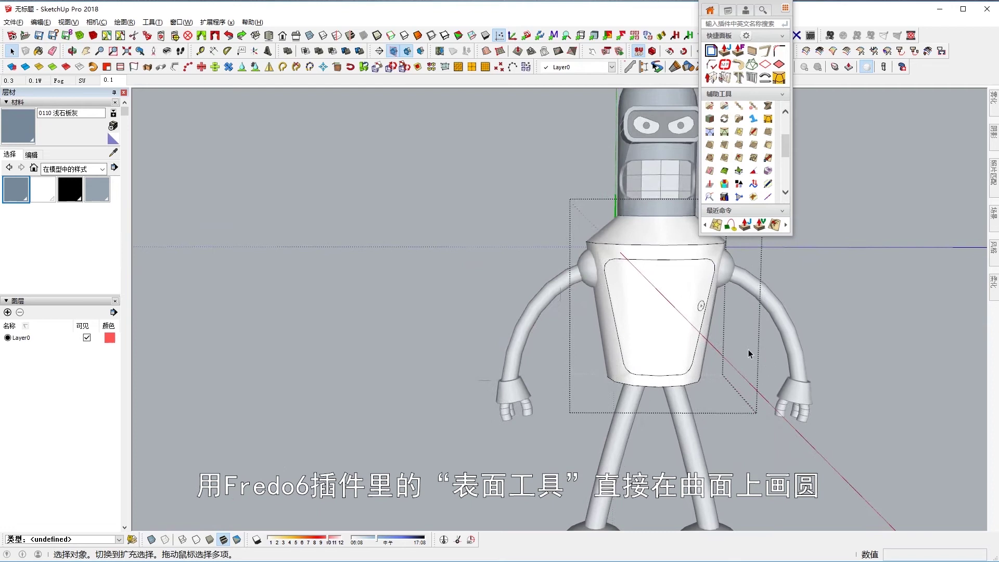
{"action": "key", "text": "space"}
{"action": "scroll", "coordinate": [717, 386], "scroll_direction": "up", "scroll_amount": 3}
{"action": "scroll", "coordinate": [718, 386], "scroll_direction": "up", "scroll_amount": 3}
Paint the body and shoulder joint with the blue-grey material
{"action": "key", "text": "b"}
{"action": "left_click", "coordinate": [593, 234], "text": "alt"}
{"action": "left_click", "coordinate": [564, 364]}
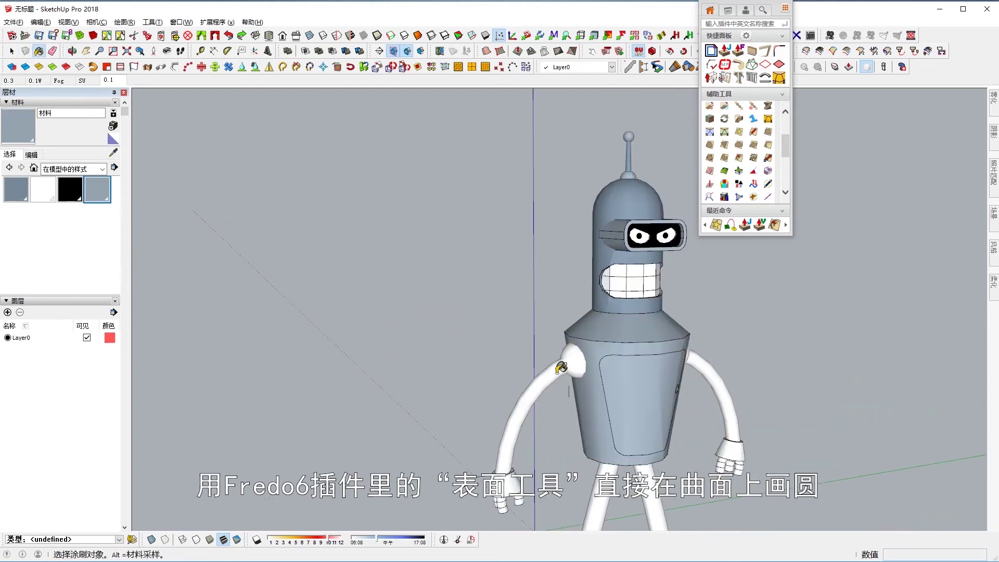
{"action": "left_click", "coordinate": [559, 333]}
{"action": "scroll", "coordinate": [591, 459], "scroll_direction": "down", "scroll_amount": 2}
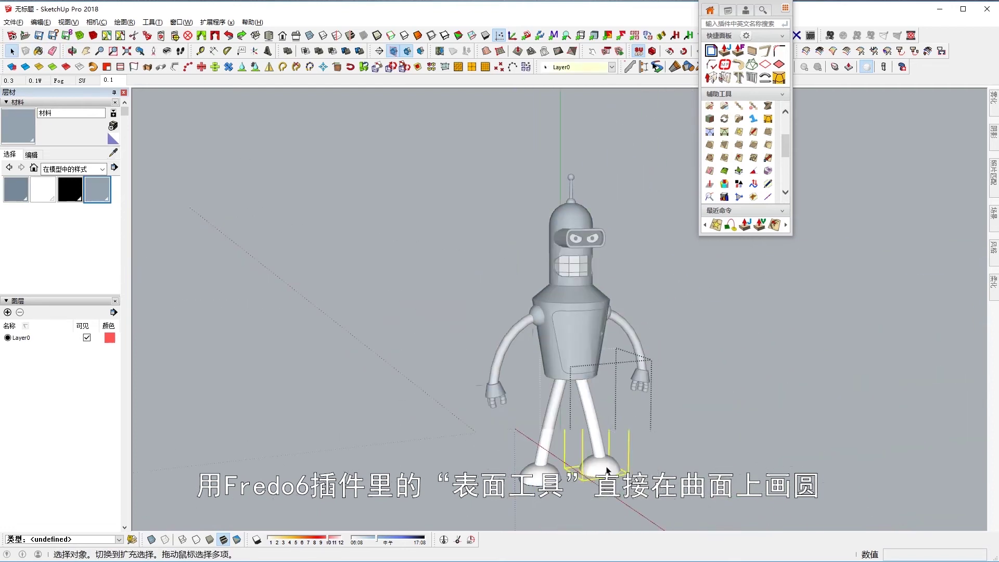
Select the foot and legs and paint the arms and legs 0110 浅石板灰
{"action": "right_click", "coordinate": [553, 442]}
{"action": "left_click", "coordinate": [598, 489]}
{"action": "key", "text": "Return"}
{"action": "right_click", "coordinate": [598, 437]}
{"action": "left_click", "coordinate": [635, 516]}
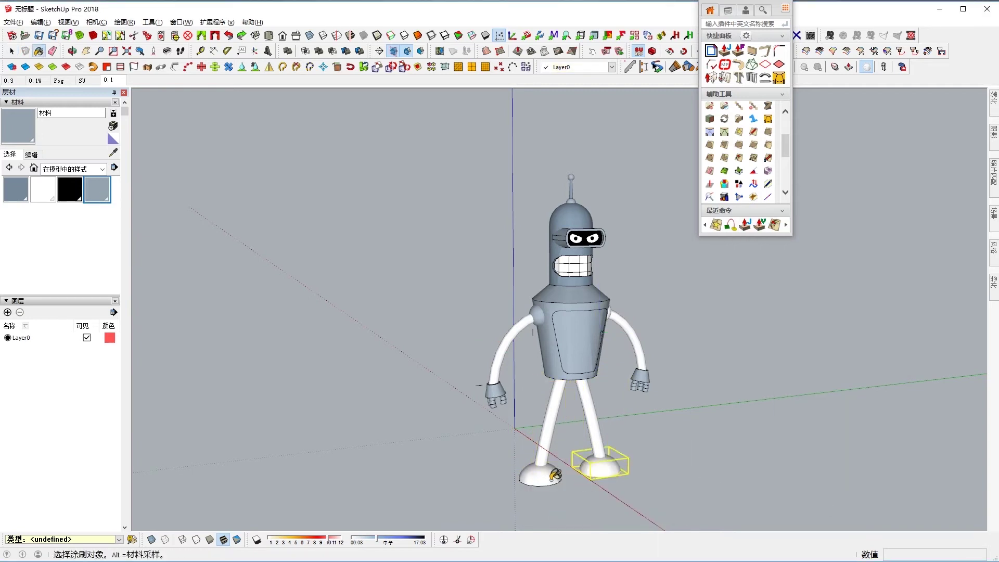
{"action": "left_click", "coordinate": [22, 194]}
{"action": "left_click", "coordinate": [590, 401]}
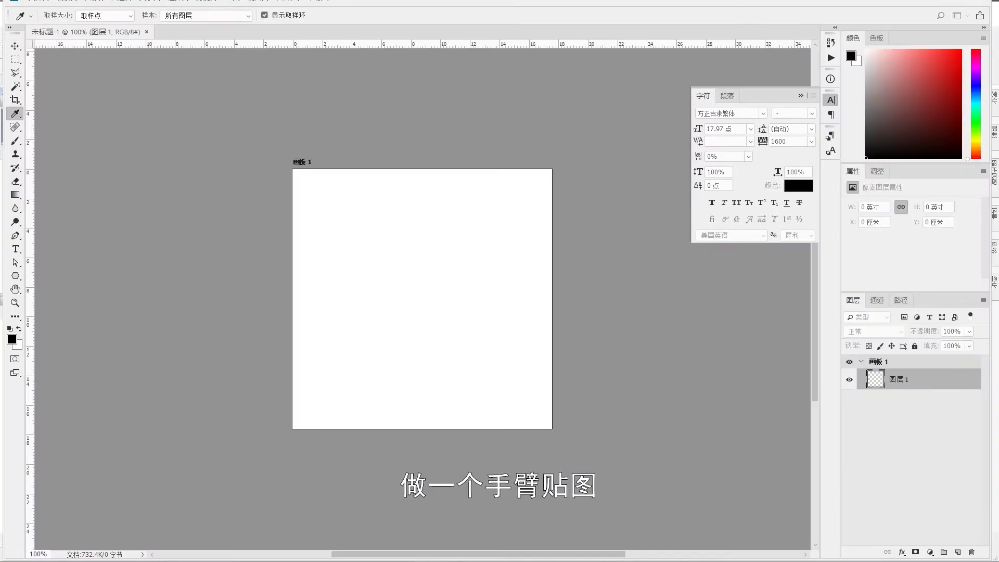
Fill the canvas blue-grey with a black top strip, adjusting both with Hue/Saturation
{"action": "key", "text": "alt+Delete"}
{"action": "key", "text": "ctrl+u"}
{"action": "key", "text": "Return"}
{"action": "key", "text": "m"}
{"action": "left_click_drag", "start_coordinate": [292, 169], "coordinate": [602, 191]}
{"action": "key", "text": "alt+Delete"}
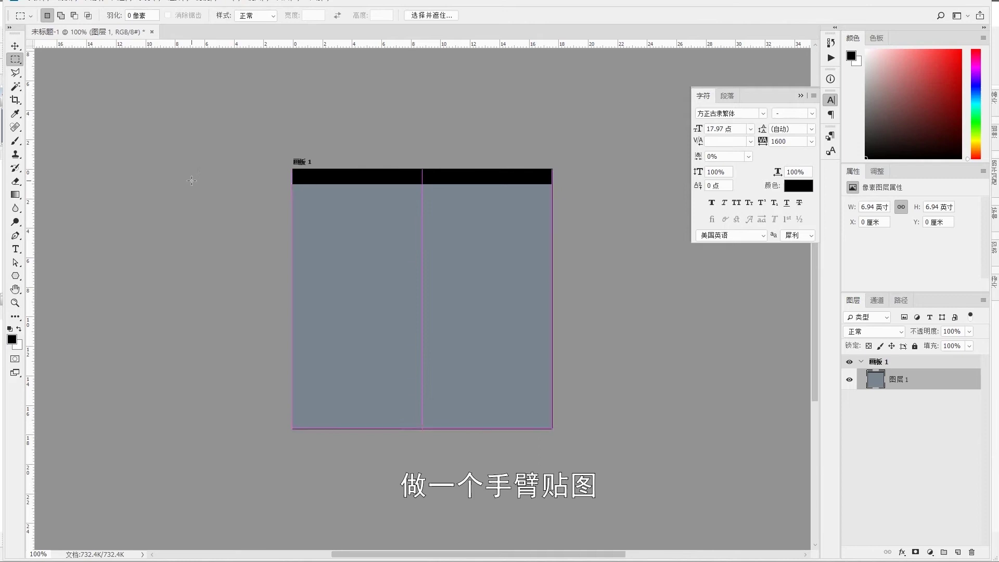
{"action": "key", "text": "ctrl+u"}
{"action": "key", "text": "Return"}
Save the texture as a JPEG named M
{"action": "key", "text": "ctrl+shift+s"}
{"action": "type", "text": "M"}
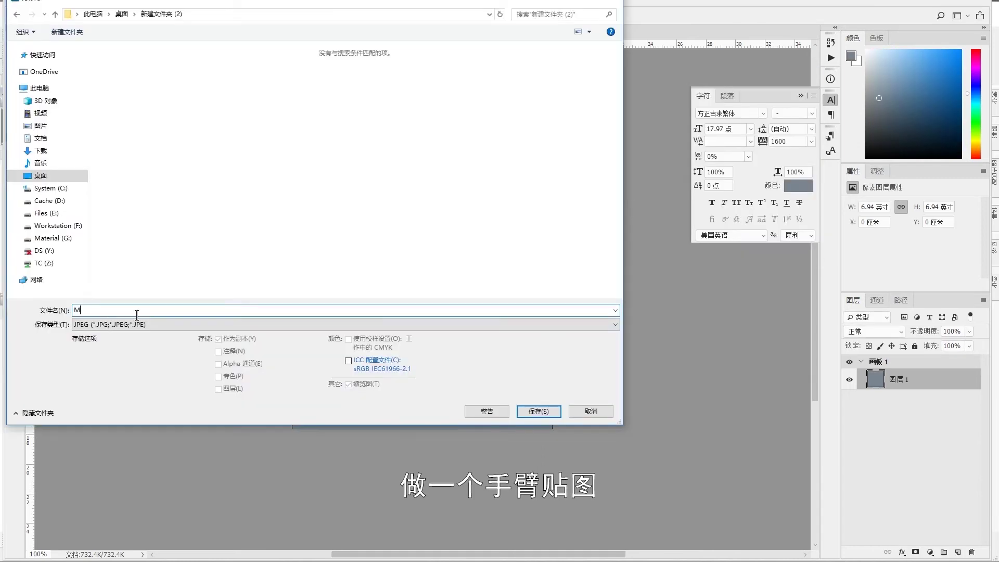
{"action": "left_click", "coordinate": [538, 411]}
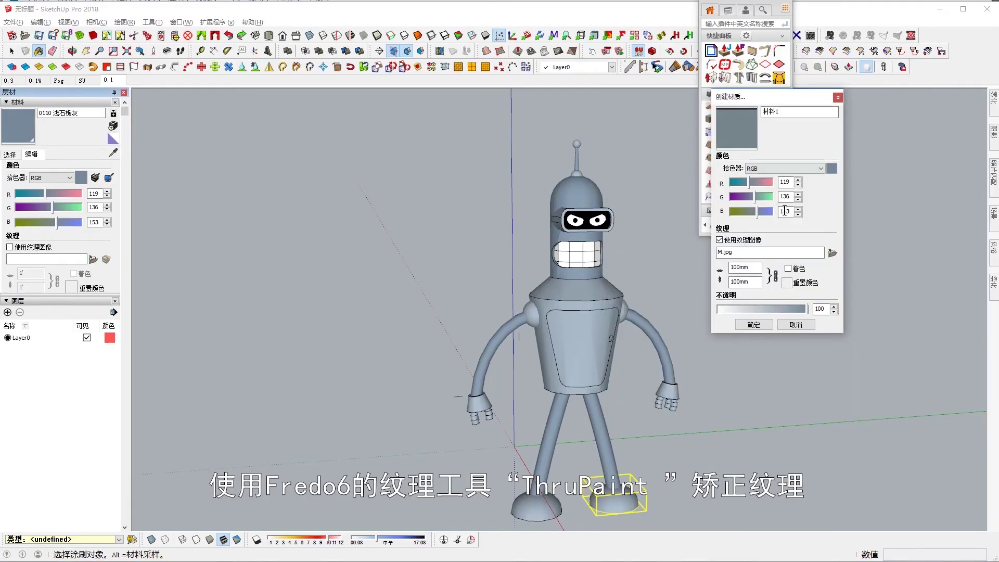
Confirm the size of the new M.jpg textured material
{"action": "type", "text": "0"}
{"action": "key", "text": "Return"}
{"action": "scroll", "coordinate": [536, 360], "scroll_direction": "up", "scroll_amount": 5}
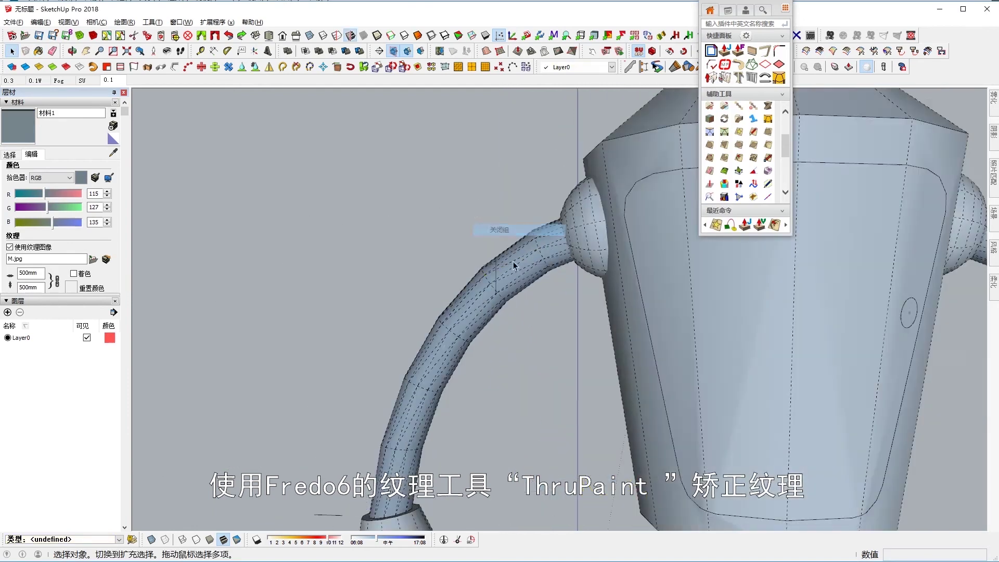
{"action": "scroll", "coordinate": [513, 261], "scroll_direction": "up", "scroll_amount": 3}
{"action": "scroll", "coordinate": [575, 217], "scroll_direction": "down", "scroll_amount": 5}
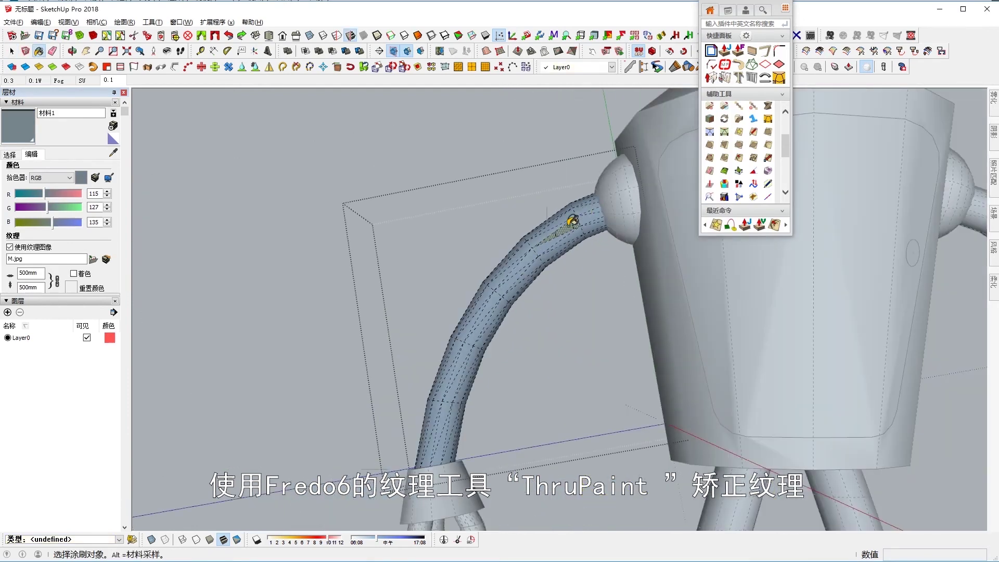
{"action": "scroll", "coordinate": [548, 196], "scroll_direction": "up", "scroll_amount": 5}
{"action": "scroll", "coordinate": [470, 203], "scroll_direction": "up", "scroll_amount": 2}
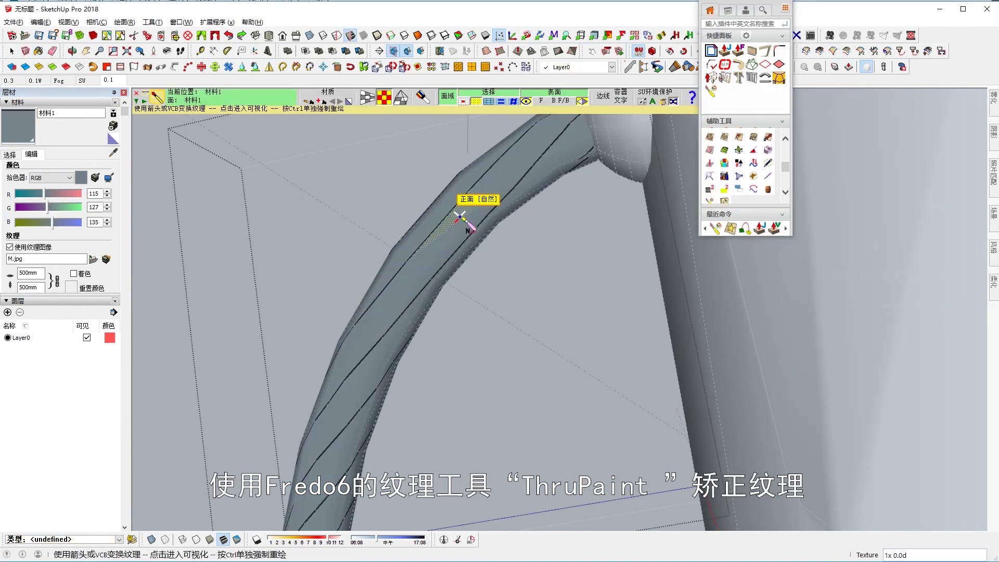
Rotate the arm texture stripes 90° and enlarge them with ThruPaint
{"action": "left_click", "coordinate": [468, 189]}
{"action": "left_click_drag", "start_coordinate": [526, 252], "coordinate": [511, 156]}
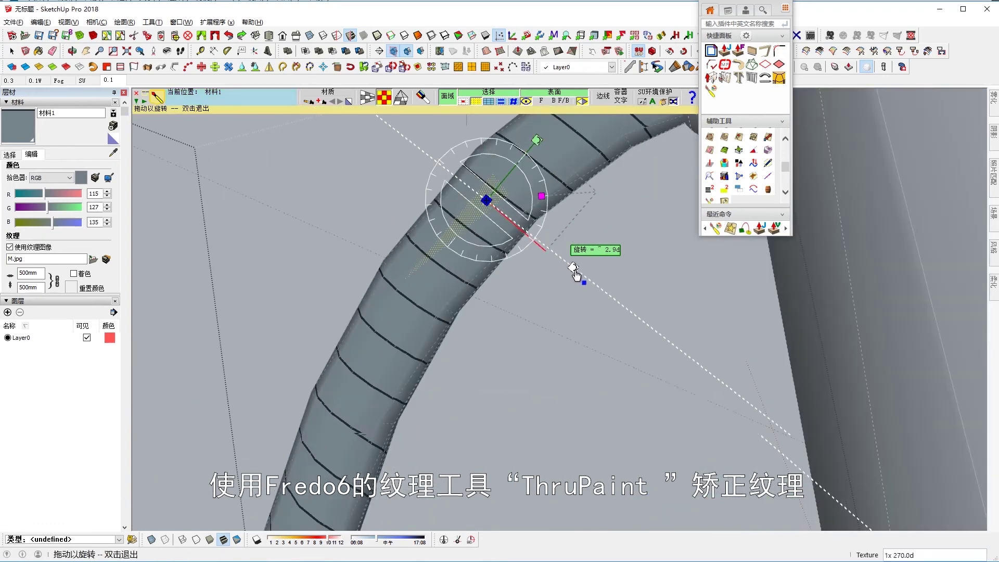
{"action": "mouse_move", "coordinate": [495, 214]}
{"action": "left_mouse_down"}
{"action": "mouse_move", "coordinate": [502, 205]}
{"action": "mouse_move", "coordinate": [475, 323]}
{"action": "mouse_move", "coordinate": [475, 313]}
{"action": "left_mouse_up"}
{"action": "scroll", "coordinate": [475, 324], "scroll_direction": "down", "scroll_amount": 3}
{"action": "scroll", "coordinate": [541, 163], "scroll_direction": "up", "scroll_amount": 3}
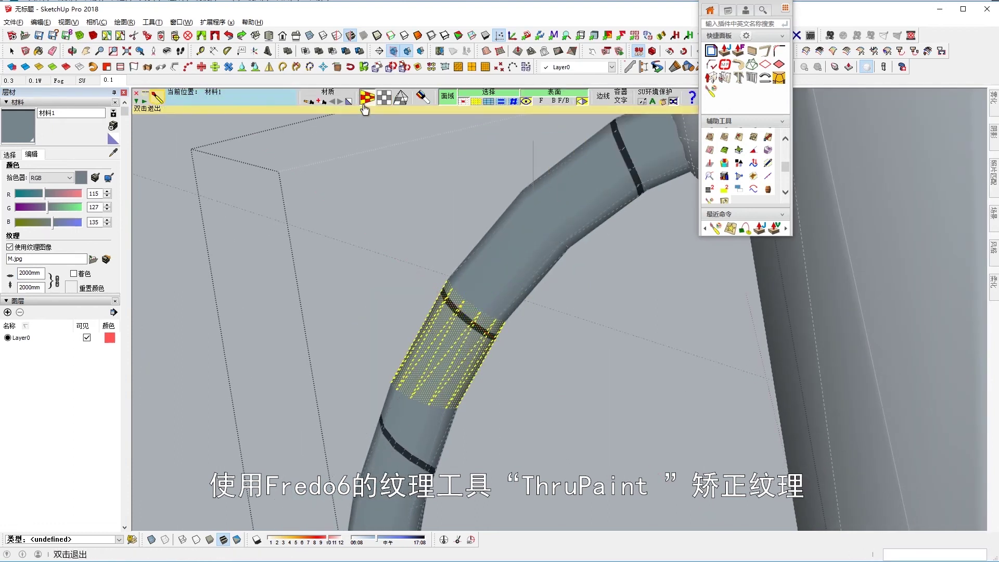
{"action": "key", "text": "space"}
Align the banded texture along the lower arm segment
{"action": "middle_click_drag", "start_coordinate": [472, 319], "coordinate": [523, 305]}
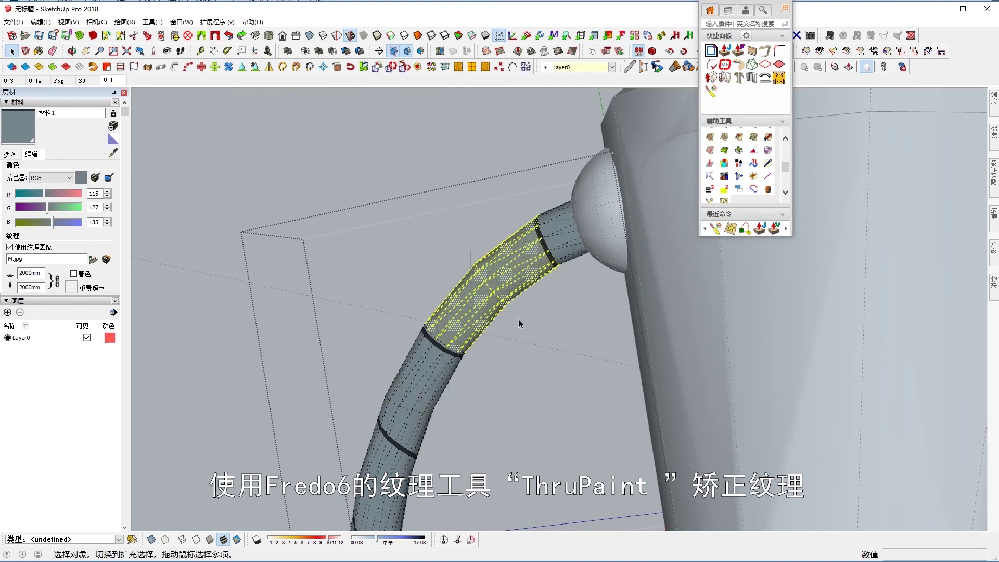
{"action": "middle_click_drag", "start_coordinate": [491, 364], "coordinate": [452, 120]}
{"action": "mouse_move", "coordinate": [416, 364]}
{"action": "middle_mouse_down"}
{"action": "mouse_move", "coordinate": [477, 299]}
{"action": "mouse_move", "coordinate": [507, 310]}
{"action": "middle_mouse_up"}
{"action": "key", "text": "b"}
{"action": "middle_click_drag", "start_coordinate": [411, 265], "coordinate": [545, 193]}
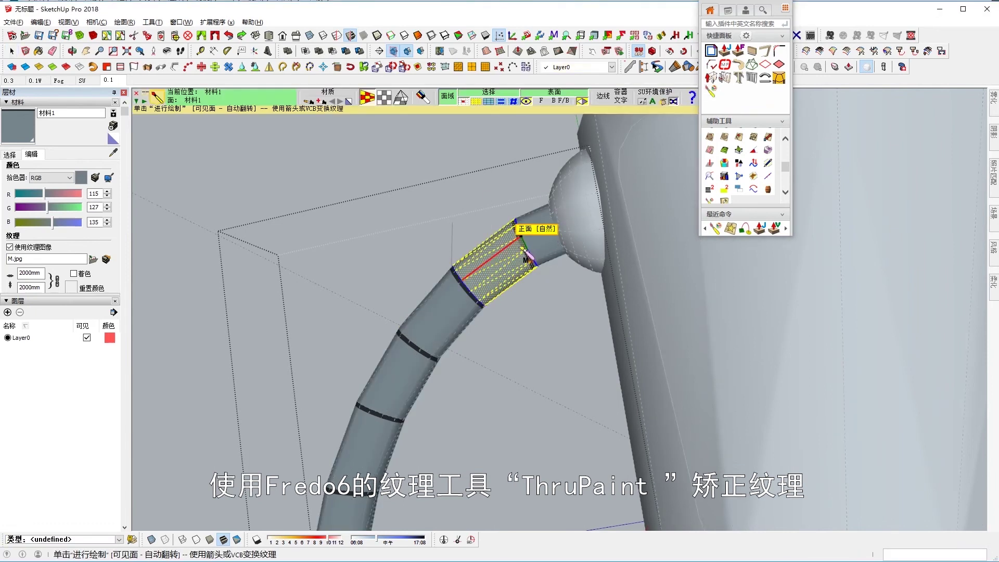
{"action": "scroll", "coordinate": [523, 253], "scroll_direction": "down", "scroll_amount": 5}
{"action": "key", "text": "space"}
{"action": "scroll", "coordinate": [468, 250], "scroll_direction": "down", "scroll_amount": 5}
Adjust the banded texture on the right arm and the legs with ThruPaint
{"action": "right_click", "coordinate": [470, 259]}
{"action": "key", "text": "Escape"}
{"action": "right_click", "coordinate": [671, 250]}
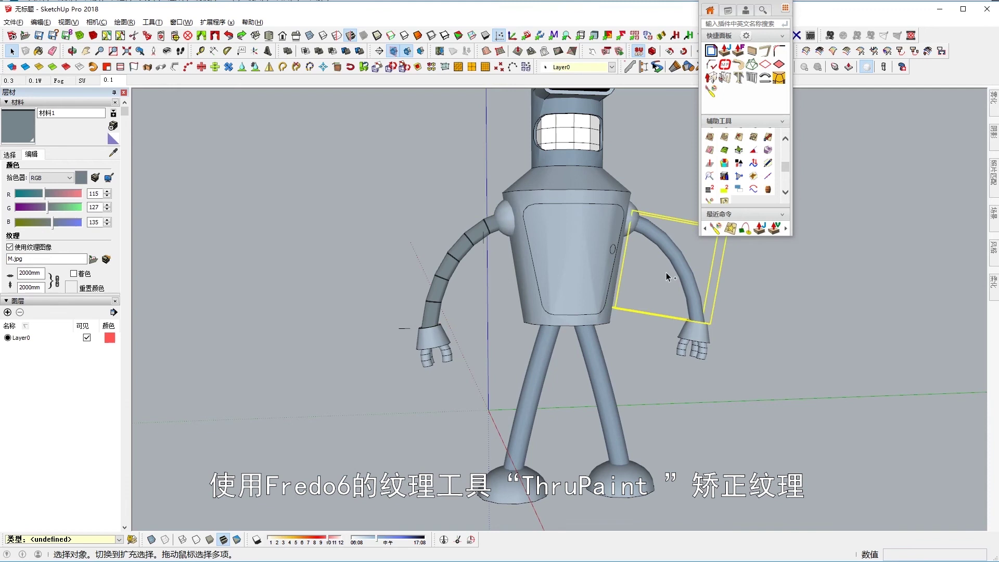
{"action": "scroll", "coordinate": [525, 386], "scroll_direction": "up", "scroll_amount": 3}
{"action": "left_click", "coordinate": [526, 386]}
{"action": "scroll", "coordinate": [442, 277], "scroll_direction": "down", "scroll_amount": 3}
{"action": "middle_click_drag", "start_coordinate": [442, 277], "coordinate": [399, 279]}
{"action": "key", "text": "b"}
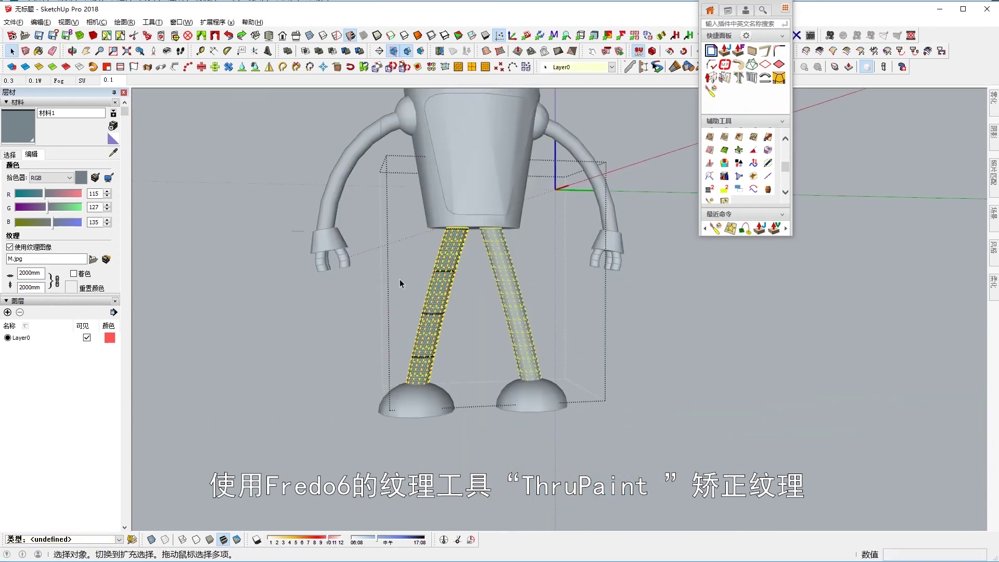
{"action": "scroll", "coordinate": [400, 279], "scroll_direction": "up", "scroll_amount": 3}
{"action": "left_click", "coordinate": [457, 258]}
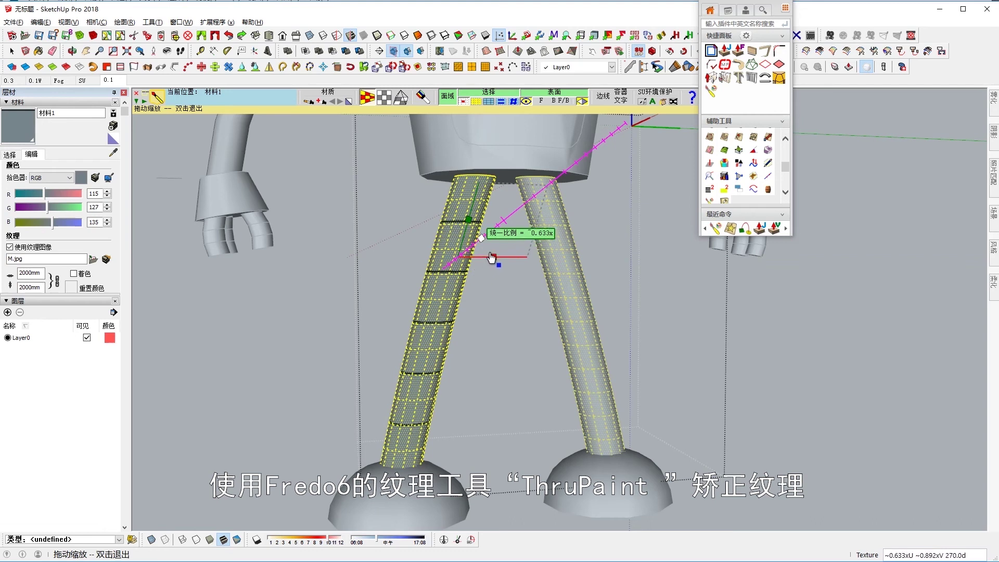
{"action": "key", "text": "space"}
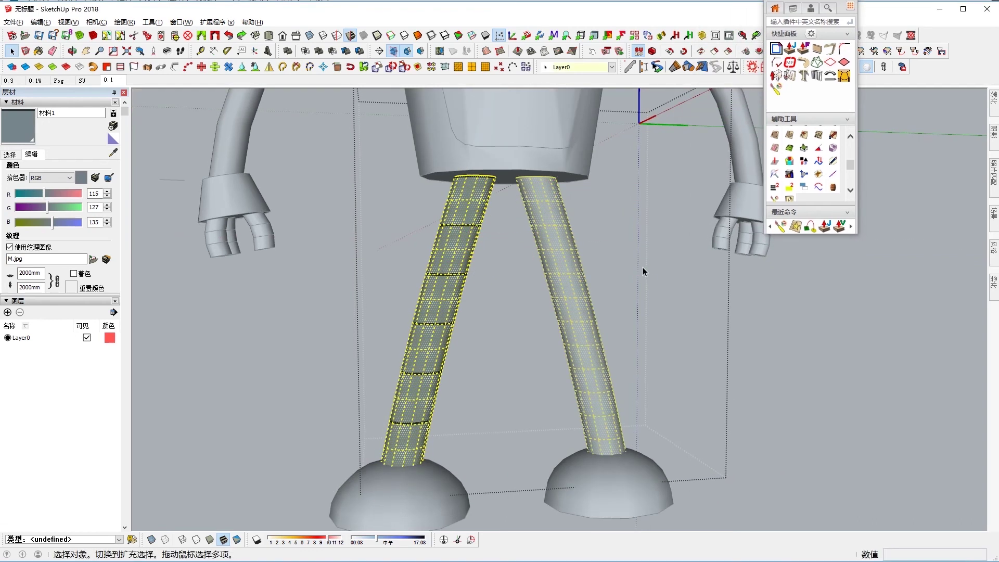
Lighten the grey material's L value from 49 to 55
{"action": "scroll", "coordinate": [645, 268], "scroll_direction": "down", "scroll_amount": 5}
{"action": "scroll", "coordinate": [406, 266], "scroll_direction": "down", "scroll_amount": 2}
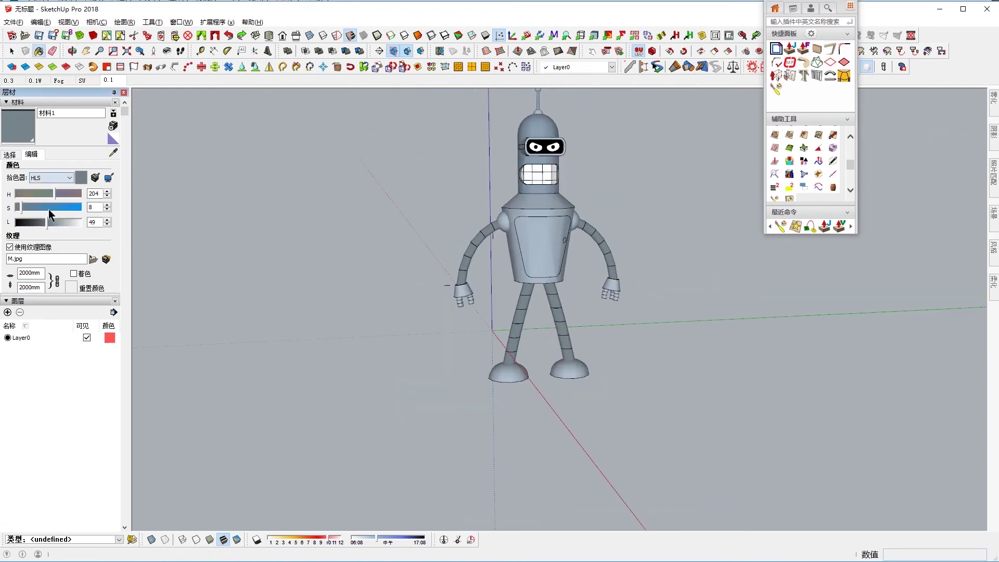
{"action": "left_click_drag", "start_coordinate": [49, 210], "coordinate": [53, 223]}
{"action": "key", "text": "ctrl+a"}
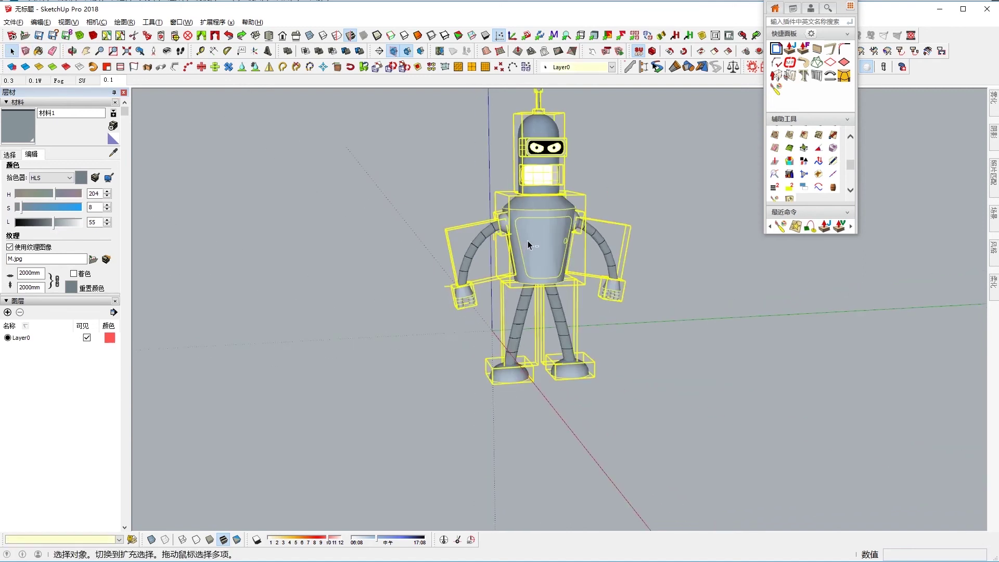
{"action": "left_click", "coordinate": [607, 222]}
{"action": "scroll", "coordinate": [573, 182], "scroll_direction": "up", "scroll_amount": 5}
Check the eye visor, then draw a rectangle on the ground
{"action": "middle_click_drag", "start_coordinate": [572, 182], "coordinate": [305, 187]}
{"action": "scroll", "coordinate": [416, 177], "scroll_direction": "up", "scroll_amount": 2}
{"action": "left_click", "coordinate": [546, 167]}
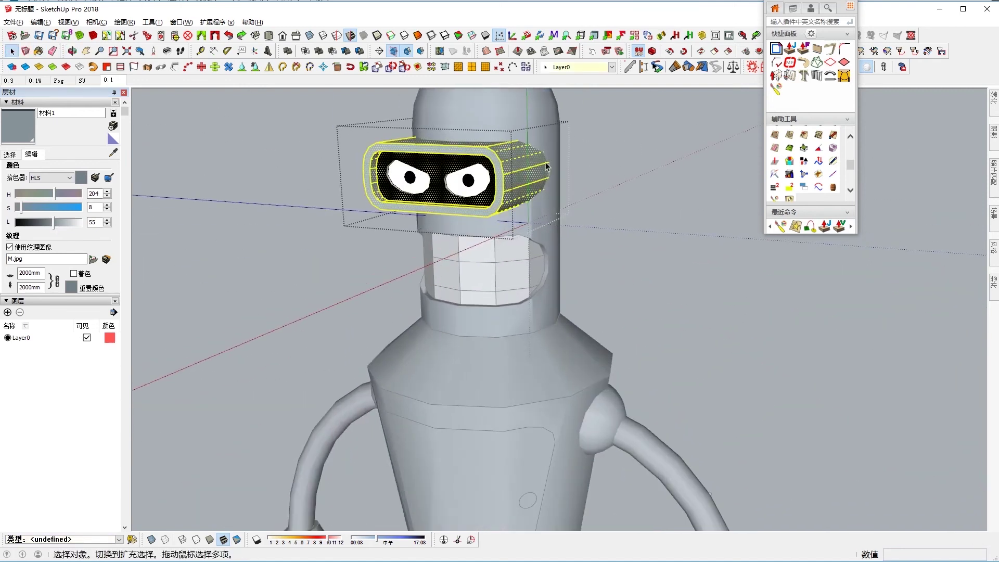
{"action": "key", "text": "ctrl+t"}
{"action": "scroll", "coordinate": [667, 188], "scroll_direction": "down", "scroll_amount": 3}
{"action": "scroll", "coordinate": [663, 248], "scroll_direction": "down", "scroll_amount": 2}
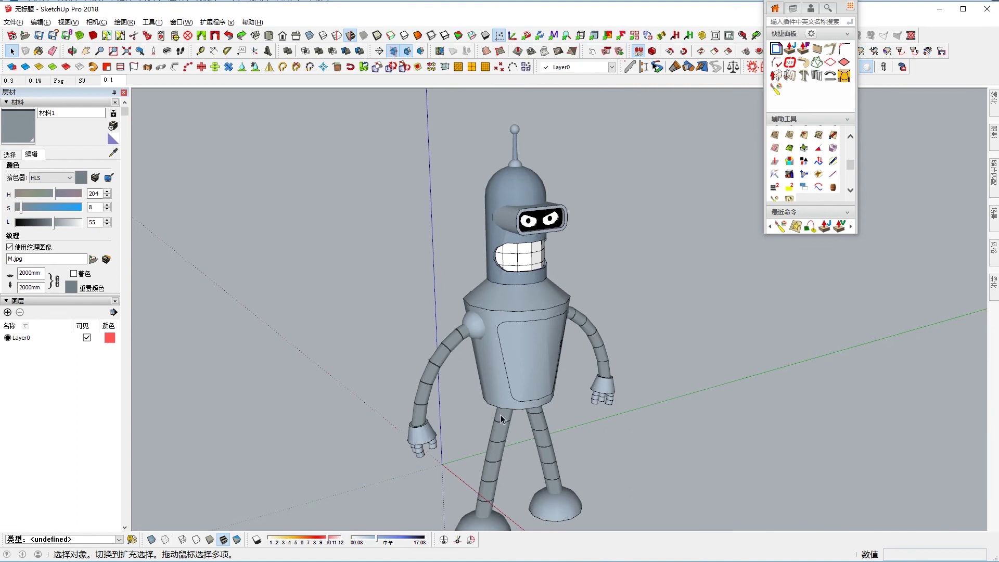
{"action": "key", "text": "r"}
{"action": "left_click_drag", "start_coordinate": [624, 361], "coordinate": [770, 325]}
Raise the rectangle into a box and pull a circle on it into a long cylinder
{"action": "key", "text": "p"}
{"action": "left_click_drag", "start_coordinate": [698, 344], "coordinate": [720, 291]}
{"action": "scroll", "coordinate": [742, 399], "scroll_direction": "up", "scroll_amount": 5}
{"action": "key", "text": "c"}
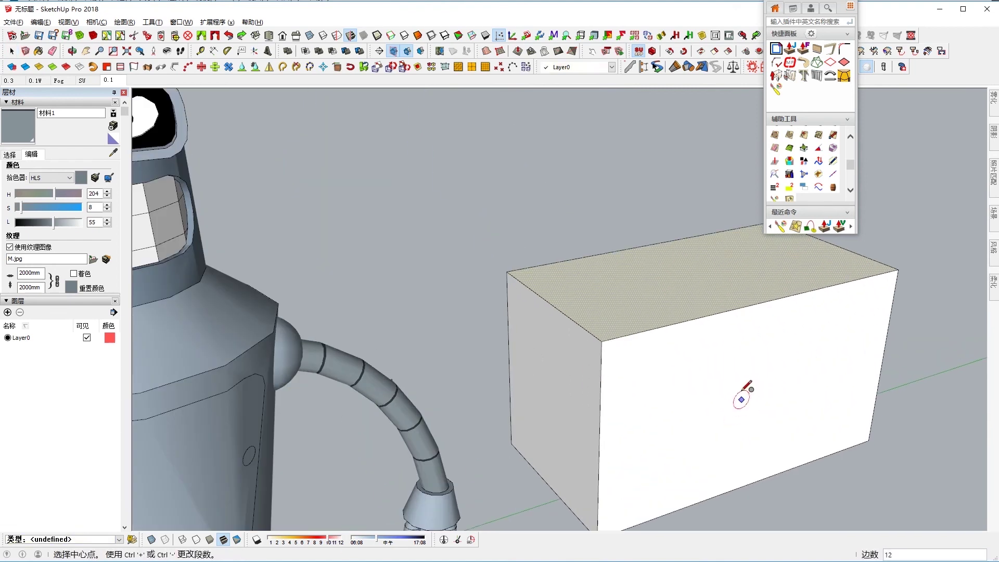
{"action": "left_click_drag", "start_coordinate": [743, 395], "coordinate": [751, 405]}
{"action": "key", "text": "p"}
{"action": "middle_click_drag", "start_coordinate": [736, 398], "coordinate": [780, 416]}
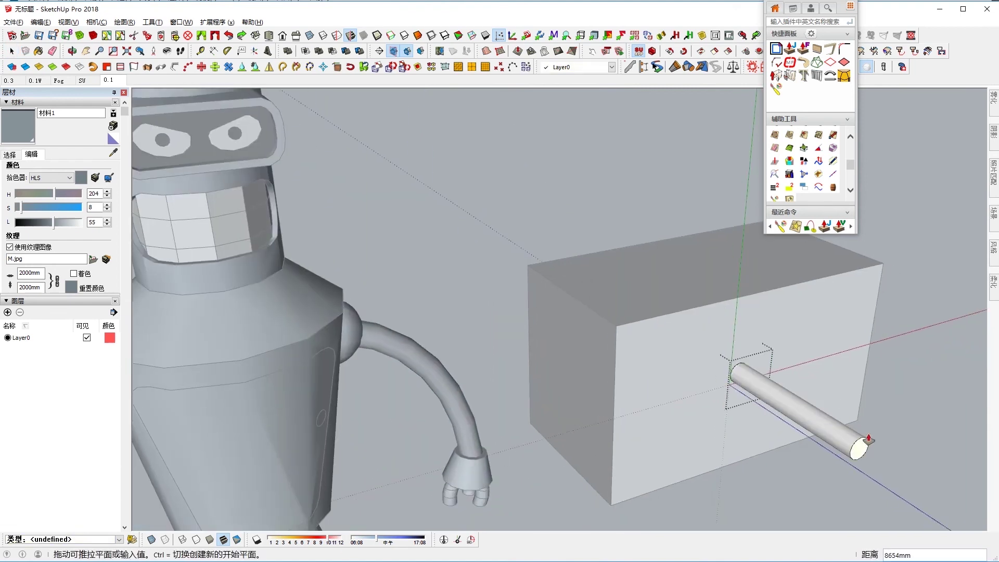
{"action": "left_click_drag", "start_coordinate": [739, 395], "coordinate": [859, 448]}
{"action": "scroll", "coordinate": [837, 412], "scroll_direction": "down", "scroll_amount": 3}
{"action": "middle_click_drag", "start_coordinate": [754, 396], "coordinate": [707, 335]}
{"action": "scroll", "coordinate": [707, 335], "scroll_direction": "up", "scroll_amount": 5}
Outline the band shape on the box face with lines
{"action": "key", "text": "l"}
{"action": "left_click", "coordinate": [731, 399]}
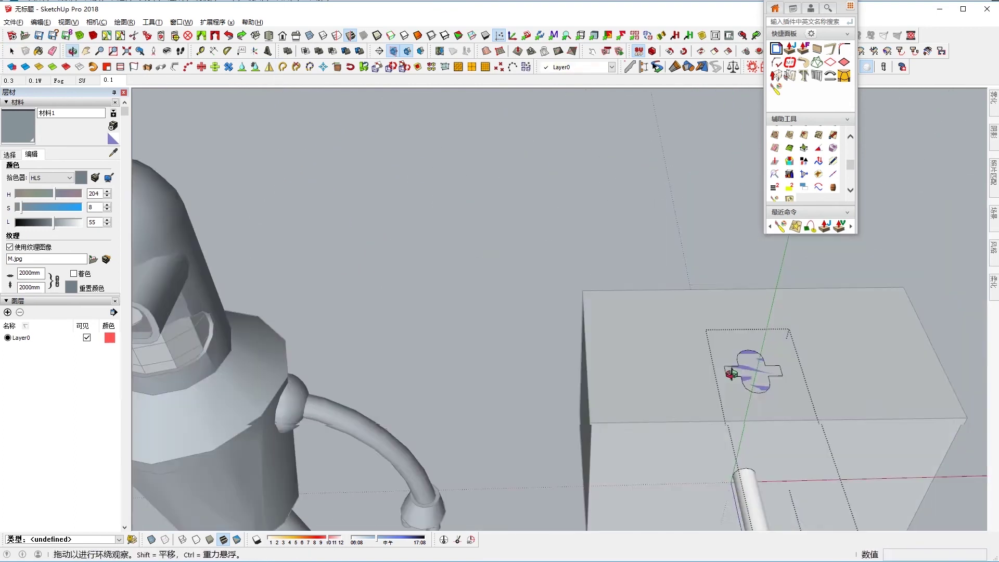
{"action": "key", "text": "o"}
{"action": "mouse_move", "coordinate": [731, 374]}
{"action": "left_mouse_down"}
{"action": "mouse_move", "coordinate": [770, 345]}
{"action": "mouse_move", "coordinate": [738, 364]}
{"action": "left_mouse_up"}
{"action": "scroll", "coordinate": [676, 396], "scroll_direction": "up", "scroll_amount": 3}
{"action": "scroll", "coordinate": [676, 405], "scroll_direction": "down", "scroll_amount": 2}
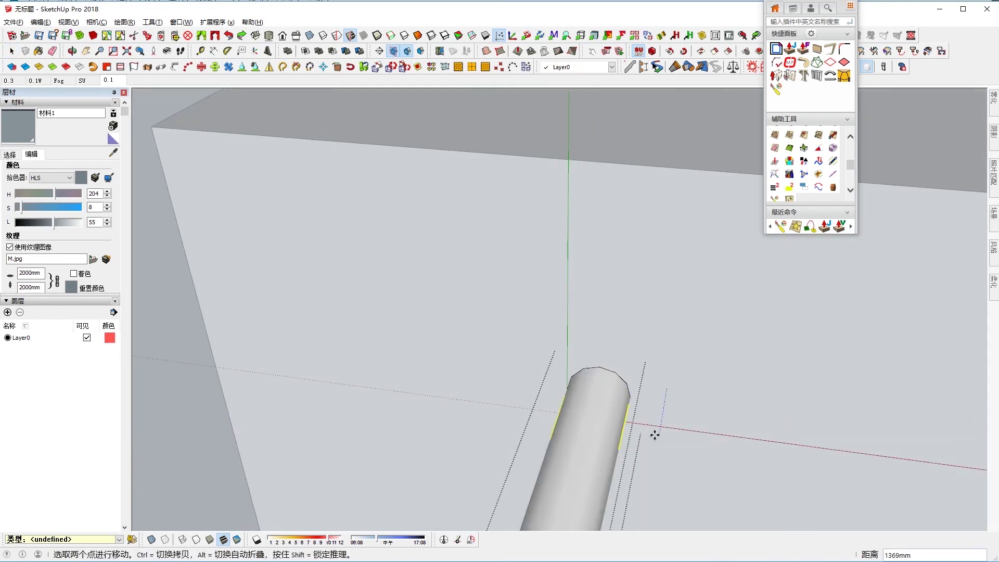
Place the band outline onto the cylinder and select the band face
{"action": "key", "text": "m"}
{"action": "scroll", "coordinate": [720, 421], "scroll_direction": "up", "scroll_amount": 3}
{"action": "key", "text": "space"}
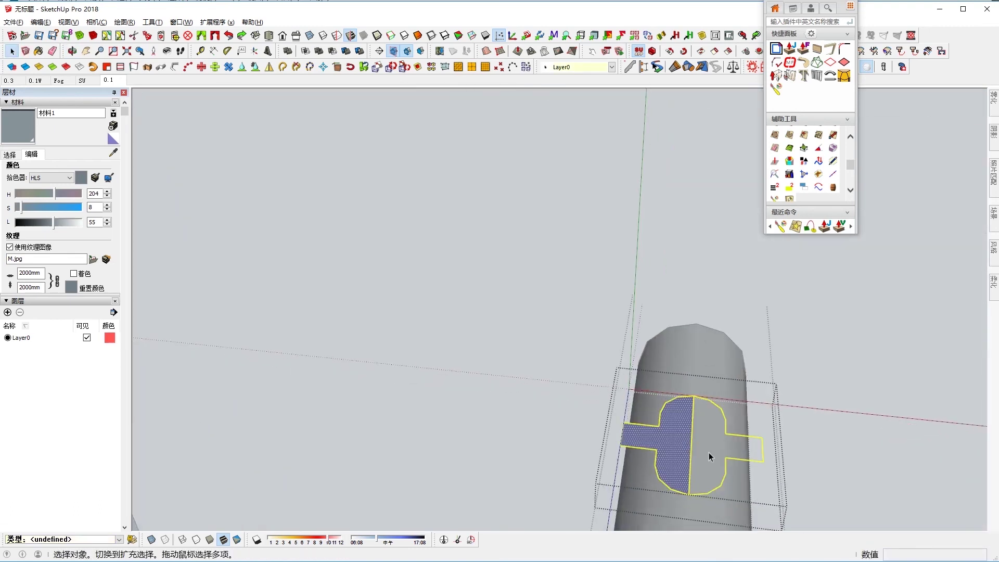
{"action": "scroll", "coordinate": [673, 431], "scroll_direction": "up", "scroll_amount": 1}
{"action": "left_click", "coordinate": [660, 430]}
{"action": "scroll", "coordinate": [773, 421], "scroll_direction": "down", "scroll_amount": 3}
{"action": "key", "text": "space"}
{"action": "scroll", "coordinate": [795, 399], "scroll_direction": "down", "scroll_amount": 3}
{"action": "scroll", "coordinate": [765, 362], "scroll_direction": "up", "scroll_amount": 3}
{"action": "double_click", "coordinate": [765, 362]}
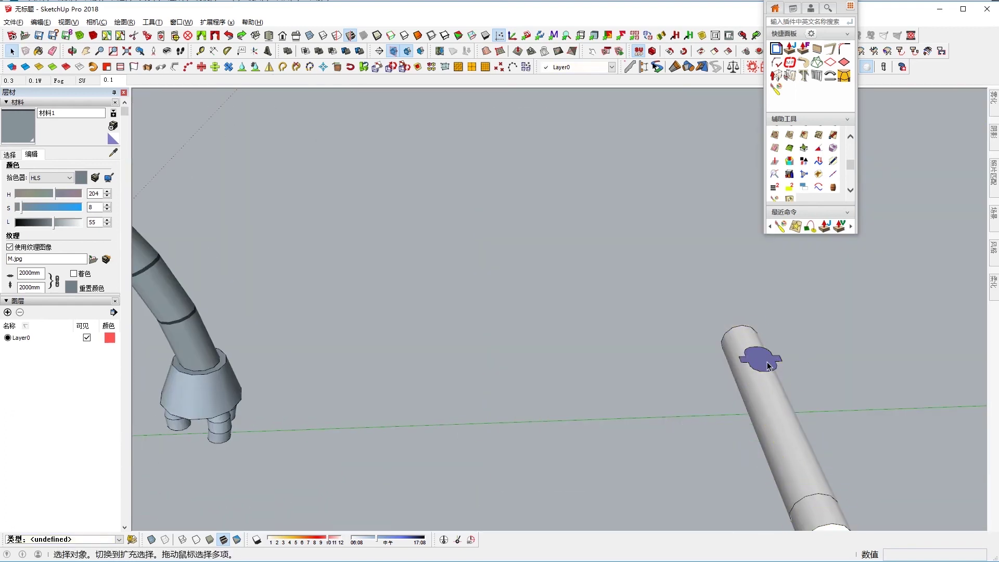
{"action": "left_click", "coordinate": [773, 366]}
Select a face strip on the cylinder, viewing it up close
{"action": "mouse_move", "coordinate": [775, 424]}
{"action": "middle_mouse_down"}
{"action": "mouse_move", "coordinate": [700, 279]}
{"action": "mouse_move", "coordinate": [783, 341]}
{"action": "middle_mouse_up"}
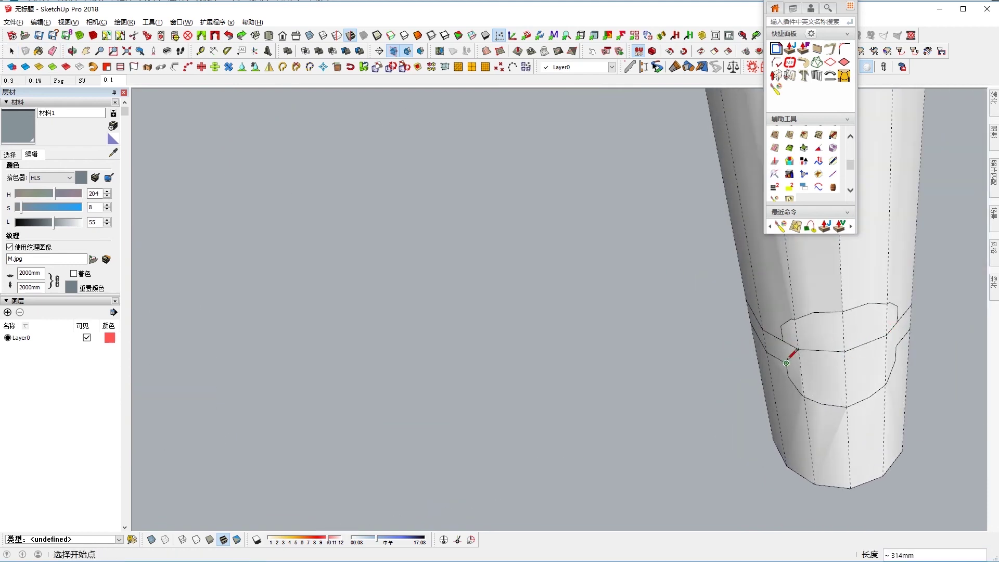
{"action": "left_click", "coordinate": [897, 308]}
{"action": "middle_click_drag", "start_coordinate": [897, 308], "coordinate": [779, 359]}
{"action": "mouse_move", "coordinate": [849, 359]}
{"action": "middle_mouse_down"}
{"action": "mouse_move", "coordinate": [853, 304]}
{"action": "mouse_move", "coordinate": [853, 392]}
{"action": "mouse_move", "coordinate": [731, 373]}
{"action": "mouse_move", "coordinate": [663, 482]}
{"action": "mouse_move", "coordinate": [713, 352]}
{"action": "middle_mouse_up"}
{"action": "scroll", "coordinate": [731, 364], "scroll_direction": "down", "scroll_amount": 3}
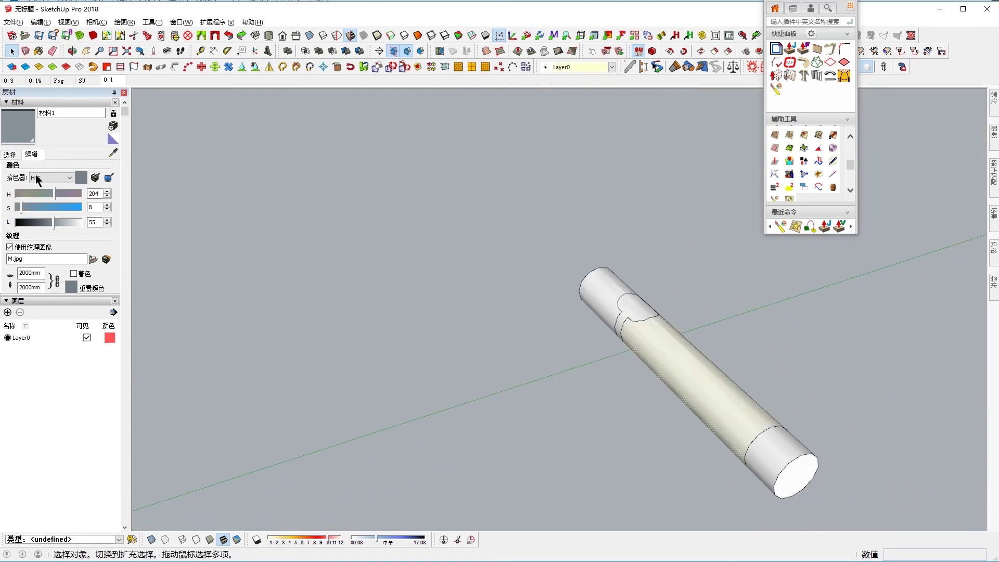
Paint the cylinder brown C07 and its band yellow
{"action": "left_click", "coordinate": [9, 155]}
{"action": "left_click", "coordinate": [71, 218]}
{"action": "left_click", "coordinate": [611, 298]}
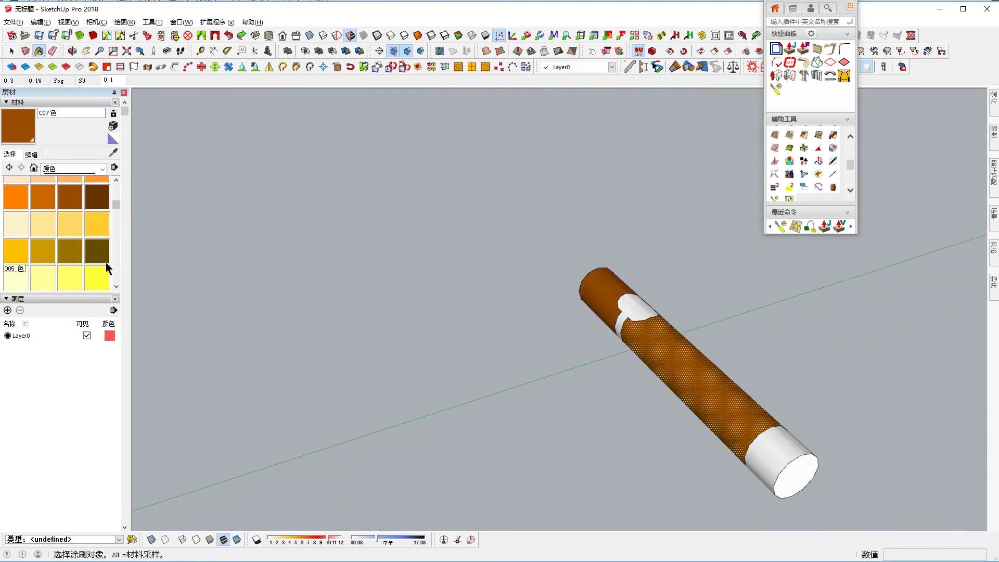
{"action": "left_click", "coordinate": [105, 263]}
{"action": "left_click", "coordinate": [632, 312]}
Paint the cigar tip red A04
{"action": "middle_click_drag", "start_coordinate": [629, 239], "coordinate": [573, 271]}
{"action": "scroll", "coordinate": [62, 234], "scroll_direction": "up", "scroll_amount": 3}
{"action": "left_click", "coordinate": [97, 190]}
{"action": "left_click", "coordinate": [815, 365]}
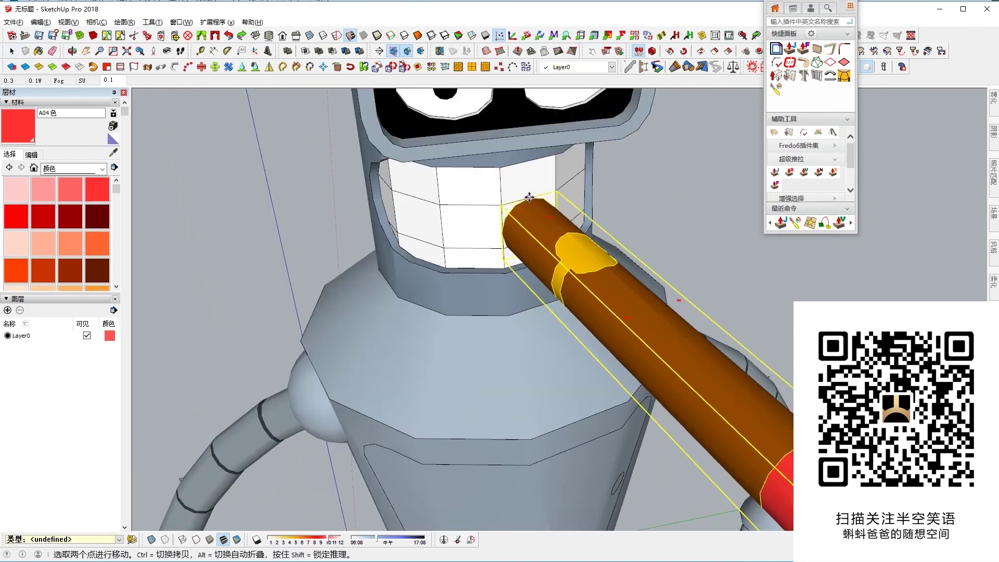
Orbit and zoom in on the cigar at Bender's mouth and open the cigar group for editing
{"action": "middle_click_drag", "start_coordinate": [516, 239], "coordinate": [508, 156]}
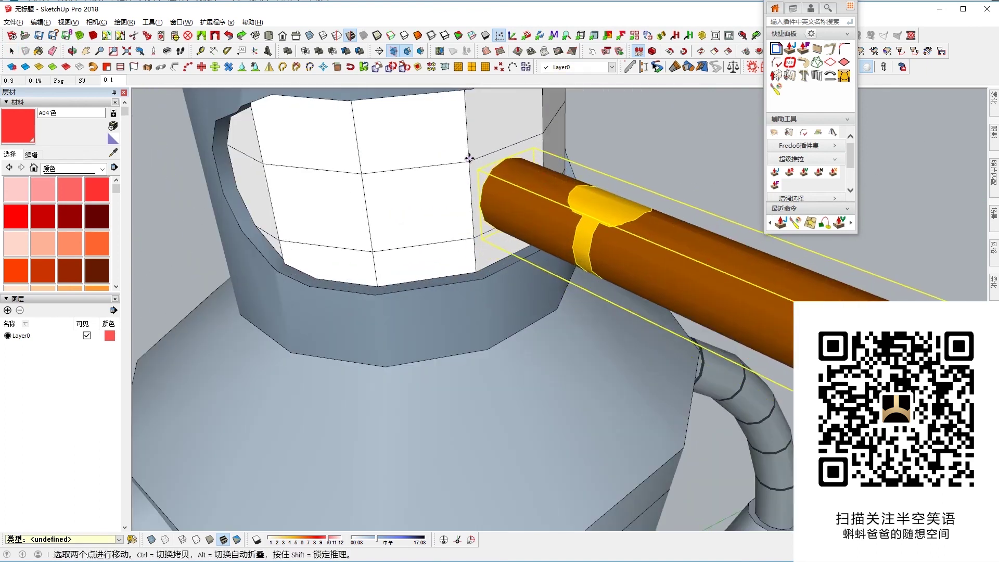
{"action": "middle_click_drag", "start_coordinate": [472, 228], "coordinate": [645, 263]}
{"action": "double_click", "coordinate": [645, 263]}
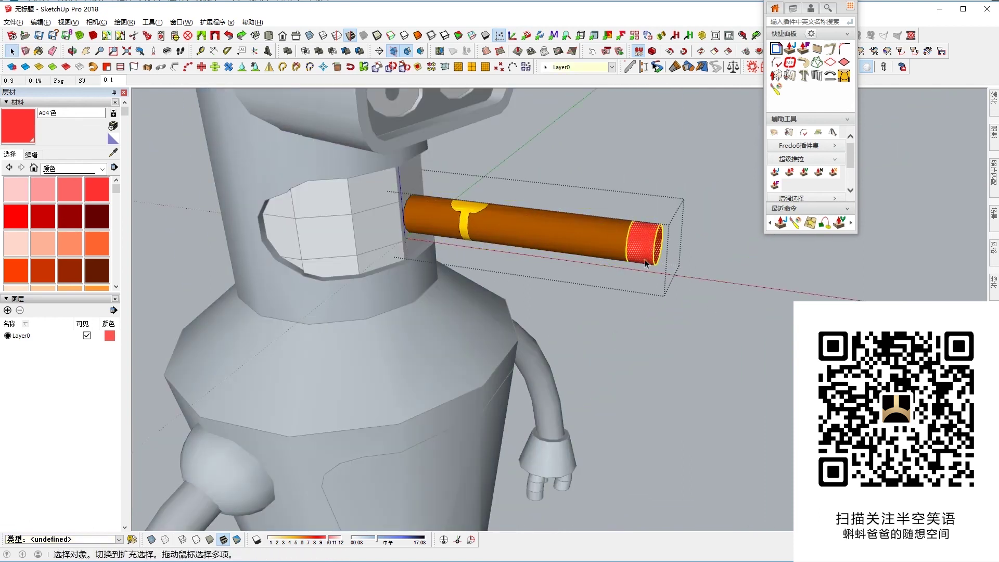
{"action": "key", "text": "space"}
{"action": "scroll", "coordinate": [624, 240], "scroll_direction": "down", "scroll_amount": 4}
{"action": "scroll", "coordinate": [624, 234], "scroll_direction": "down", "scroll_amount": 3}
{"action": "scroll", "coordinate": [620, 249], "scroll_direction": "down", "scroll_amount": 2}
{"action": "scroll", "coordinate": [617, 259], "scroll_direction": "down", "scroll_amount": 1}
{"action": "scroll", "coordinate": [608, 257], "scroll_direction": "up", "scroll_amount": 2}
{"action": "scroll", "coordinate": [599, 256], "scroll_direction": "up", "scroll_amount": 1}
{"action": "scroll", "coordinate": [583, 255], "scroll_direction": "up", "scroll_amount": 2}
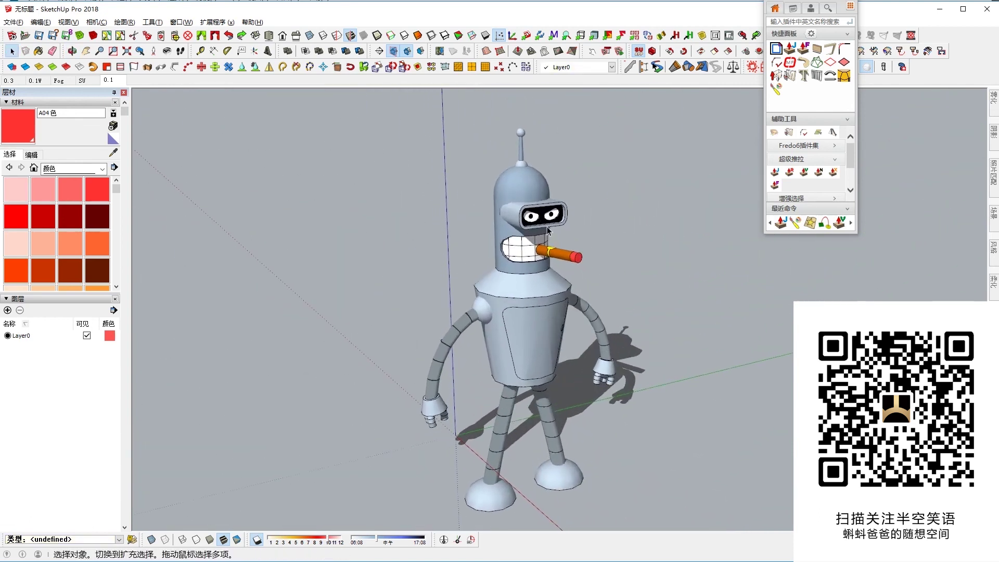
Select every robot group, orbit to a final view of Bender, then clear the selection
{"action": "middle_click_drag", "start_coordinate": [583, 255], "coordinate": [587, 260]}
{"action": "key", "text": "ctrl+a"}
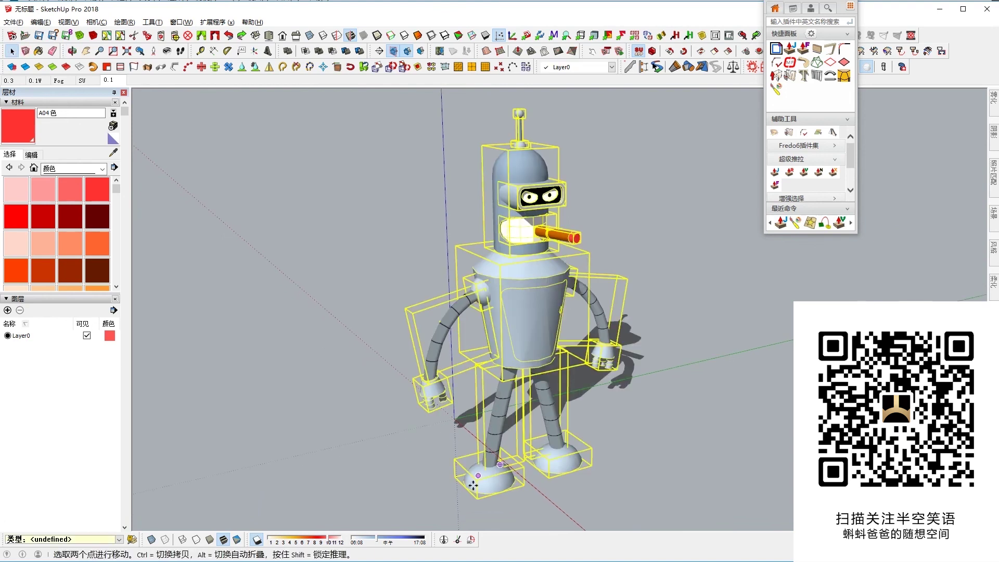
{"action": "scroll", "coordinate": [466, 489], "scroll_direction": "down", "scroll_amount": 3}
{"action": "middle_click_drag", "start_coordinate": [469, 458], "coordinate": [633, 438]}
{"action": "key", "text": "space"}
{"action": "left_click", "coordinate": [630, 432]}
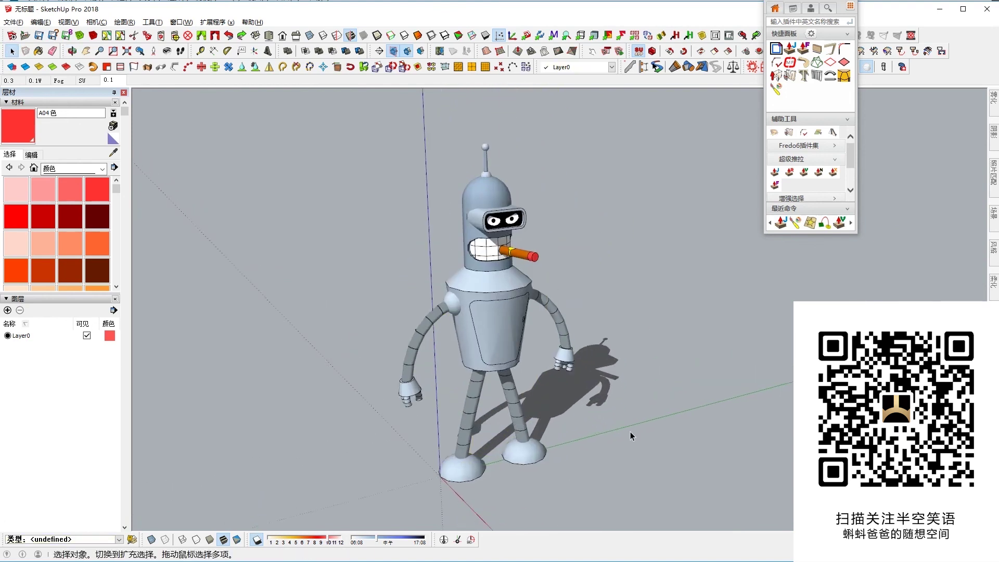
{"action": "scroll", "coordinate": [629, 431], "scroll_direction": "up", "scroll_amount": 2}
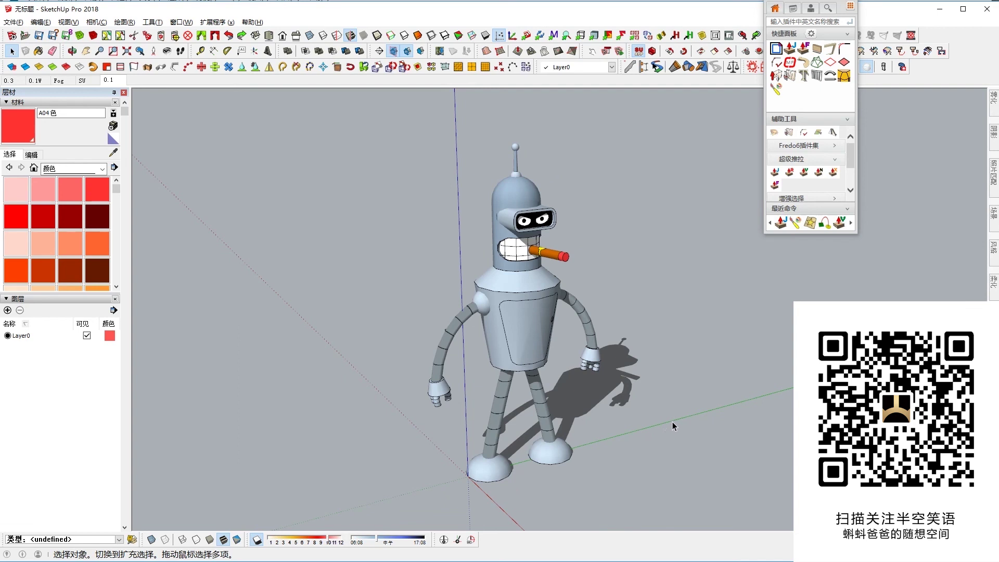